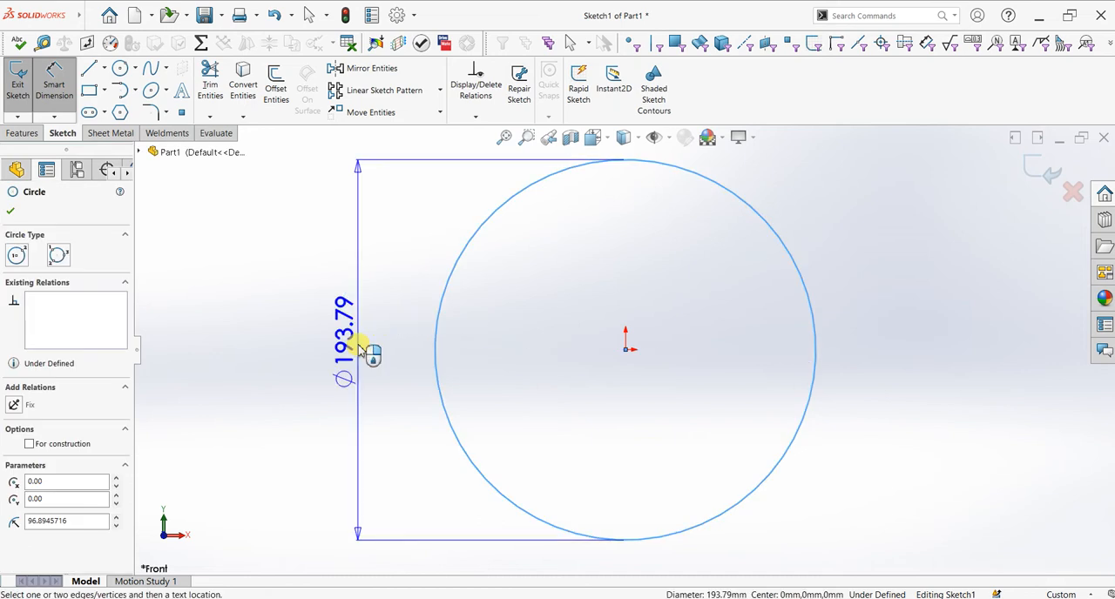
click(359, 350)
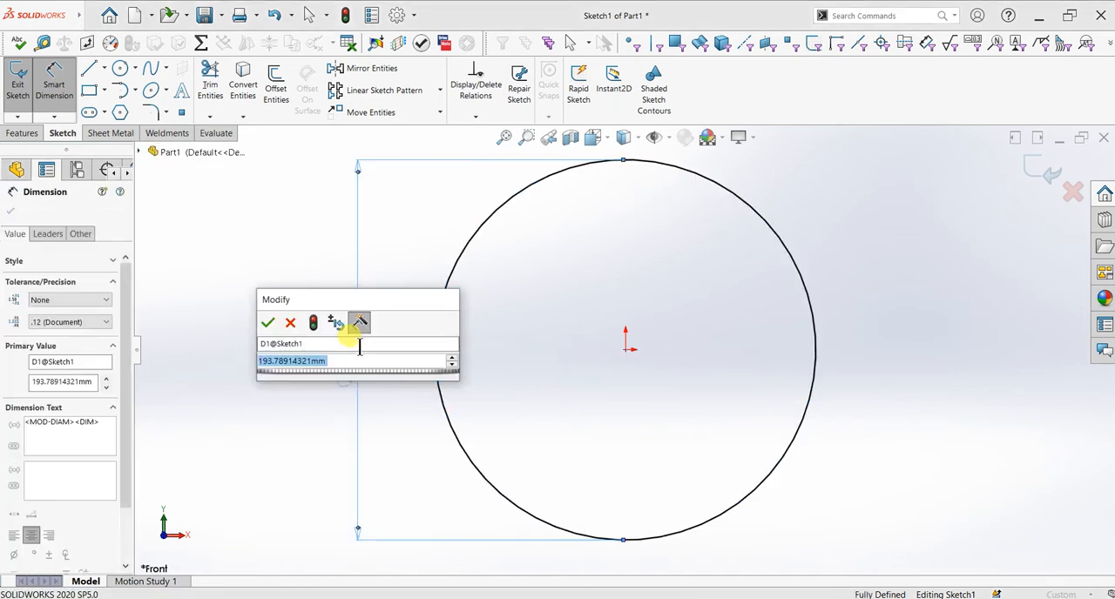
Step: Dimension the circle centred on the origin and set its diameter to 272 mm (136*2)
text(172)
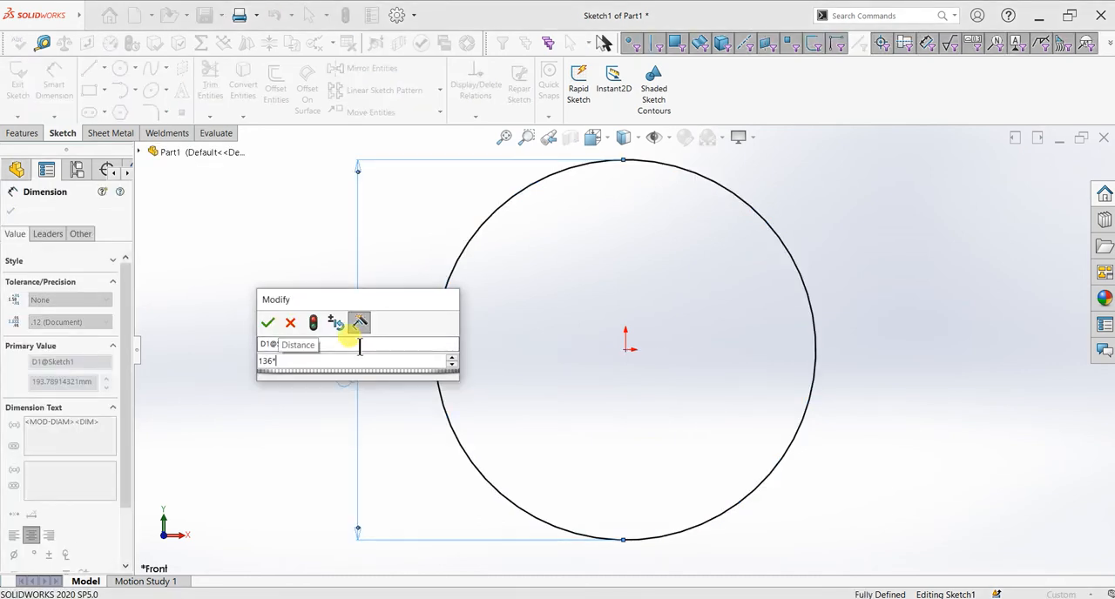
key(Return)
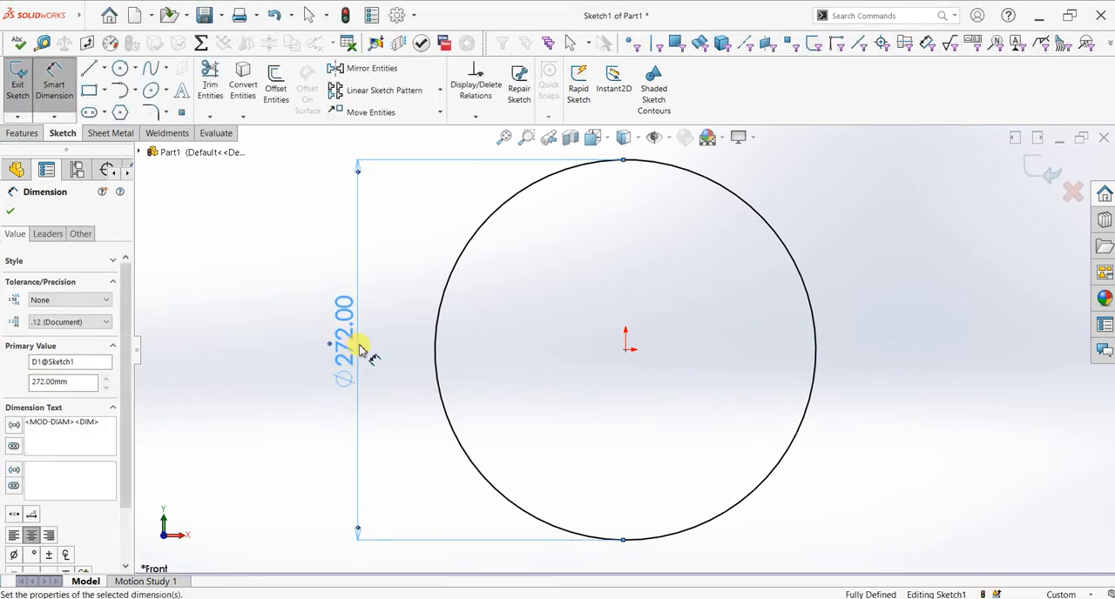
click(10, 211)
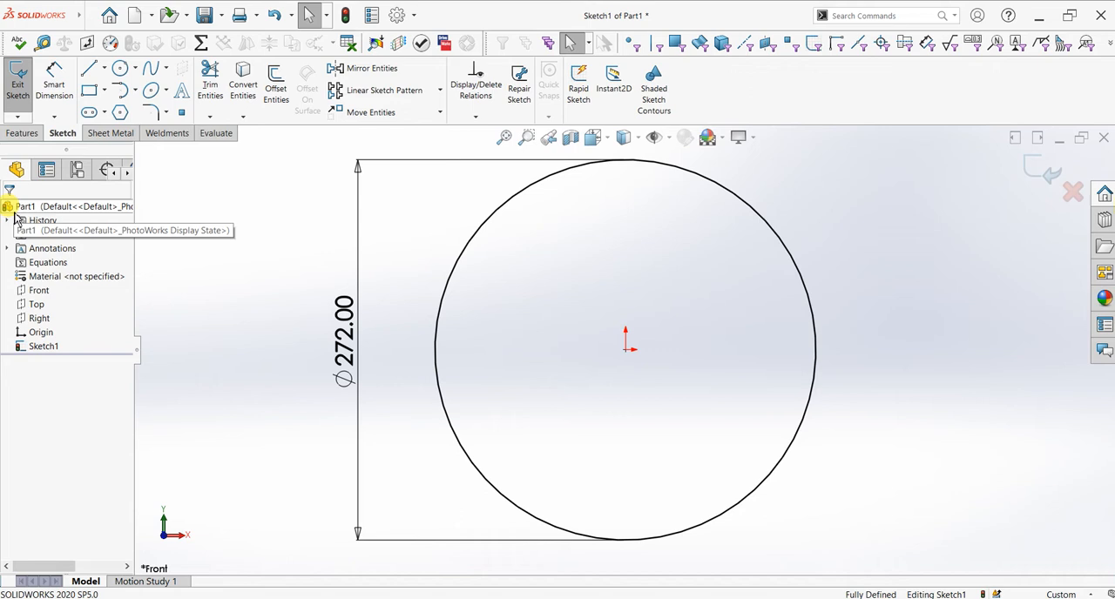
Step: Sketch two smaller concentric circles centred on the origin, about 224 mm and about 186 mm in diameter
click(120, 68)
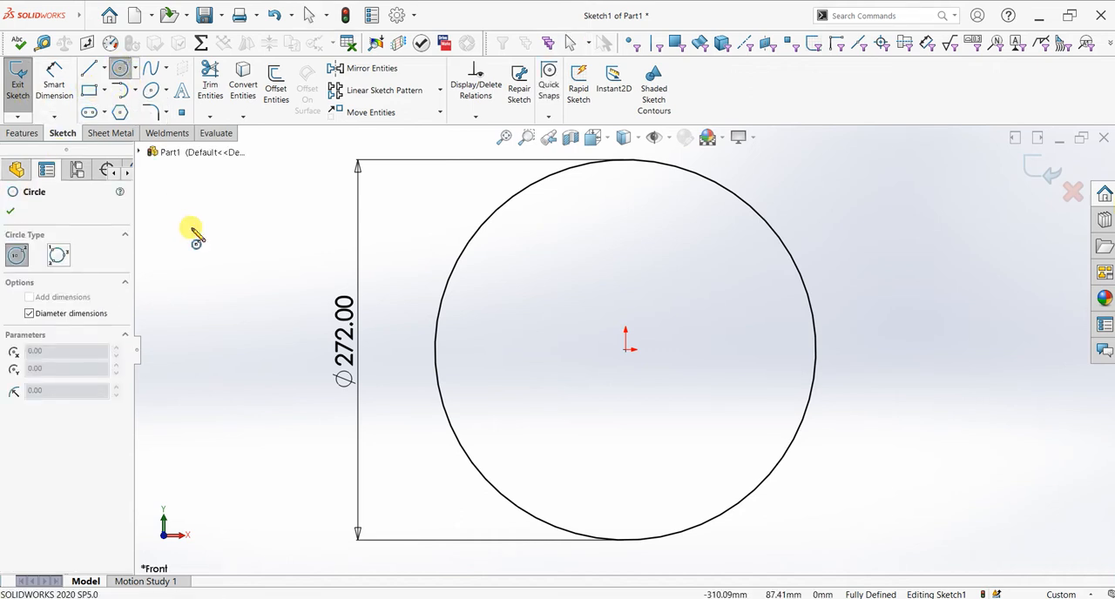
click(625, 350)
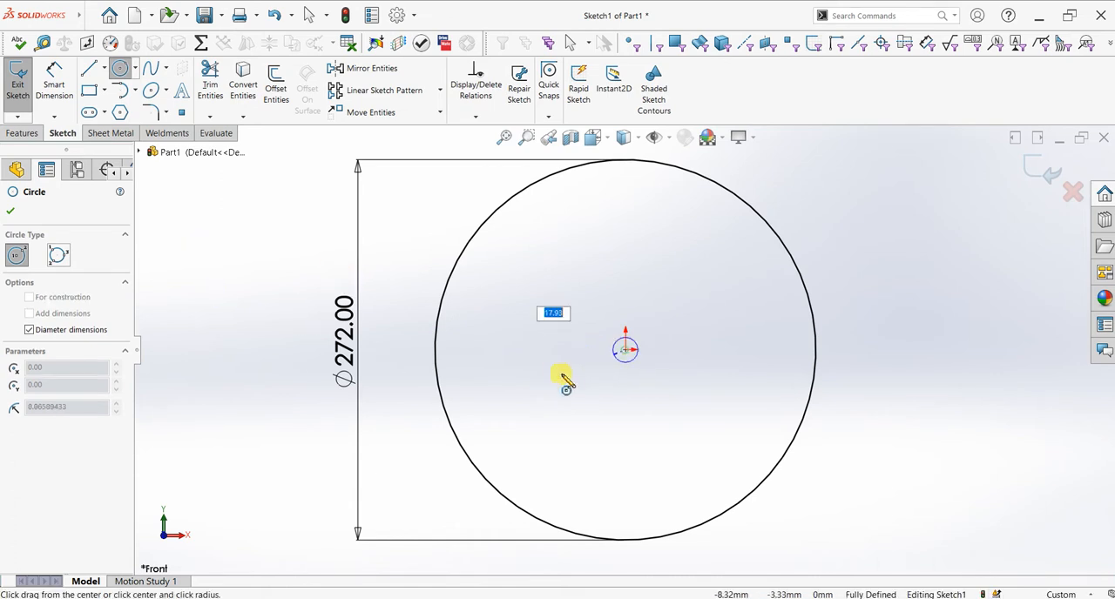
click(484, 414)
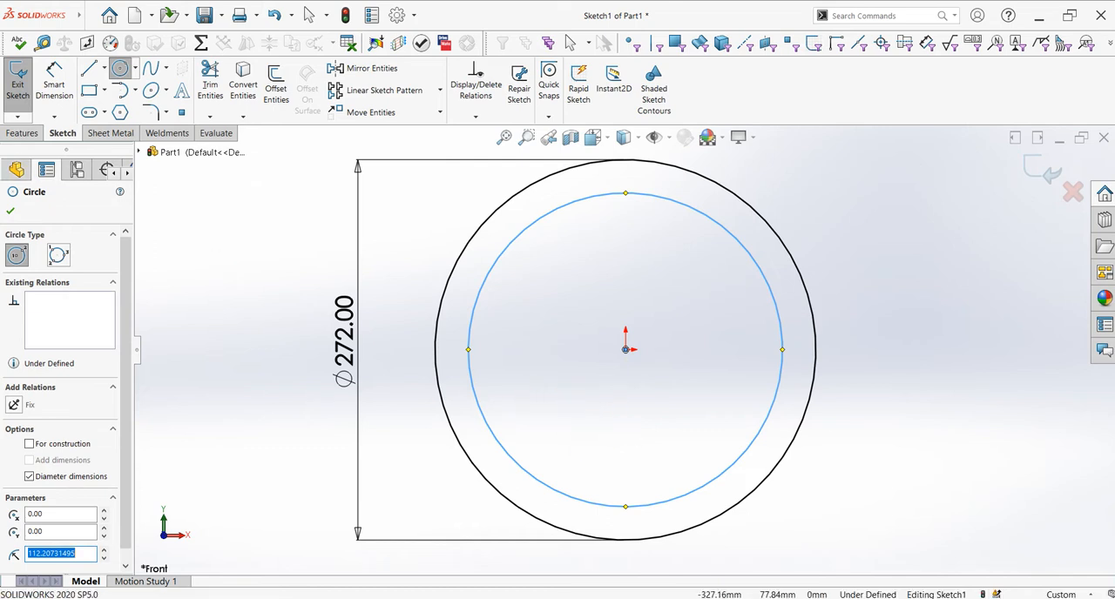
click(625, 350)
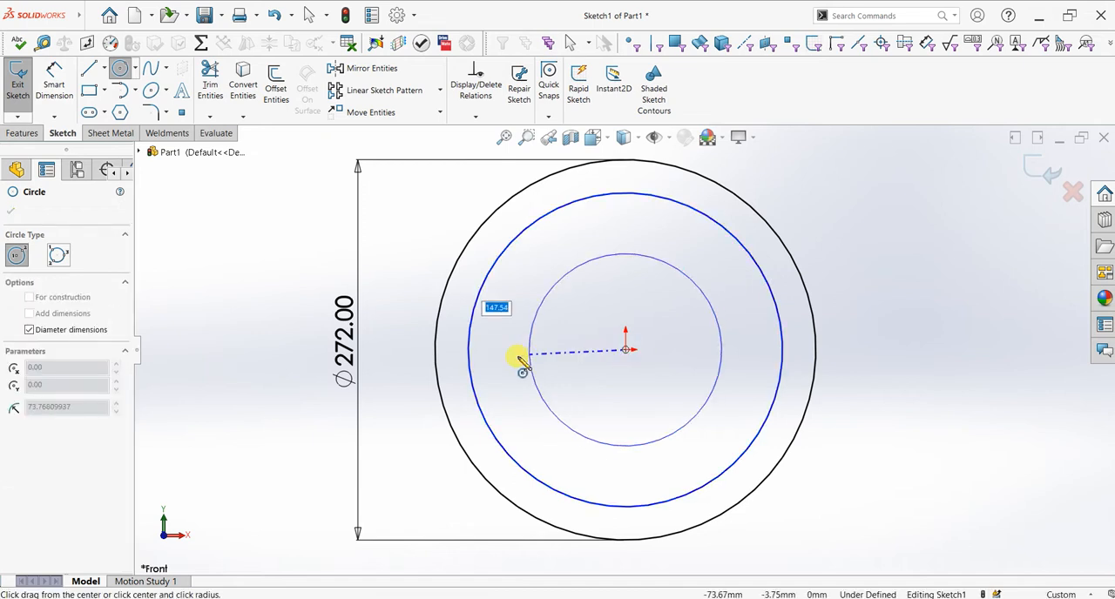
click(495, 358)
Step: Dimension the middle circle and set its diameter to 263 mm (131.5*2)
click(54, 83)
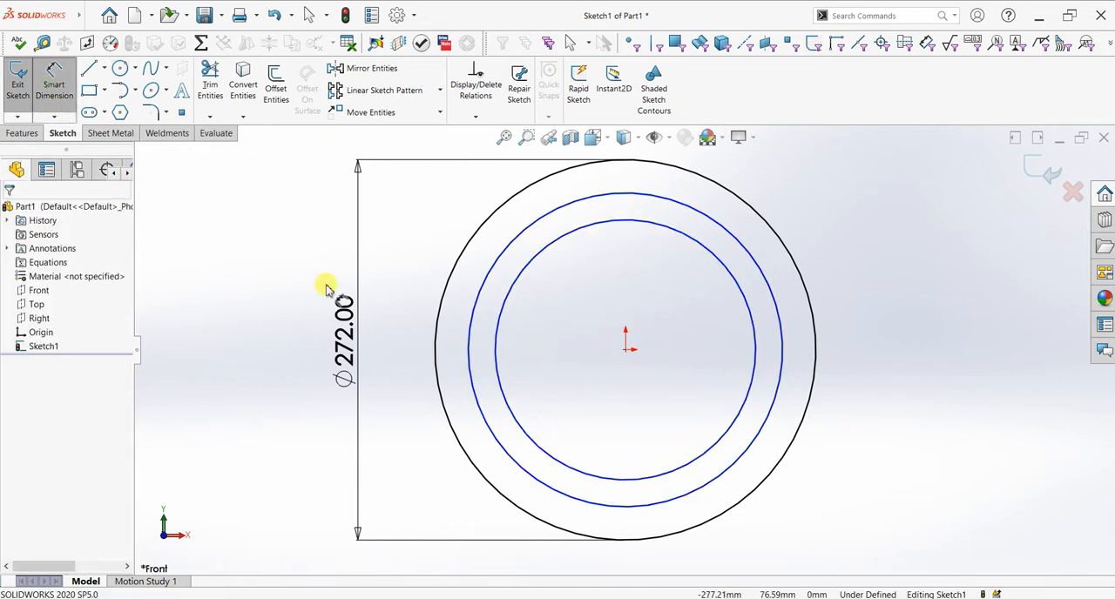
click(470, 331)
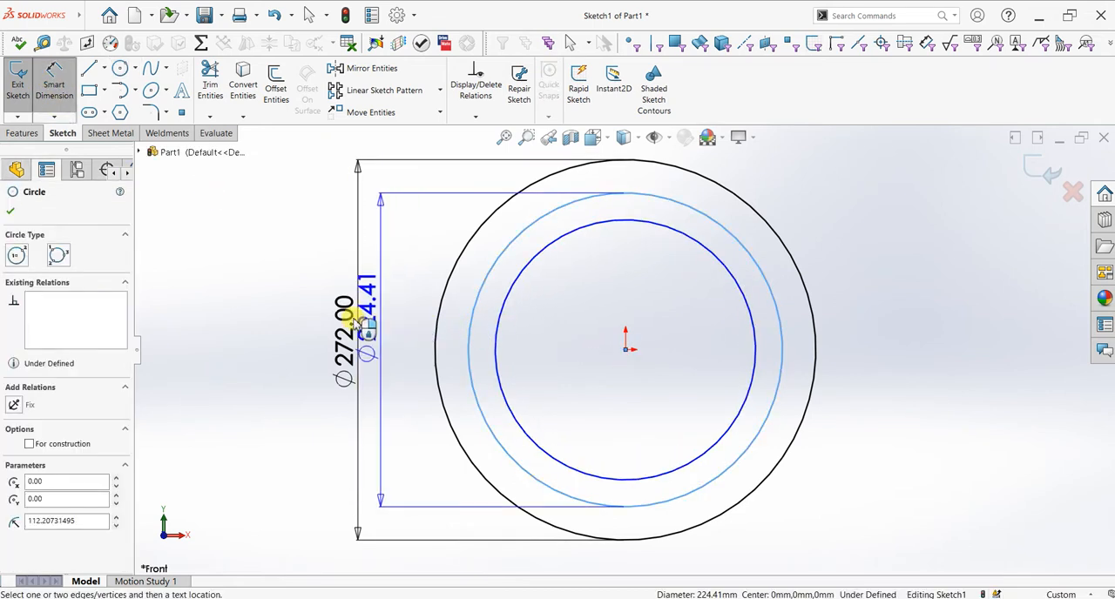
click(402, 322)
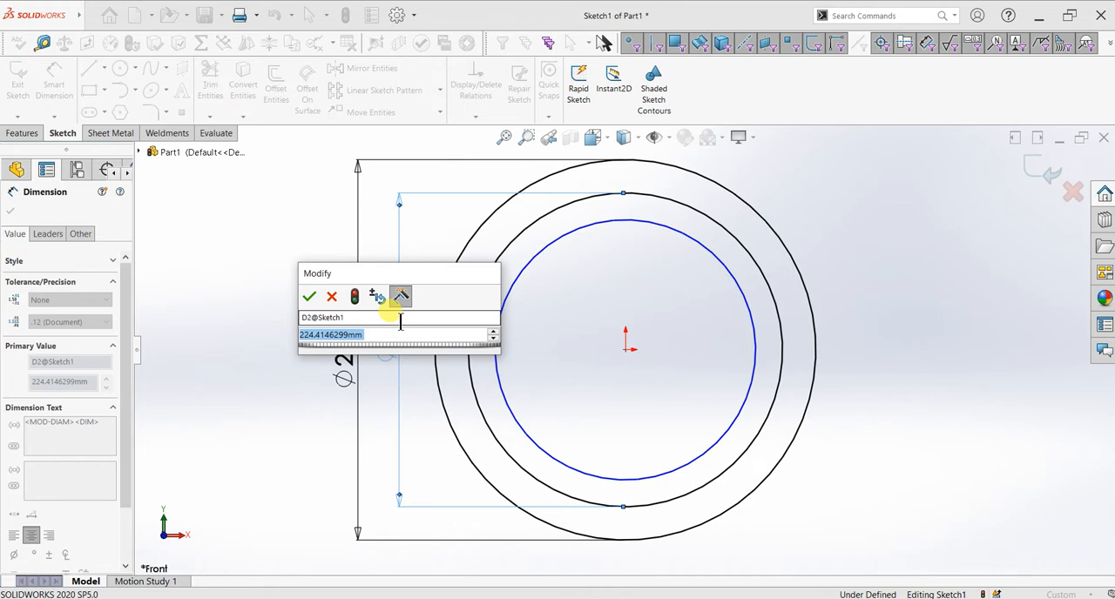
text(131.5*2)
key(Return)
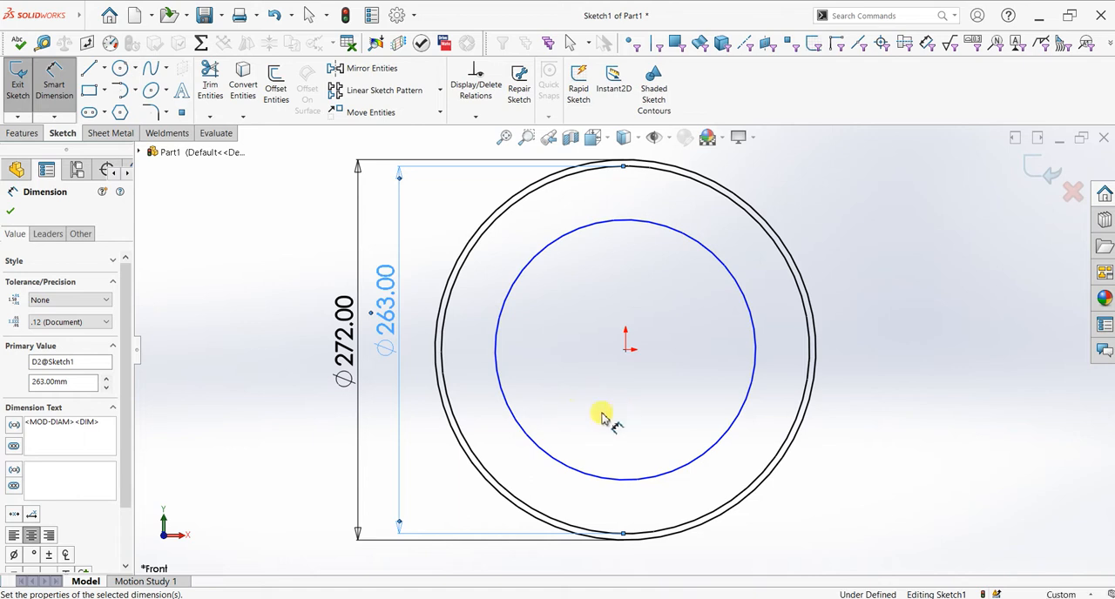
Step: Dimension the innermost circle and set its diameter to 256 mm (128*2)
click(552, 460)
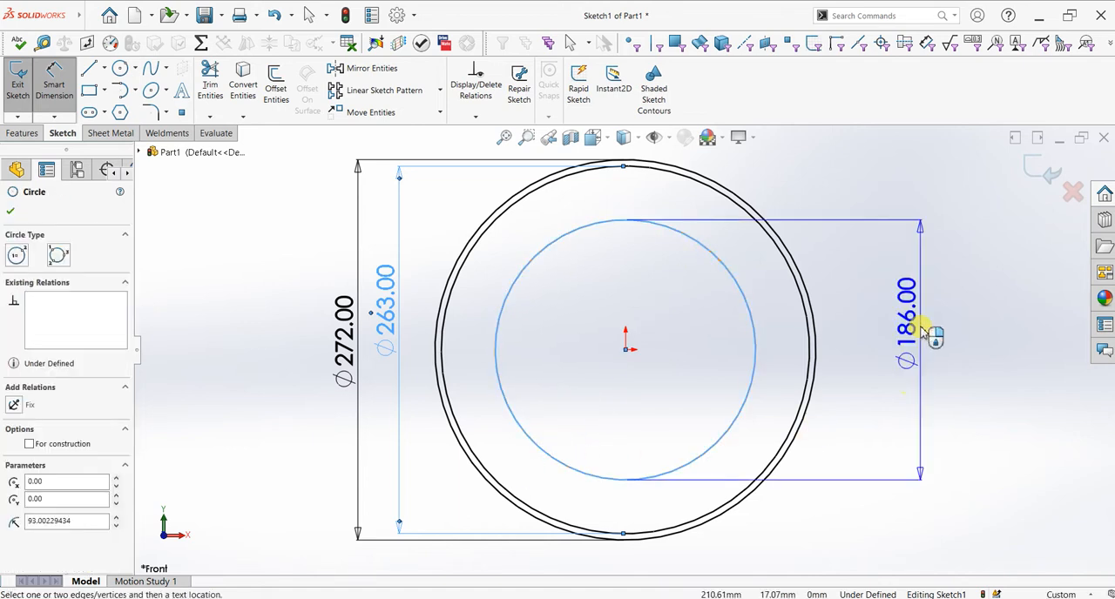
click(925, 333)
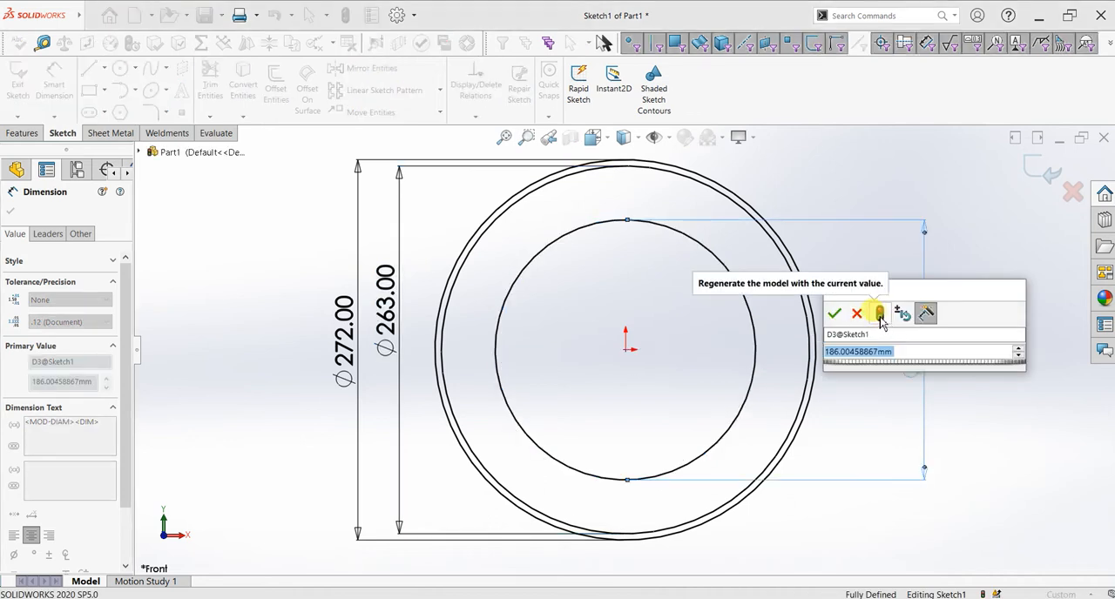
text(186)
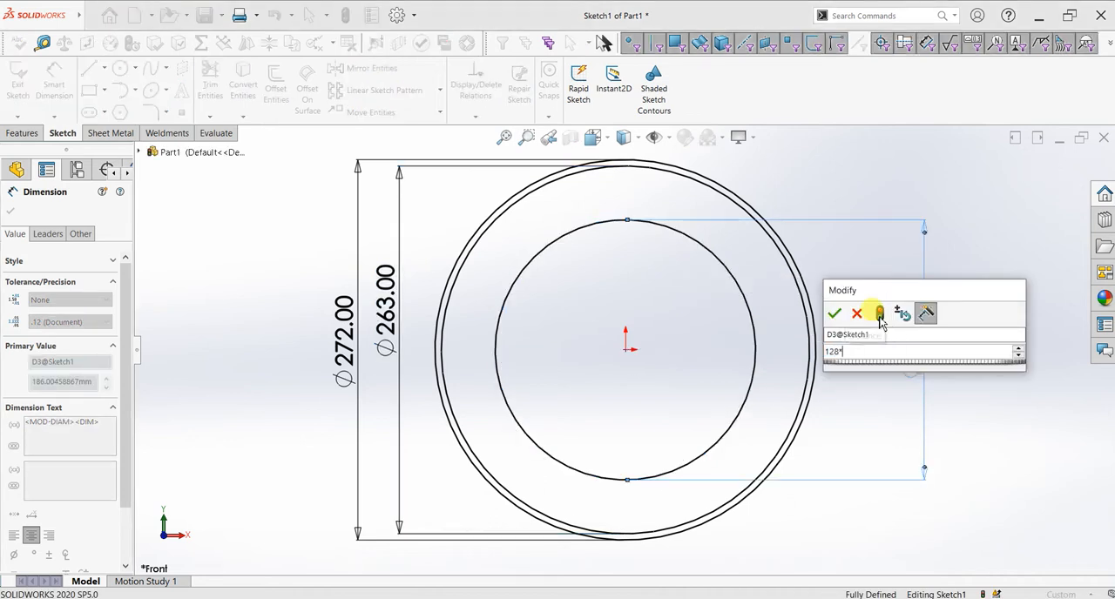
key(Return)
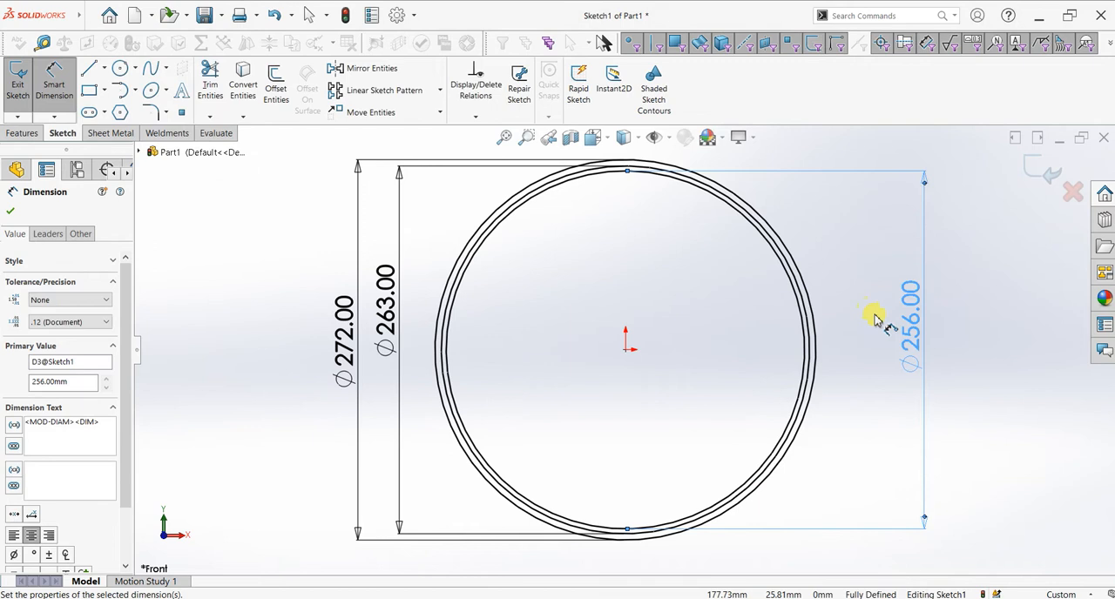
click(10, 211)
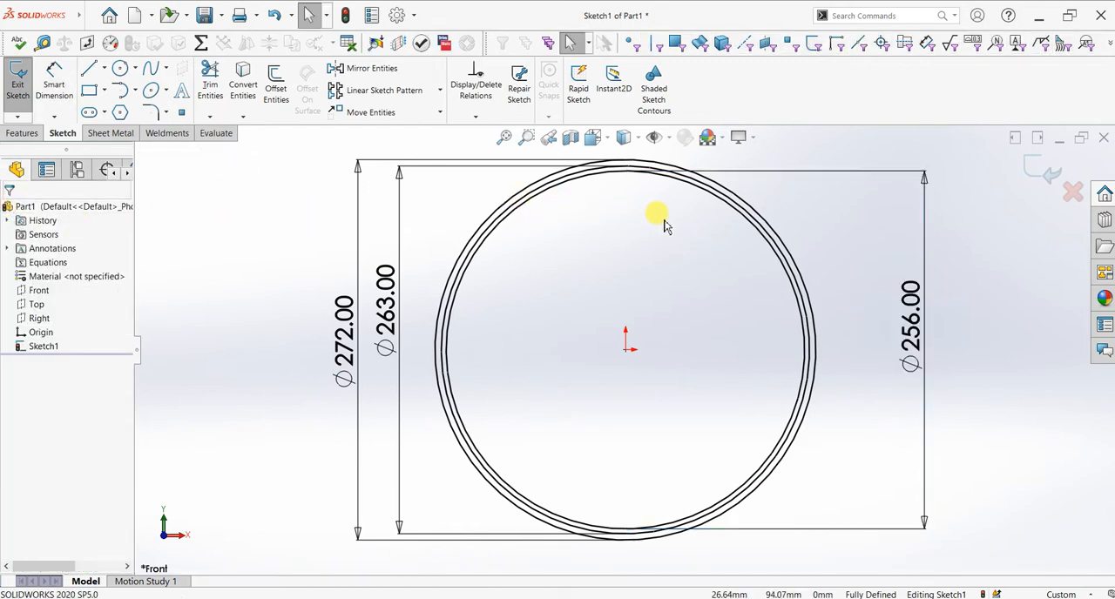
Step: Sketch a vertical centerline from the origin up to the uppermost point of the 272 mm circle
scroll(649, 196, down, 6)
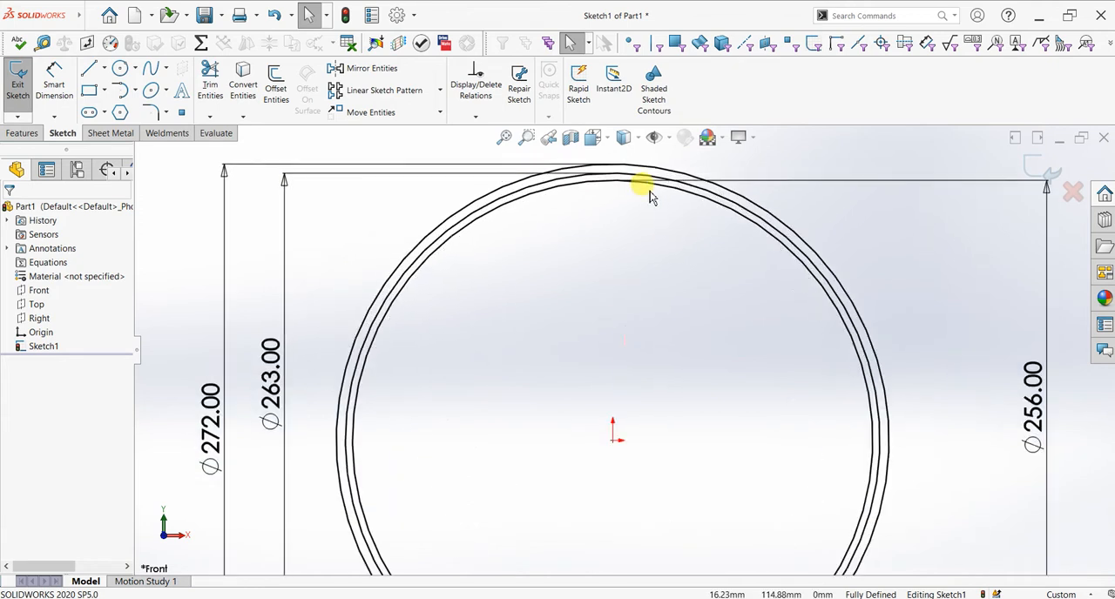
scroll(620, 226, up, 6)
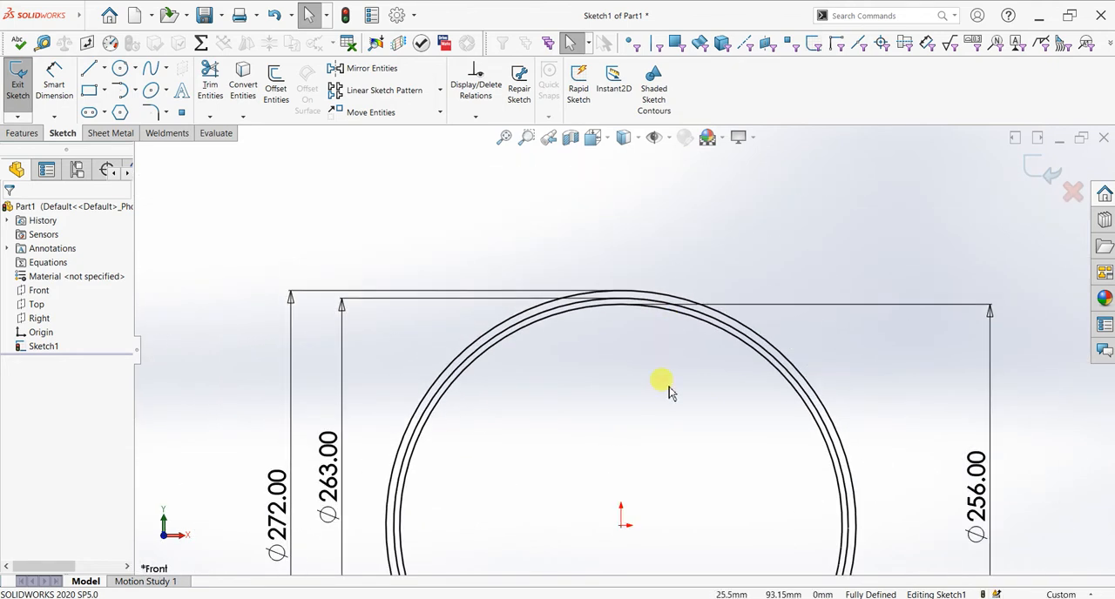
click(105, 69)
click(108, 102)
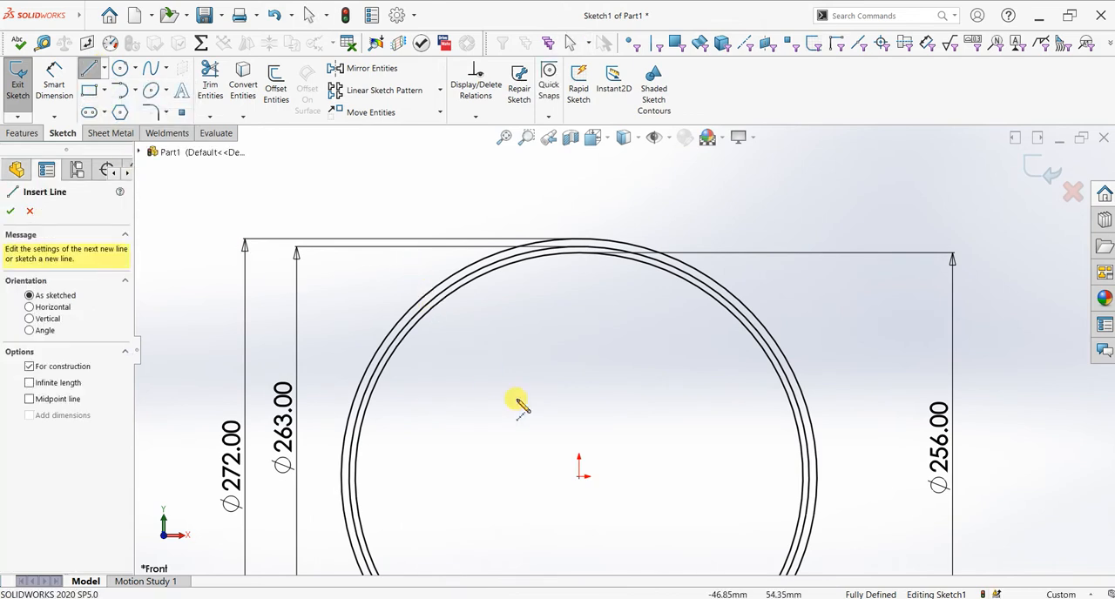
click(579, 477)
click(578, 241)
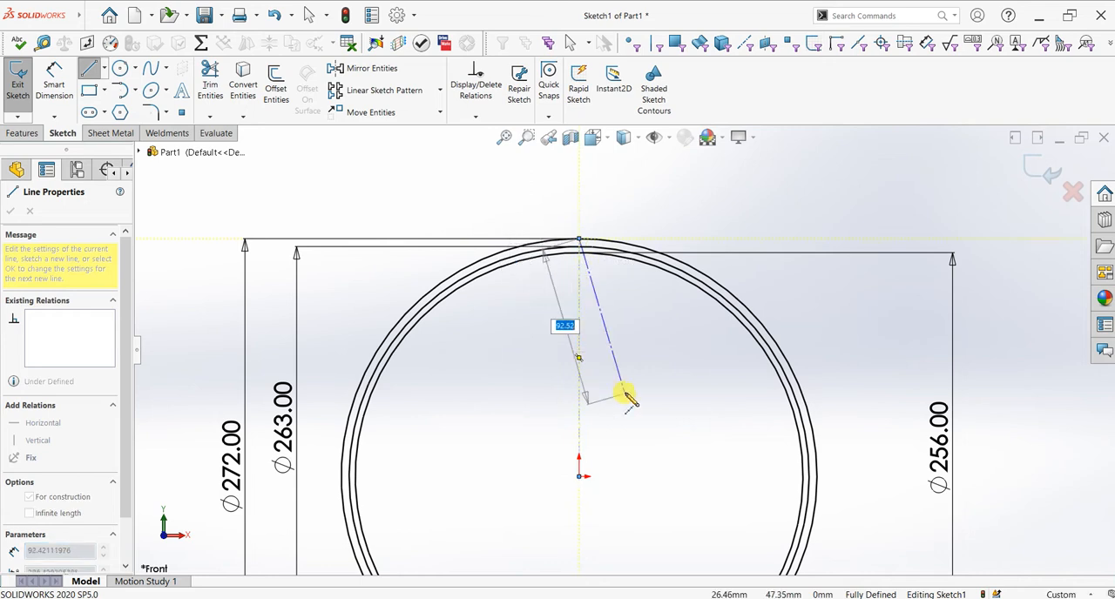
key(Escape)
key(Escape)
Step: Sketch a horizontal centerline from the origin in the positive X direction to the 272 mm circle
click(88, 69)
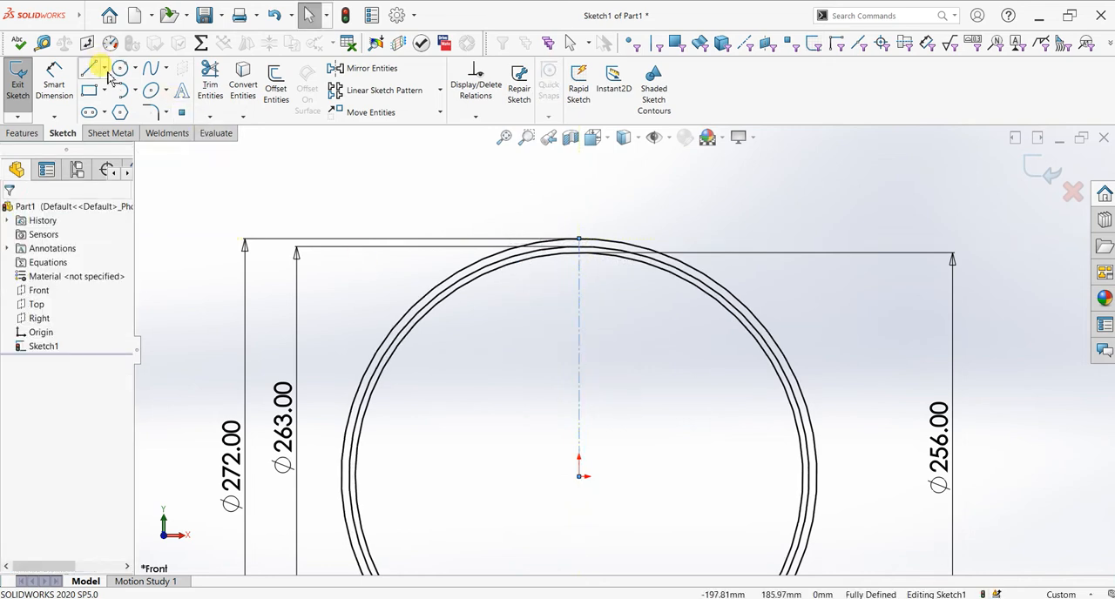
click(105, 70)
click(109, 102)
scroll(585, 383, up, 1)
click(586, 455)
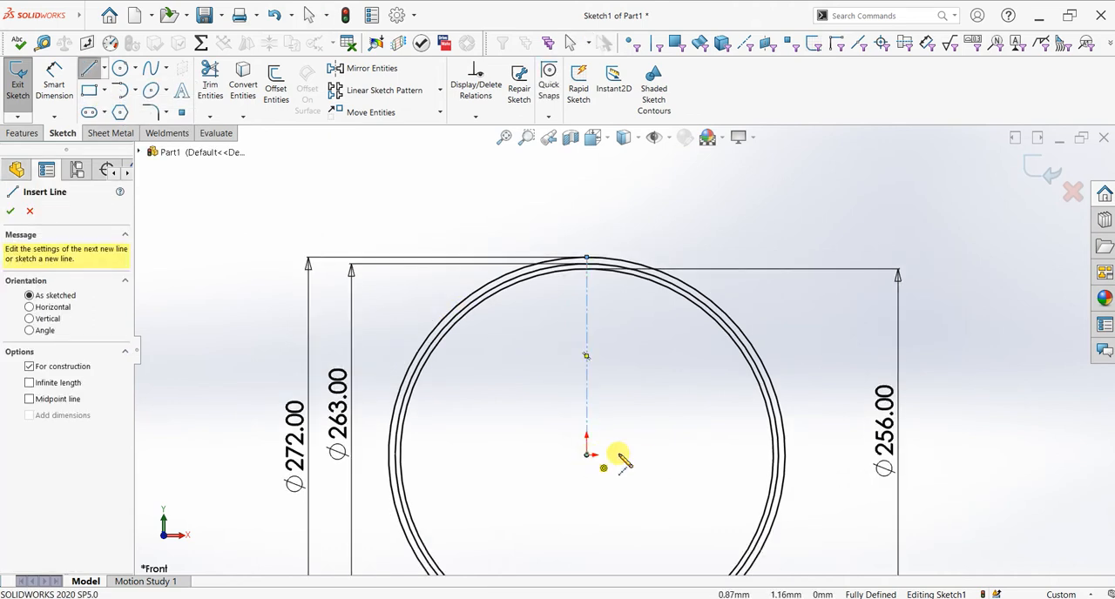
click(783, 454)
right_click(801, 348)
click(810, 356)
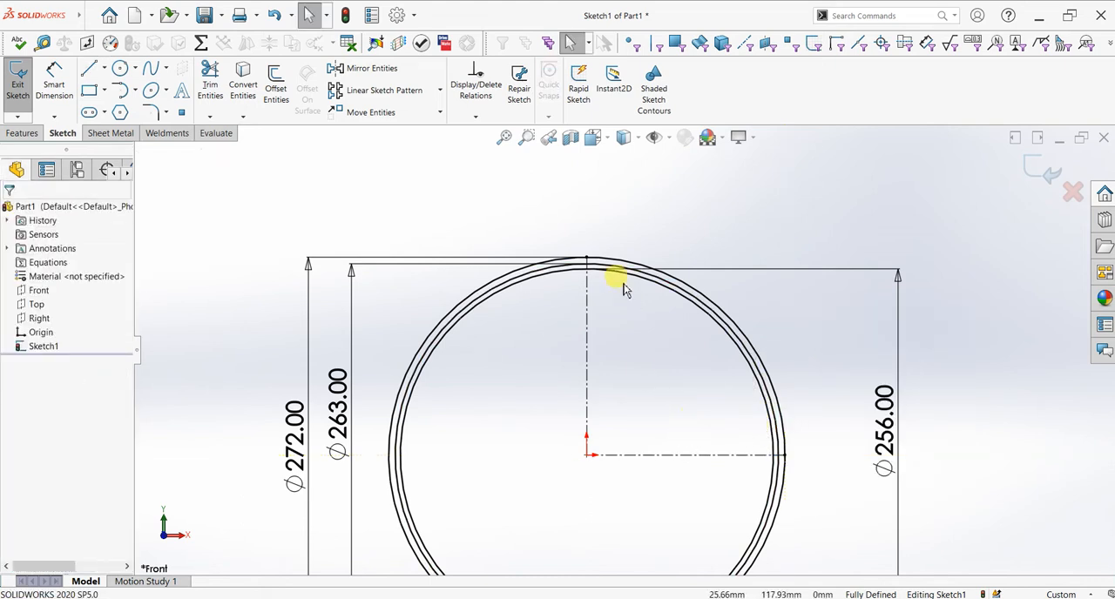
Step: Offset the 256 mm circle inward by 10 mm, using the Reverse option
scroll(619, 288, down, 5)
scroll(557, 253, down, 3)
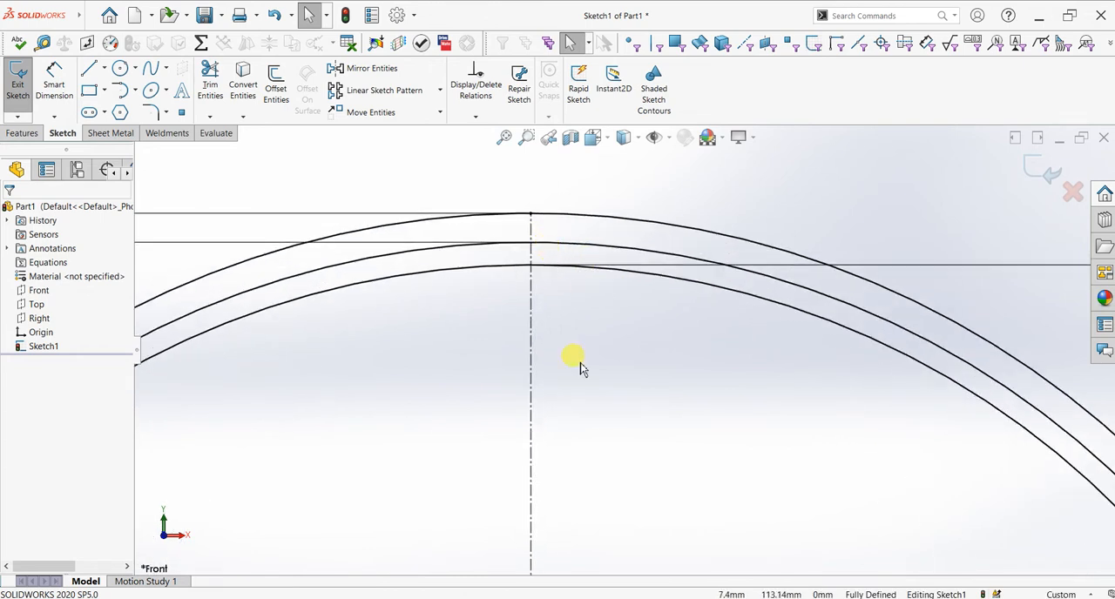
scroll(579, 357, up, 3)
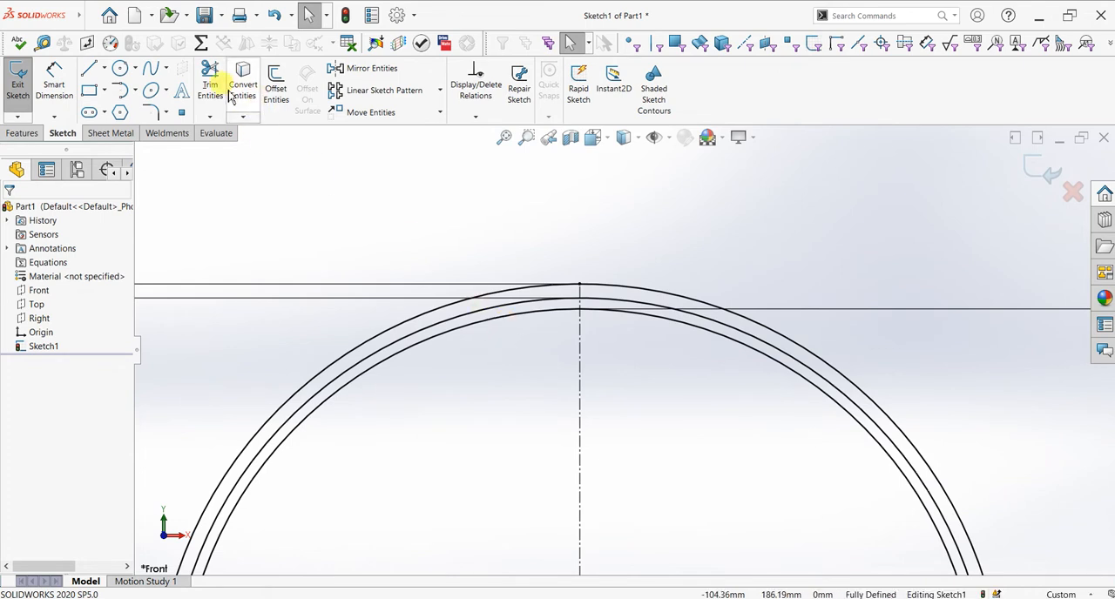
click(275, 90)
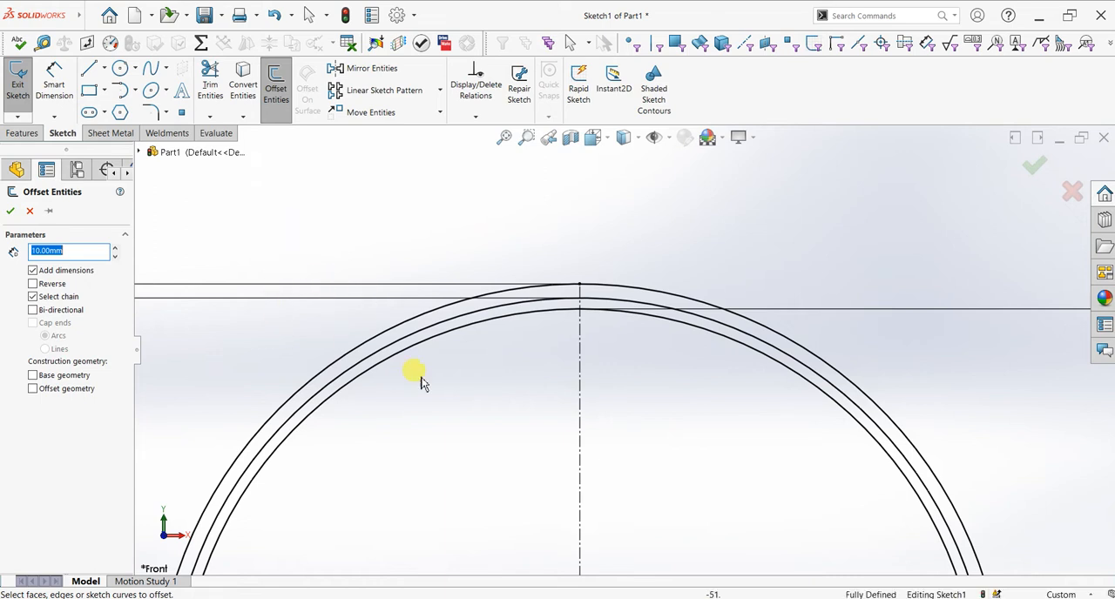
click(378, 369)
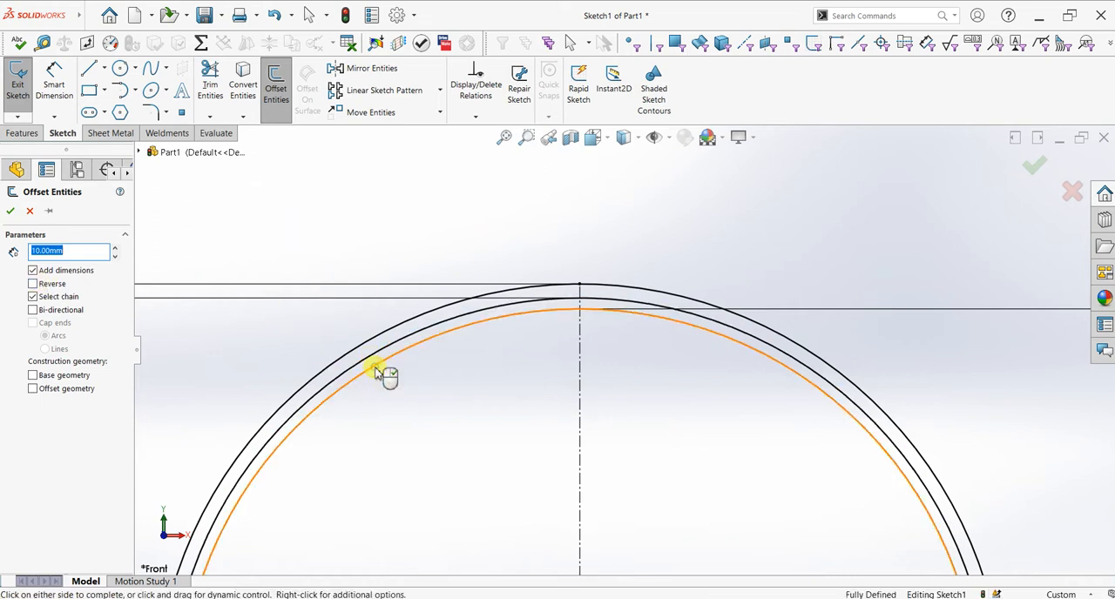
click(35, 284)
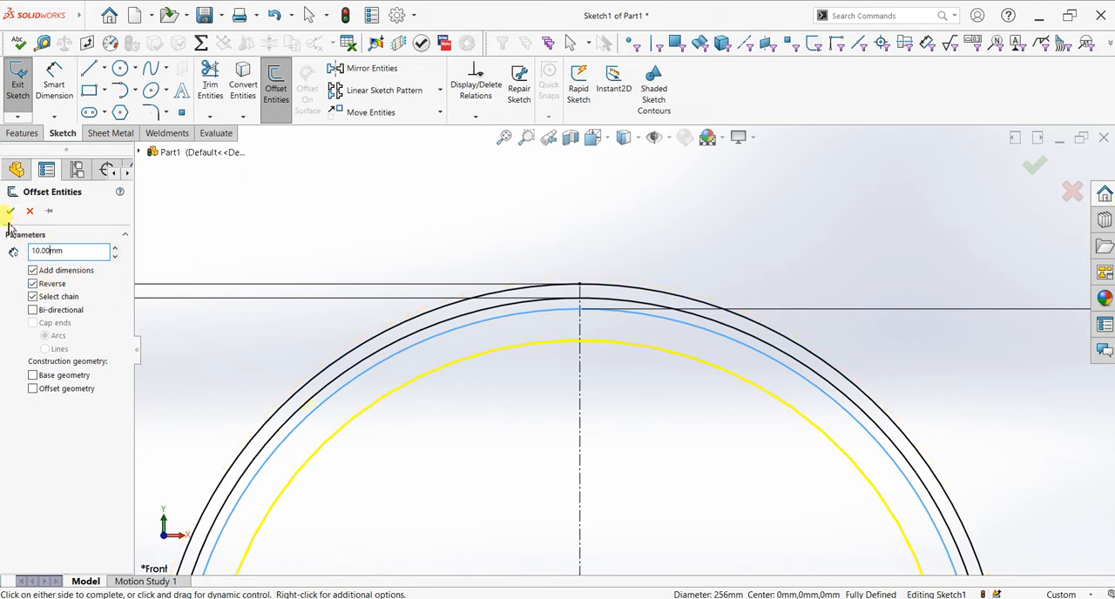
click(513, 348)
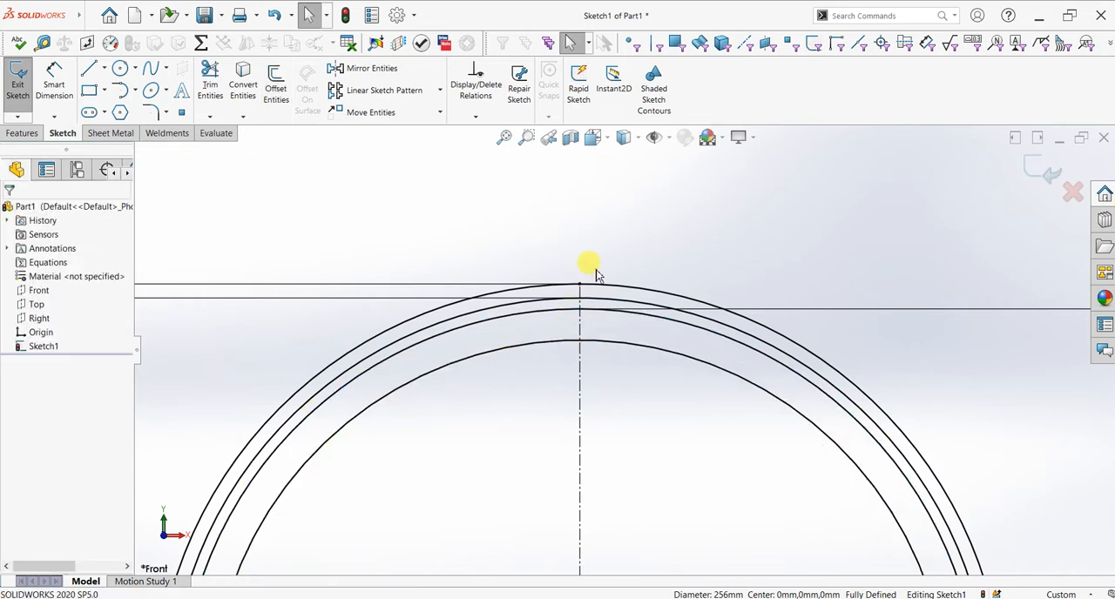
Step: Sketch a slanted line about 8.4 mm long from the 272 mm circle to the 256 mm circle, just left of the vertical centerline
scroll(599, 279, down, 3)
scroll(579, 365, down, 1)
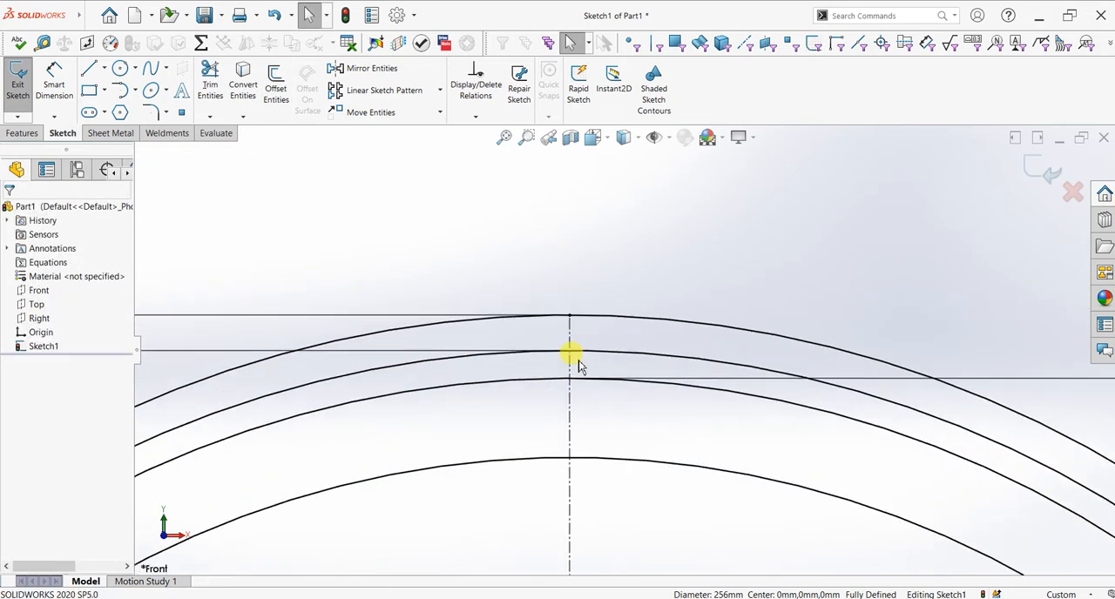
scroll(539, 330, down, 1)
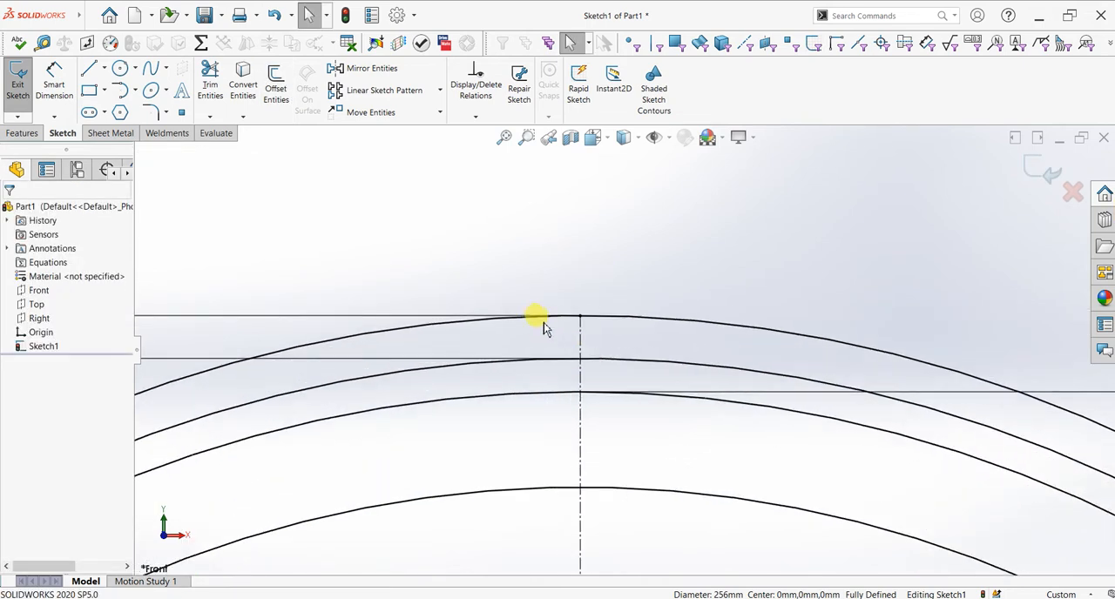
click(94, 75)
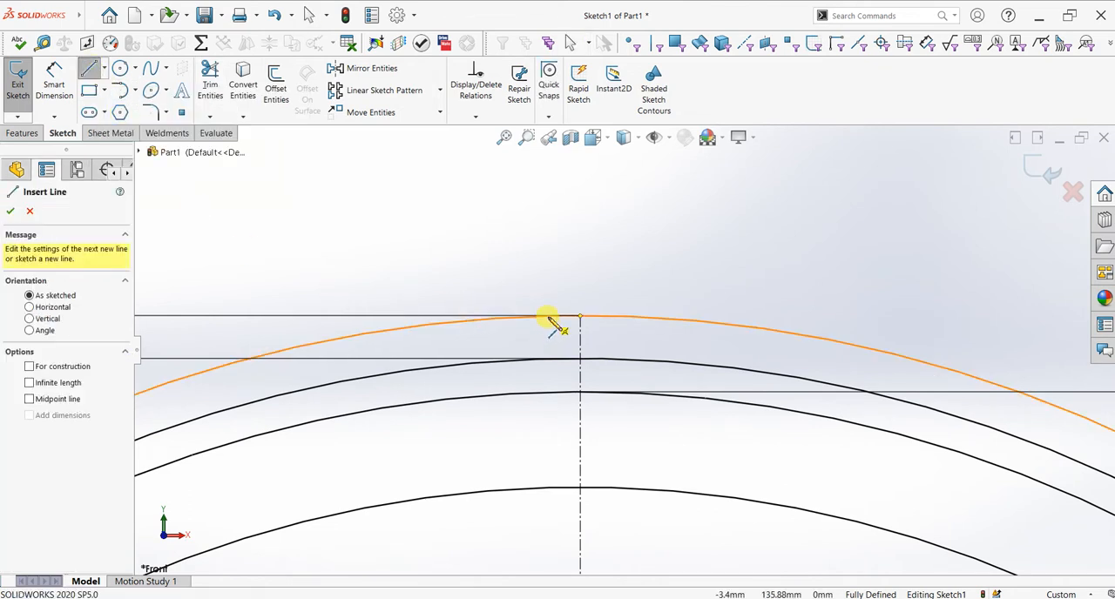
click(547, 316)
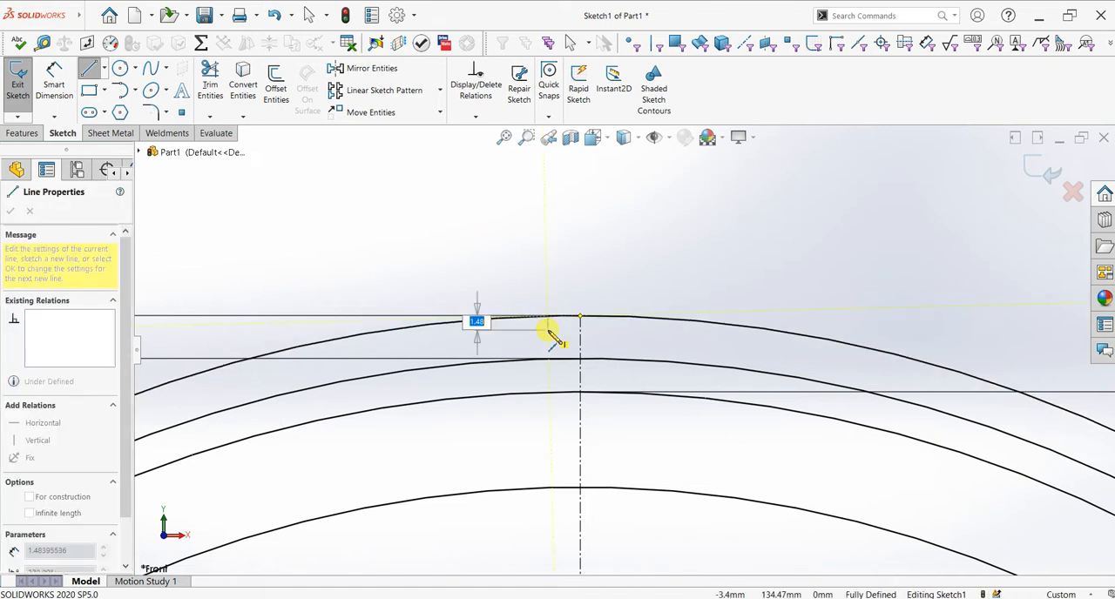
click(574, 394)
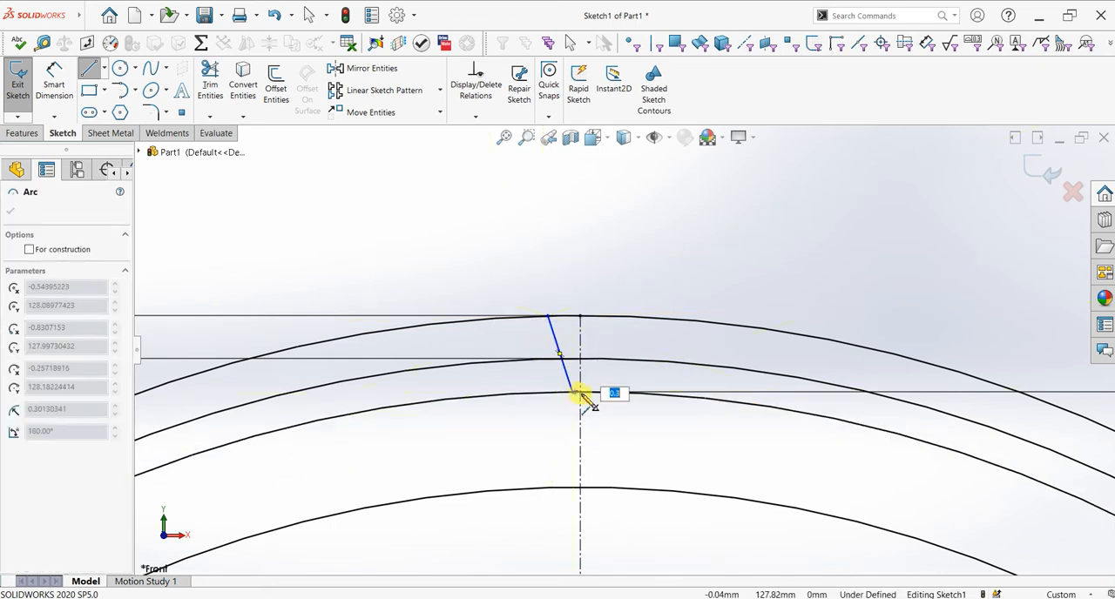
Step: Cancel the pending arc and undo the slanted line just left of the vertical centerline
key(Escape)
key(Escape)
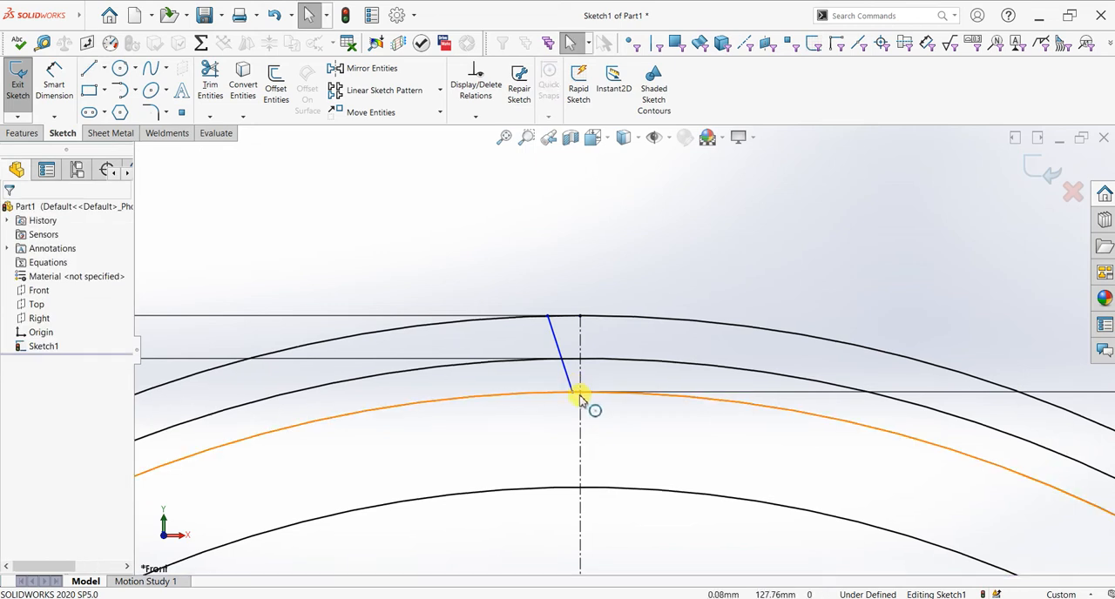
key(ctrl+z)
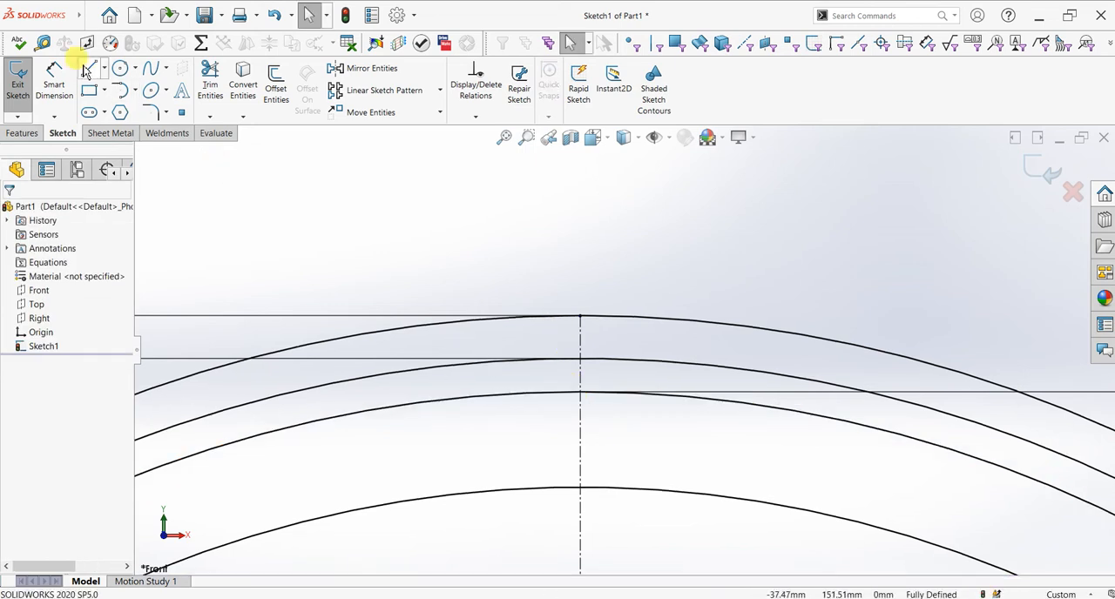
Step: Sketch a U-shaped profile across the vertical centerline: a left flank from the 272 mm circle, a tangent bottom arc, and a right flank about 6.9 mm long
click(547, 317)
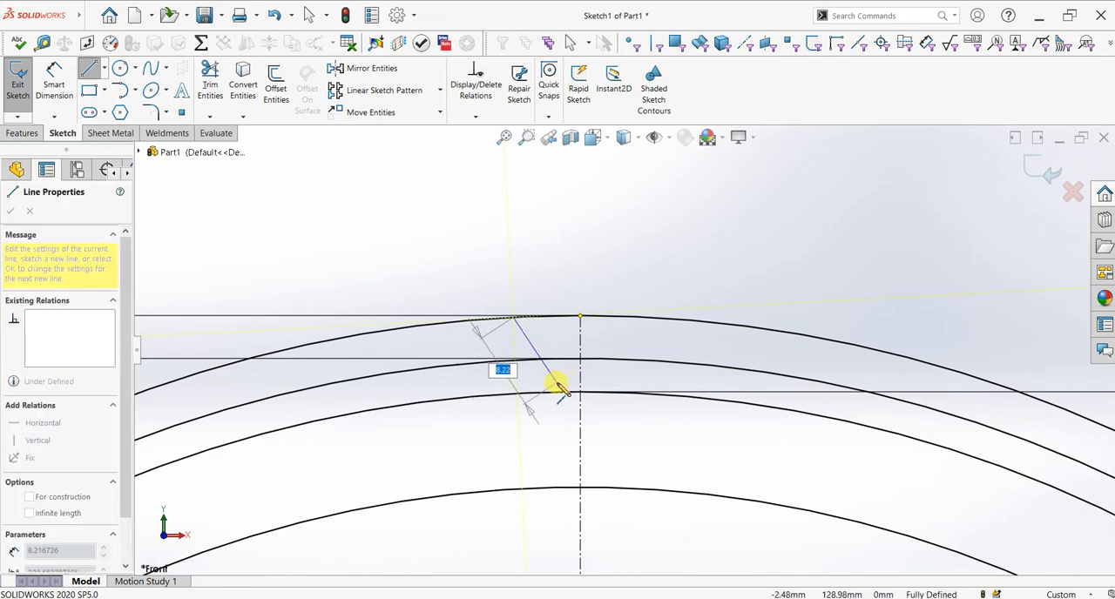
key(Escape)
click(90, 69)
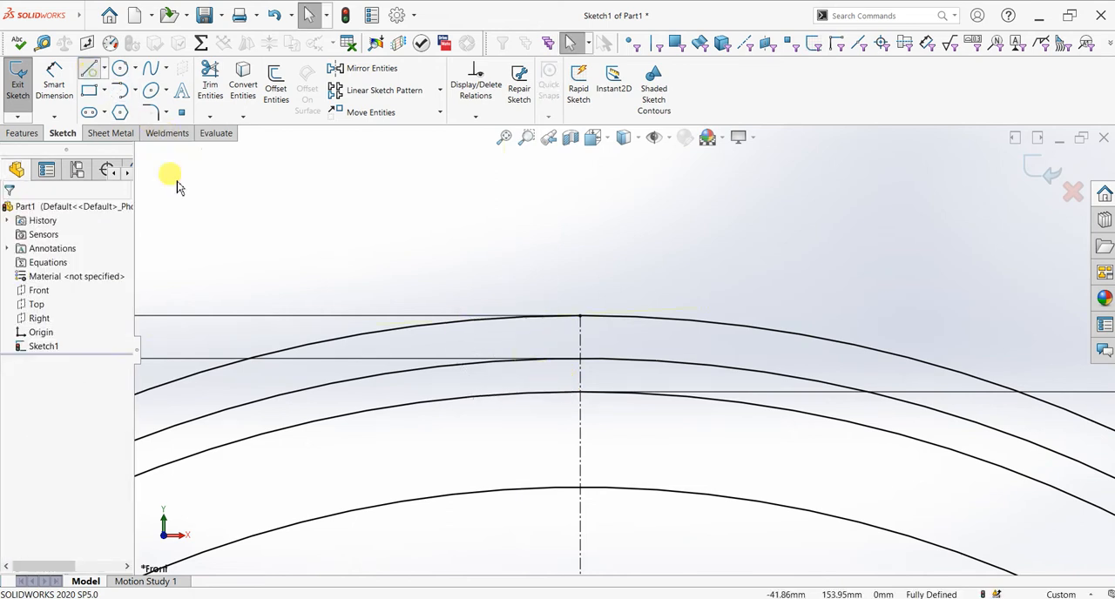
click(551, 317)
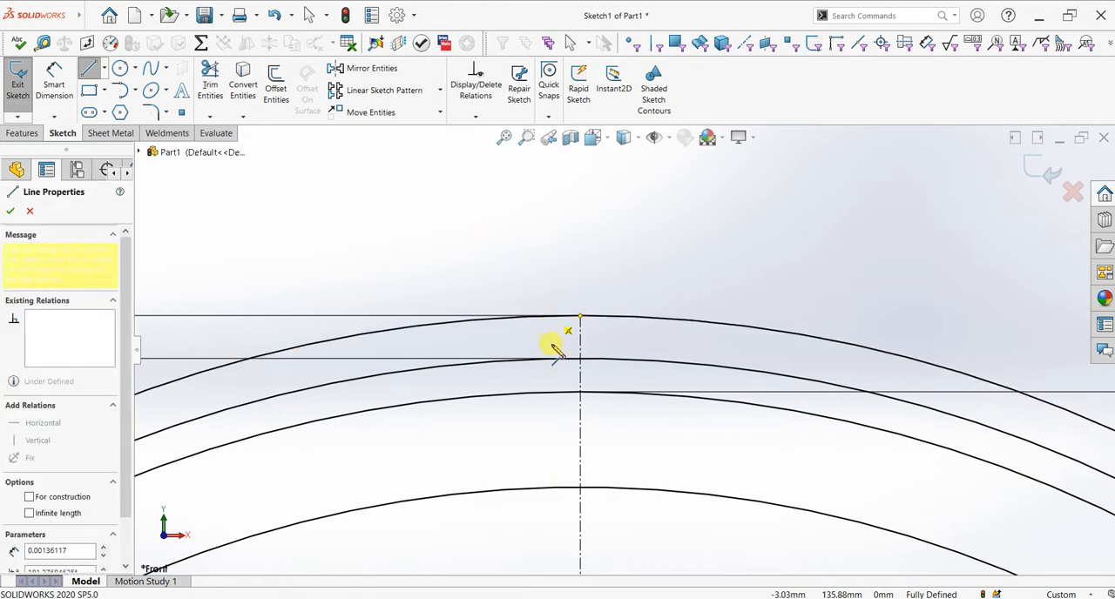
click(567, 383)
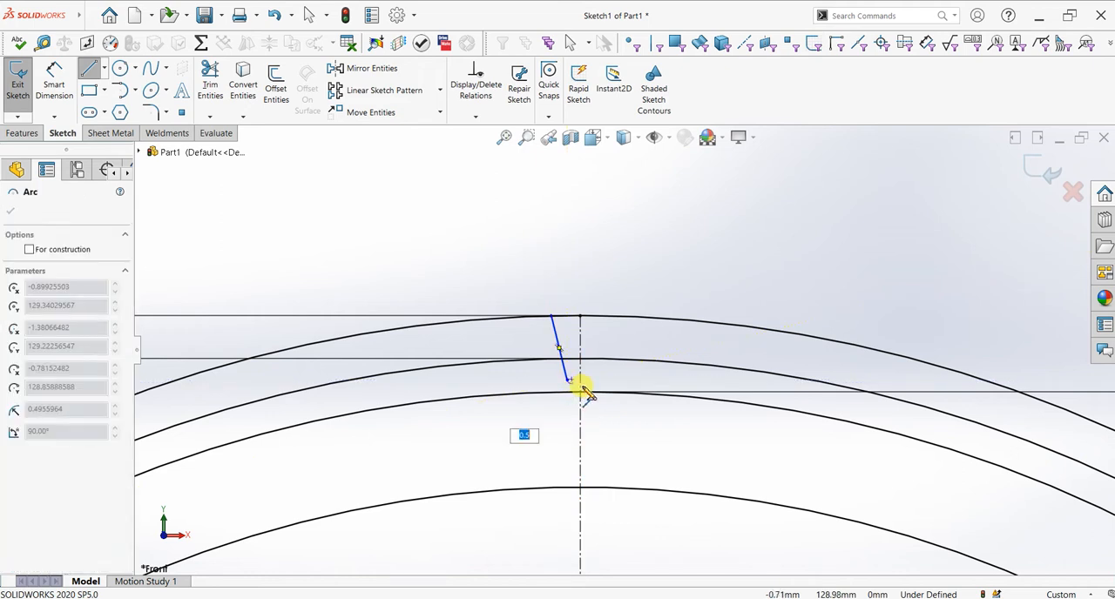
click(595, 381)
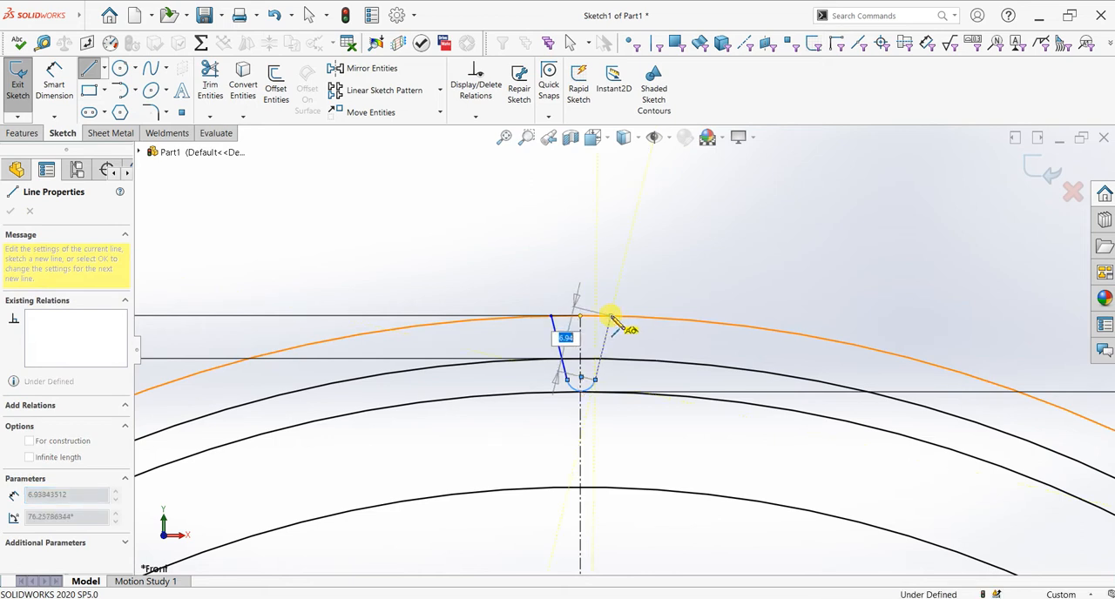
click(611, 316)
key(Escape)
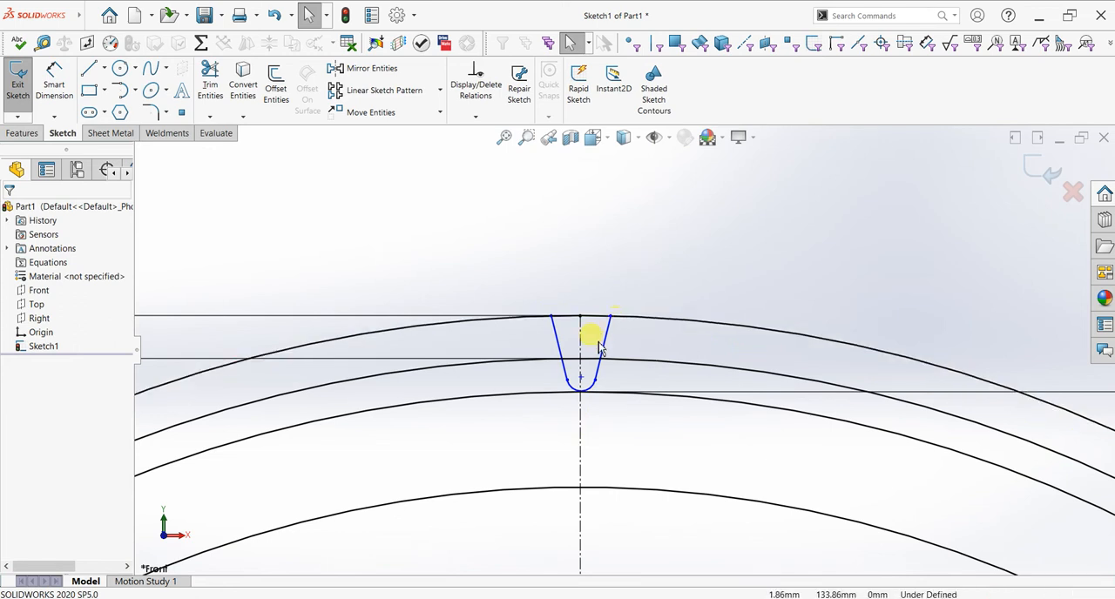
Step: Dimension the angle between the two flank lines of the U-shaped profile as 47.5°
scroll(592, 335, down, 3)
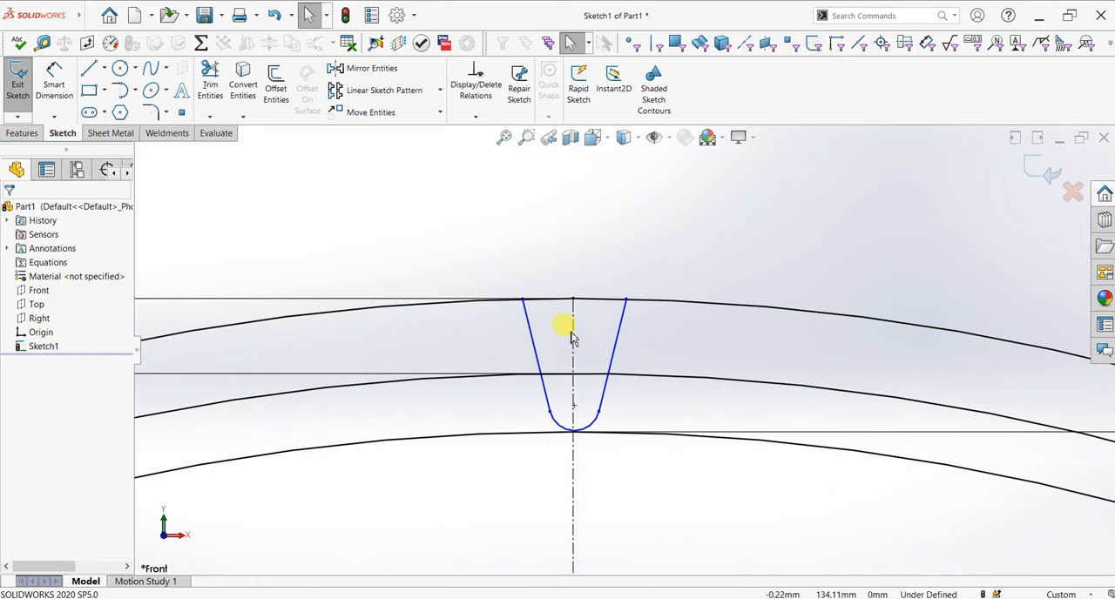
scroll(572, 338, down, 1)
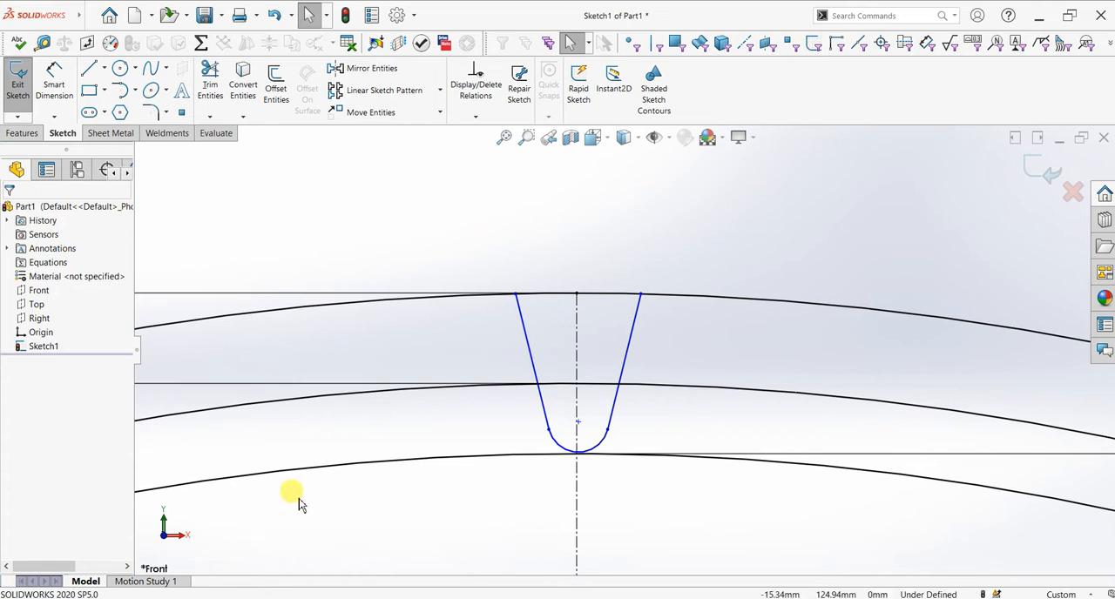
click(59, 83)
click(534, 370)
click(622, 366)
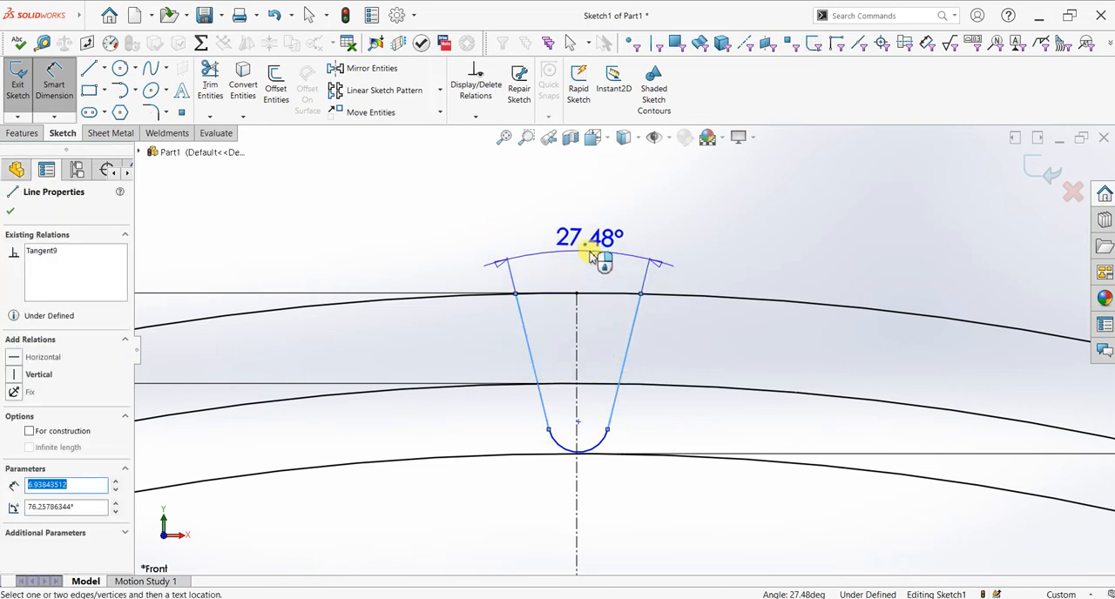
click(590, 255)
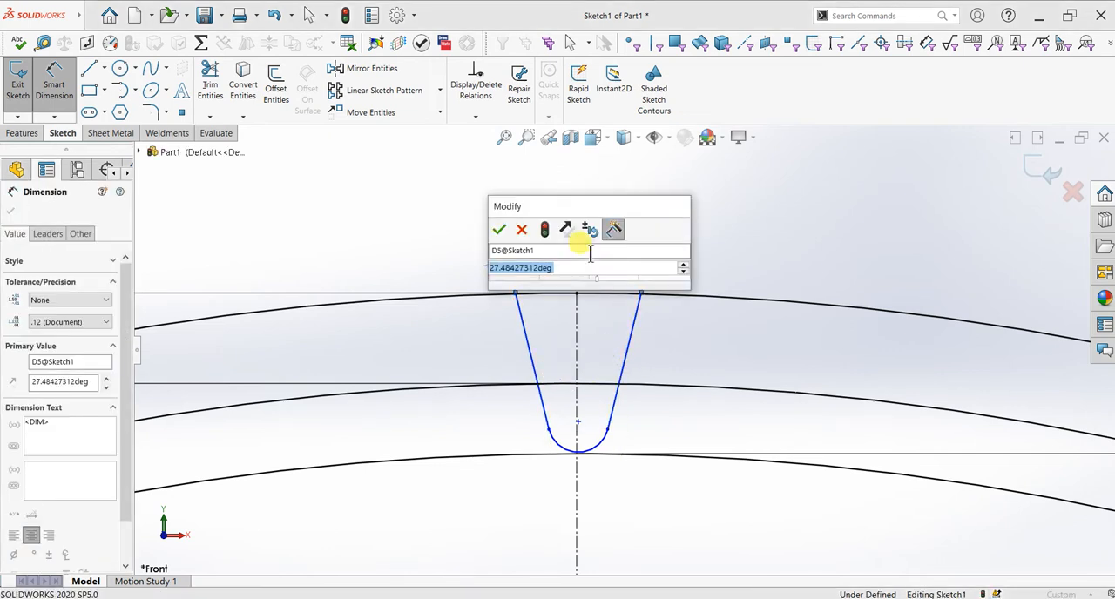
text(47.5)
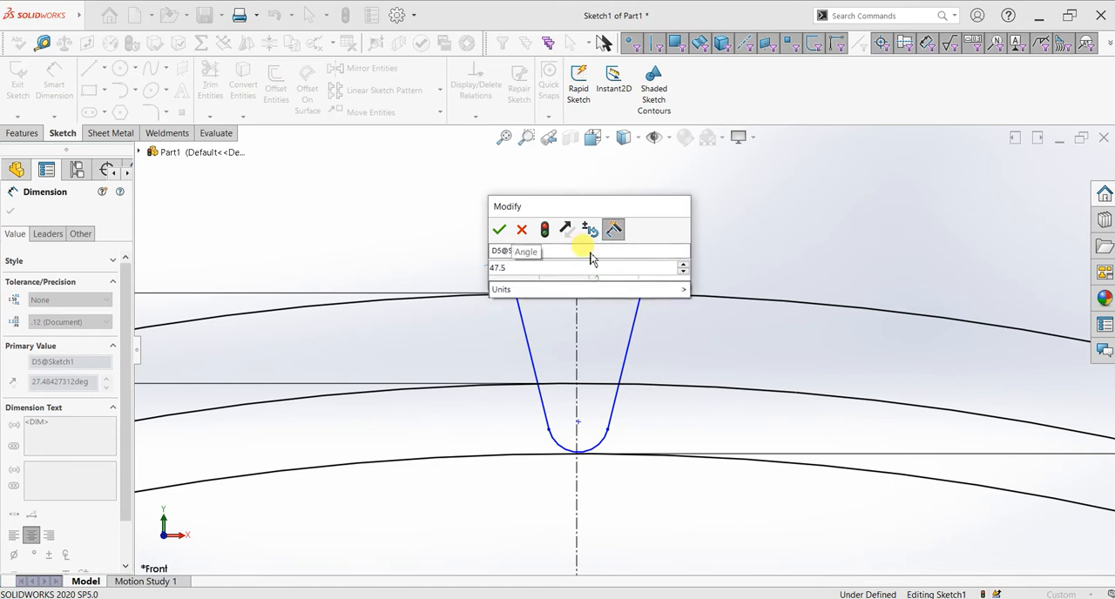
key(Return)
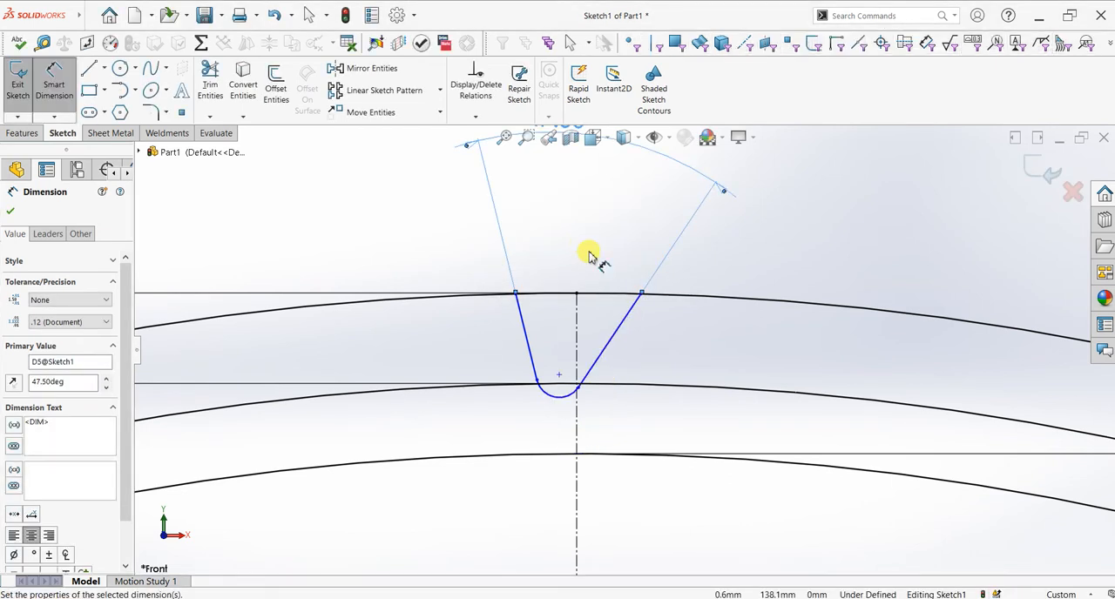
click(11, 212)
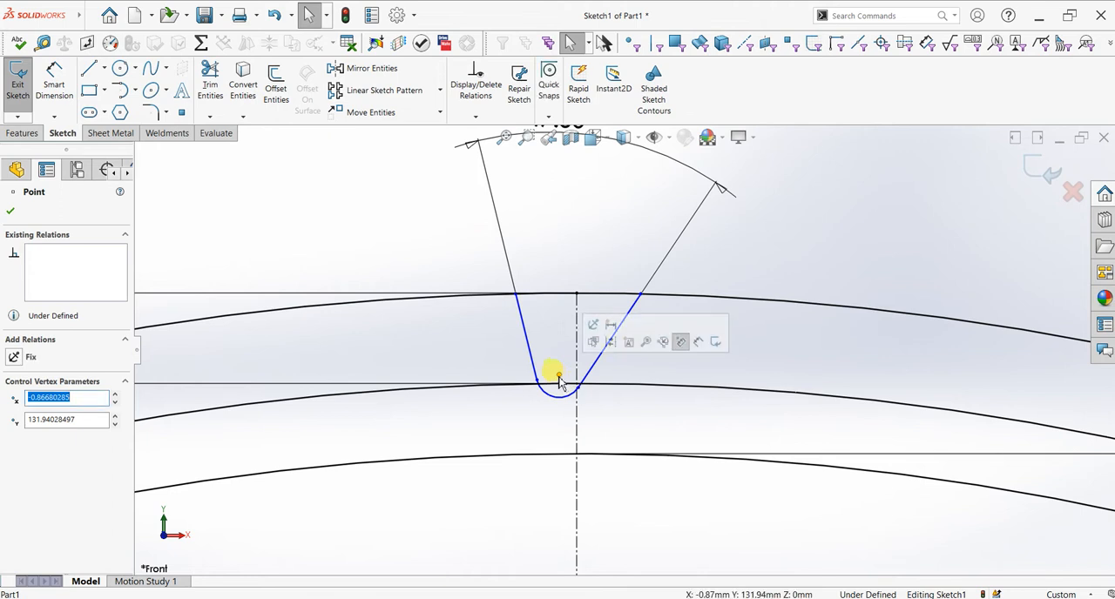
Step: Try to constrain the arc's centre to the vertical centerline with a Midpoint relation, and undo it
click(576, 373)
ctrl+click(576, 365)
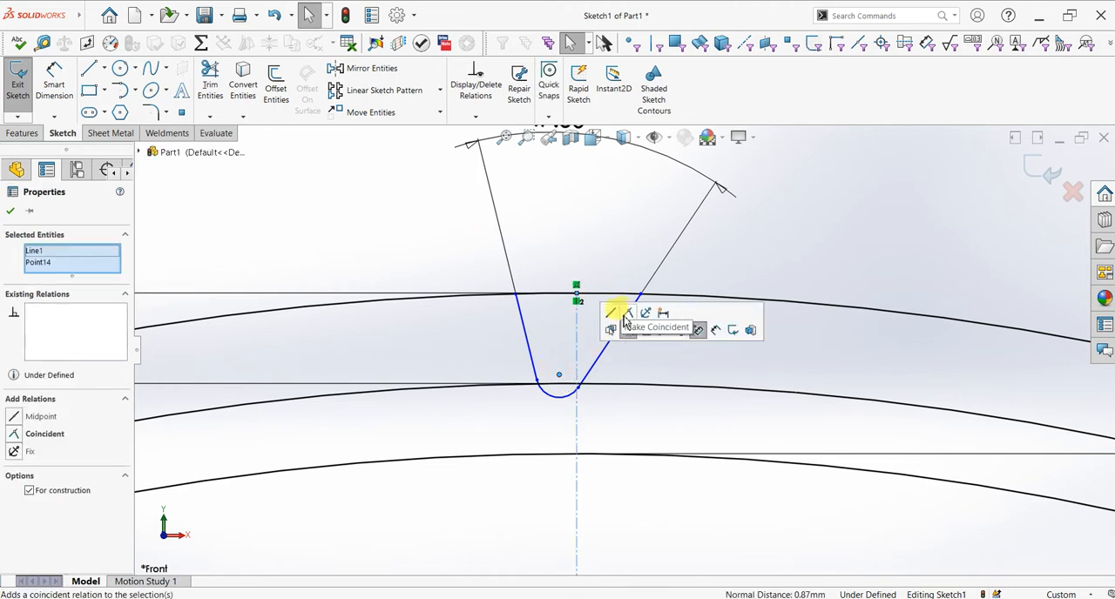
click(611, 314)
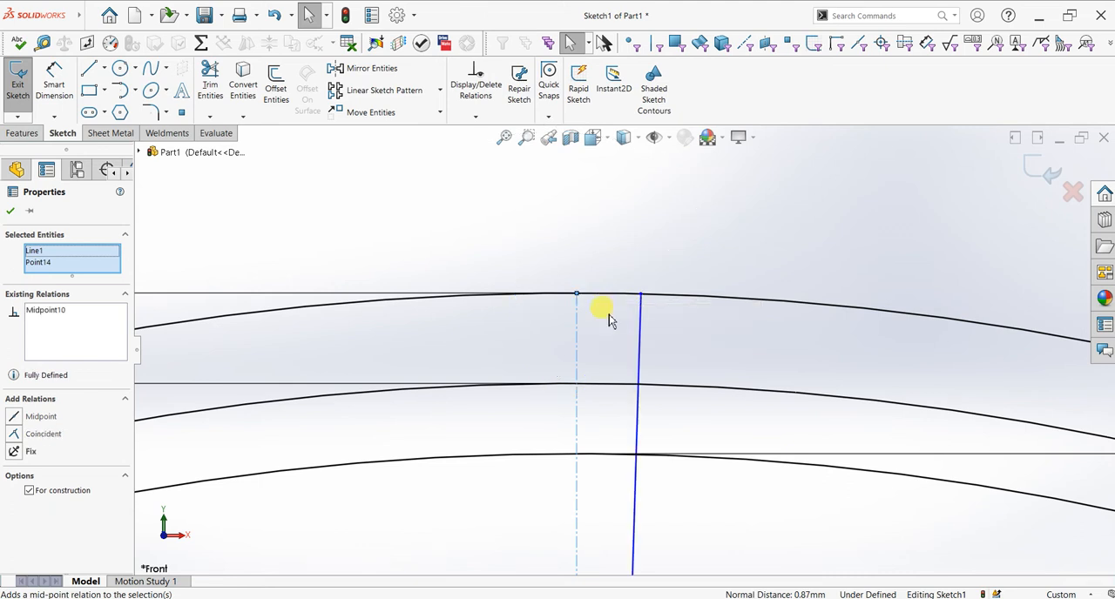
key(ctrl+z)
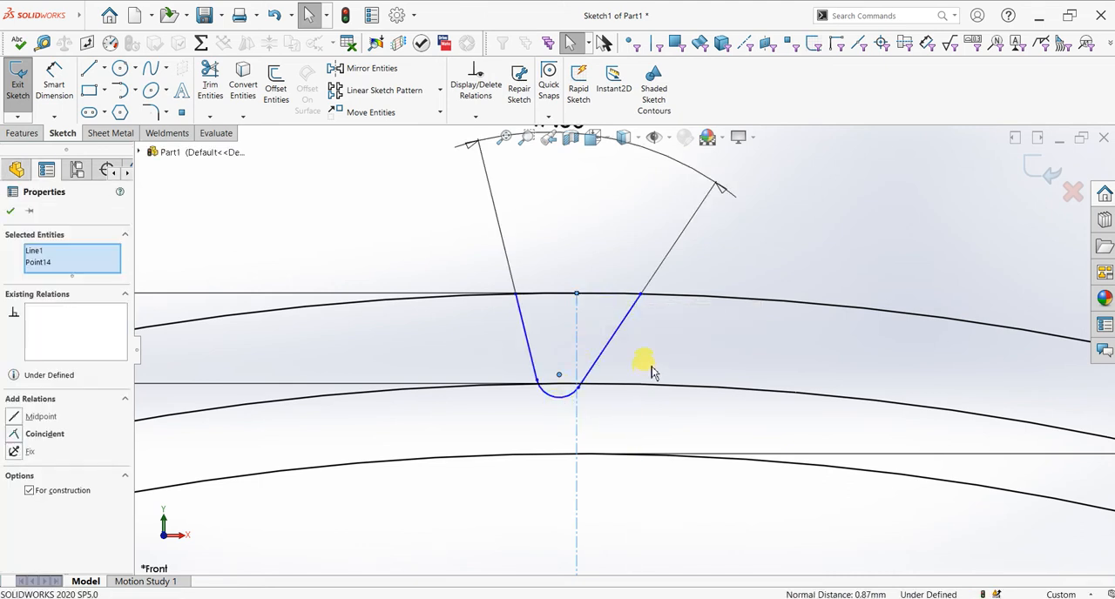
click(572, 405)
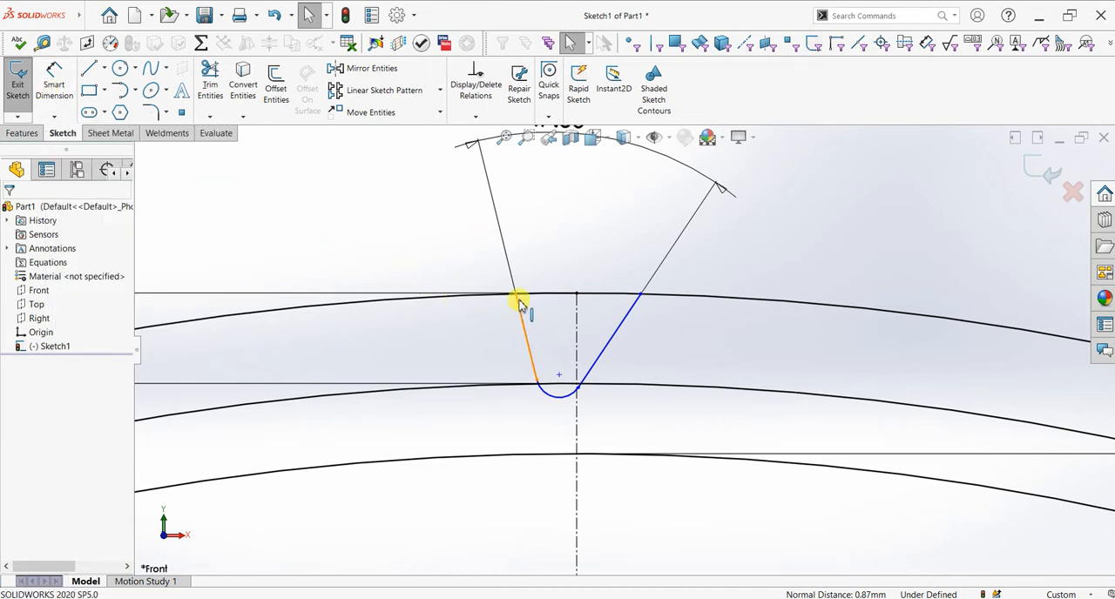
Step: Place the bottom arc's centre on the vertical centerline and make the arc tangent to the 256 mm circle
mouse_move(558, 381)
mouse_down()
mouse_move(578, 435)
mouse_move(577, 416)
mouse_up()
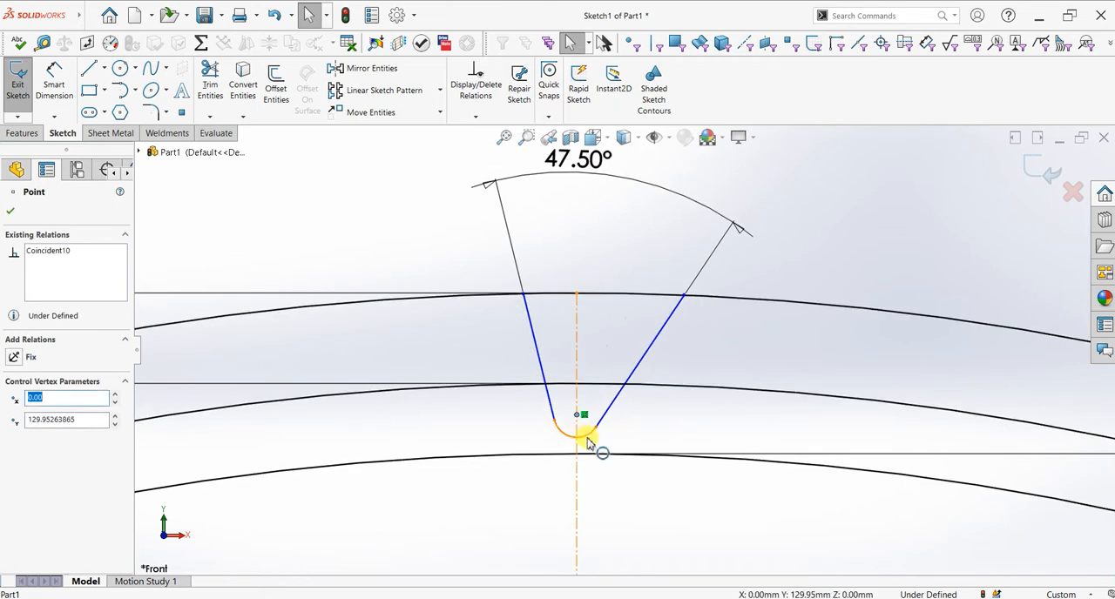
click(585, 437)
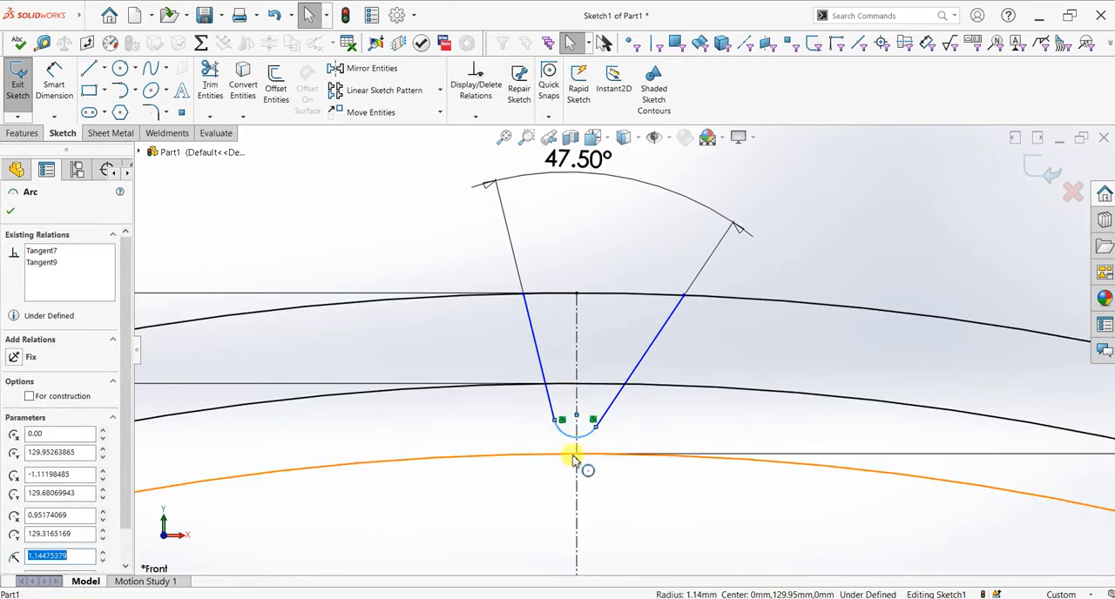
click(566, 457)
ctrl+click(595, 425)
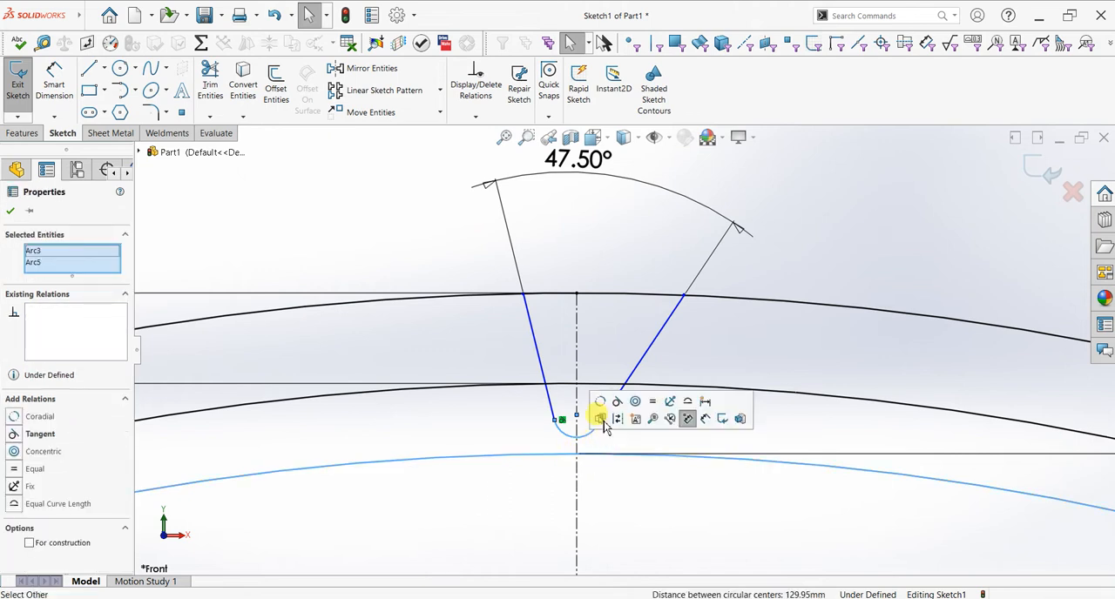
click(615, 403)
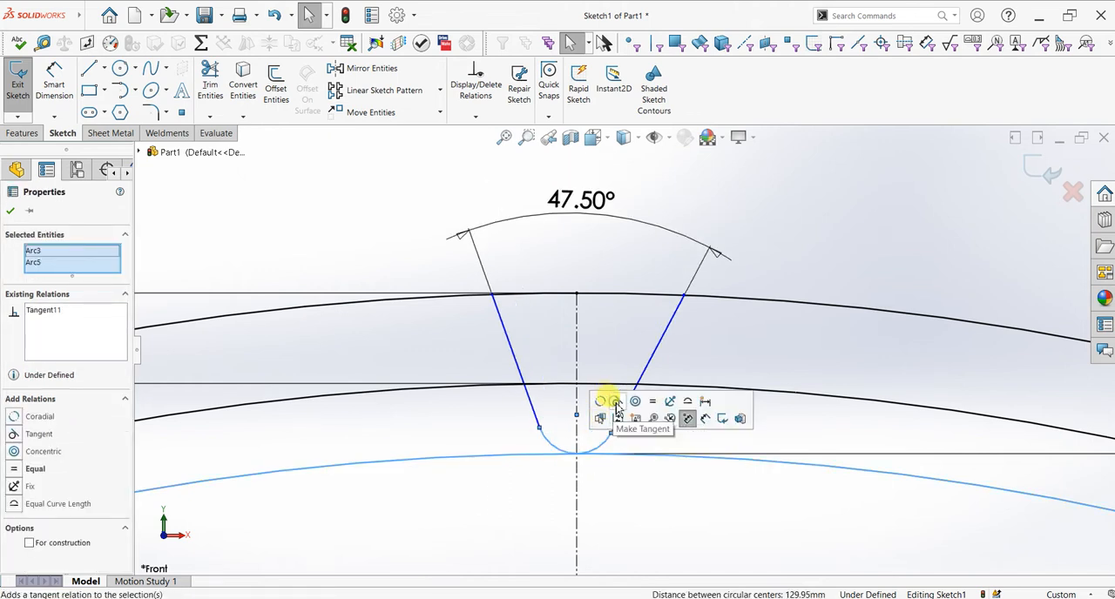
click(11, 211)
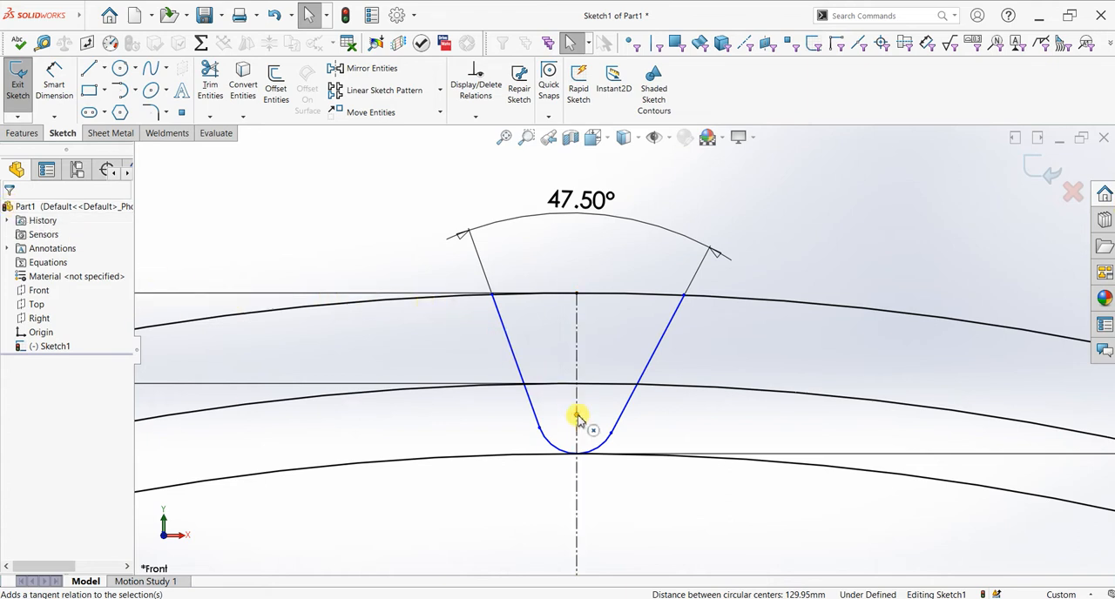
Step: Dimension the radius of the profile's bottom arc as 5 mm
click(54, 85)
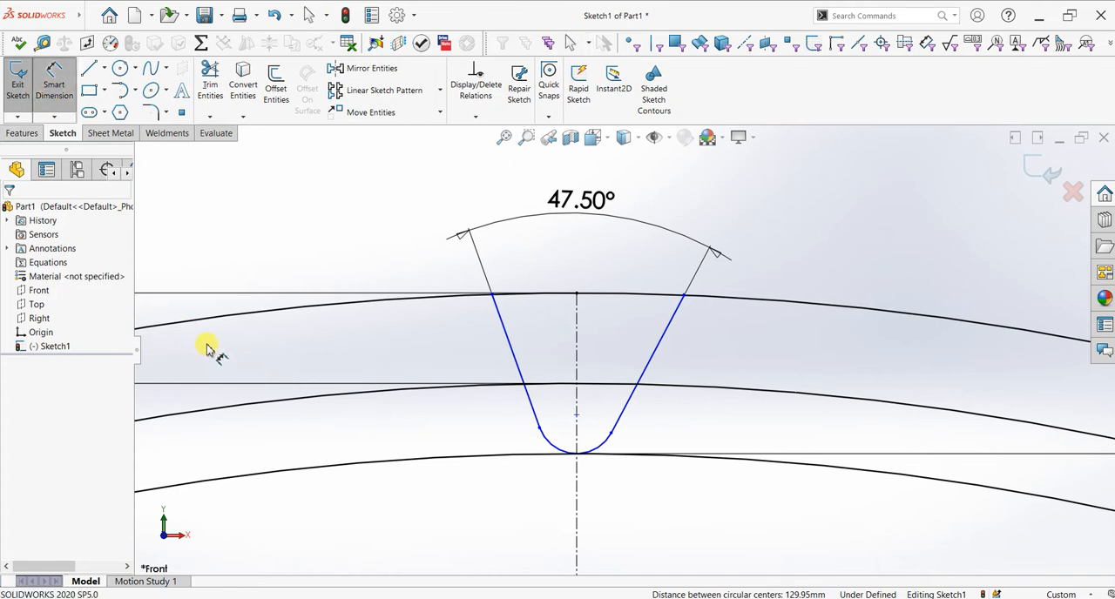
click(546, 464)
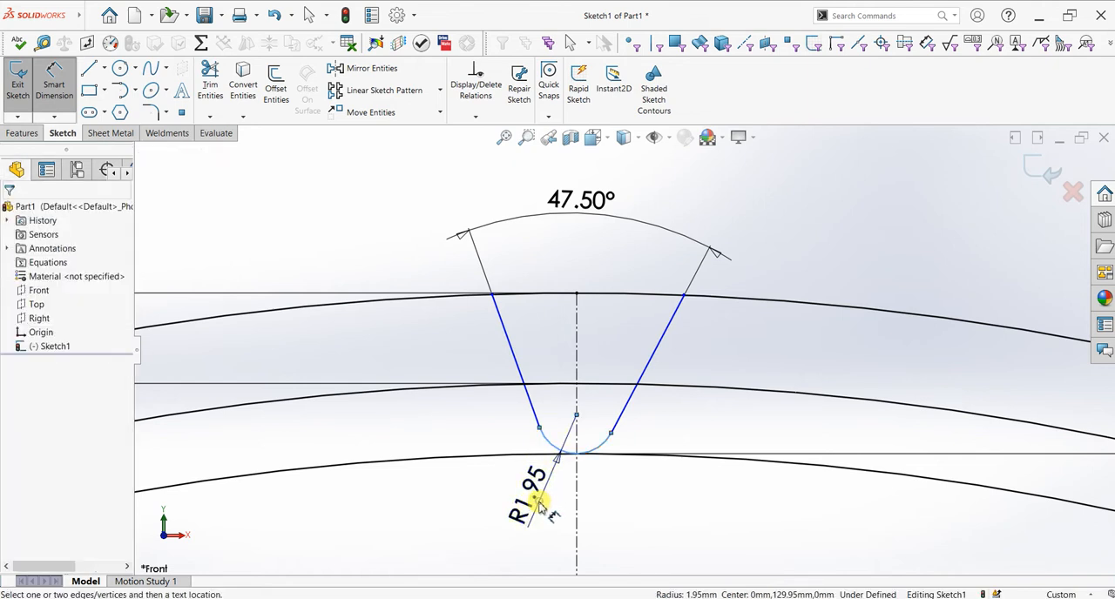
click(526, 502)
key(Return)
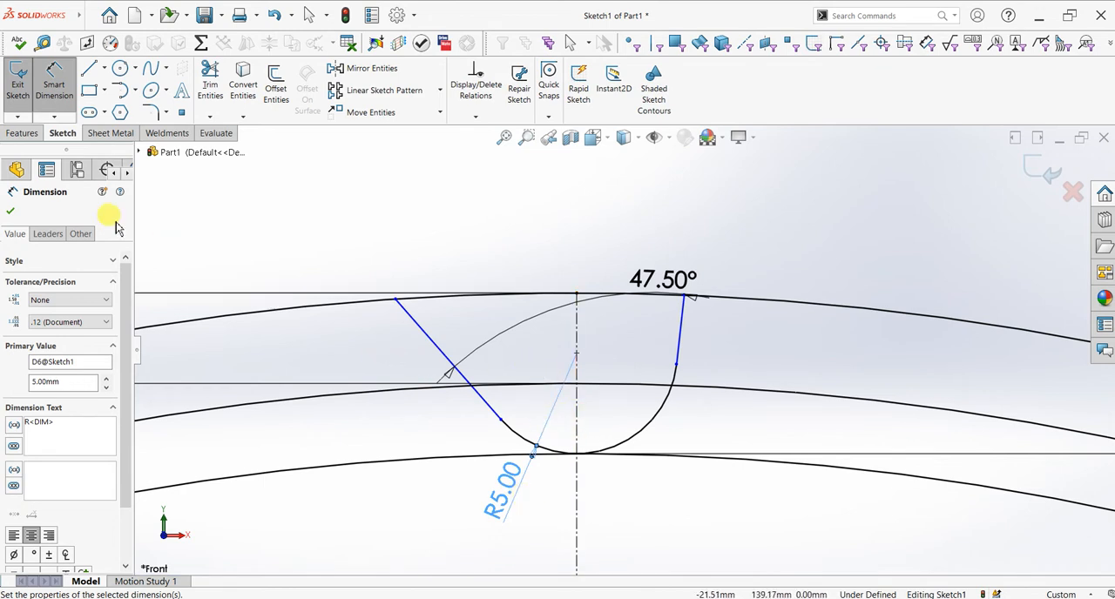
click(11, 211)
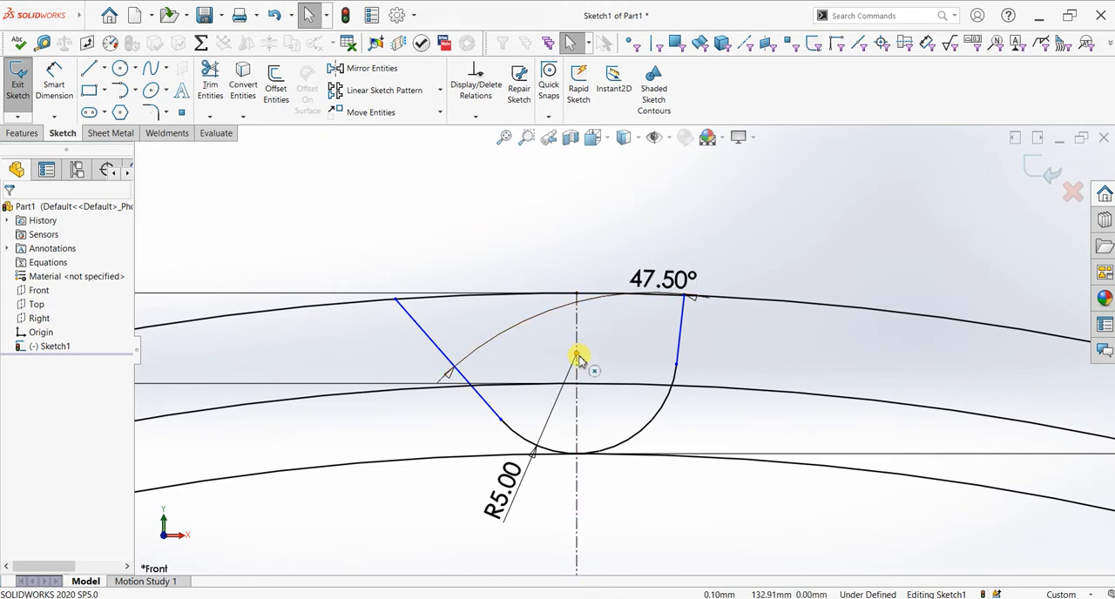
Step: Shift the left flank's upper endpoint to about 6.6 mm from the centerline and move the 47.5° dimension above the profile
click(578, 358)
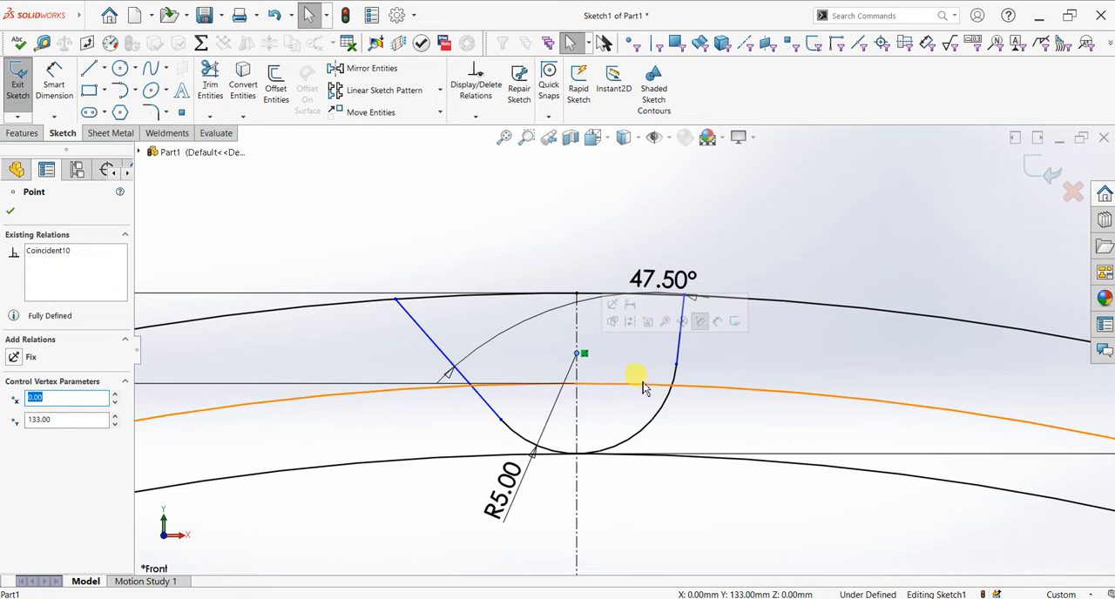
key(Escape)
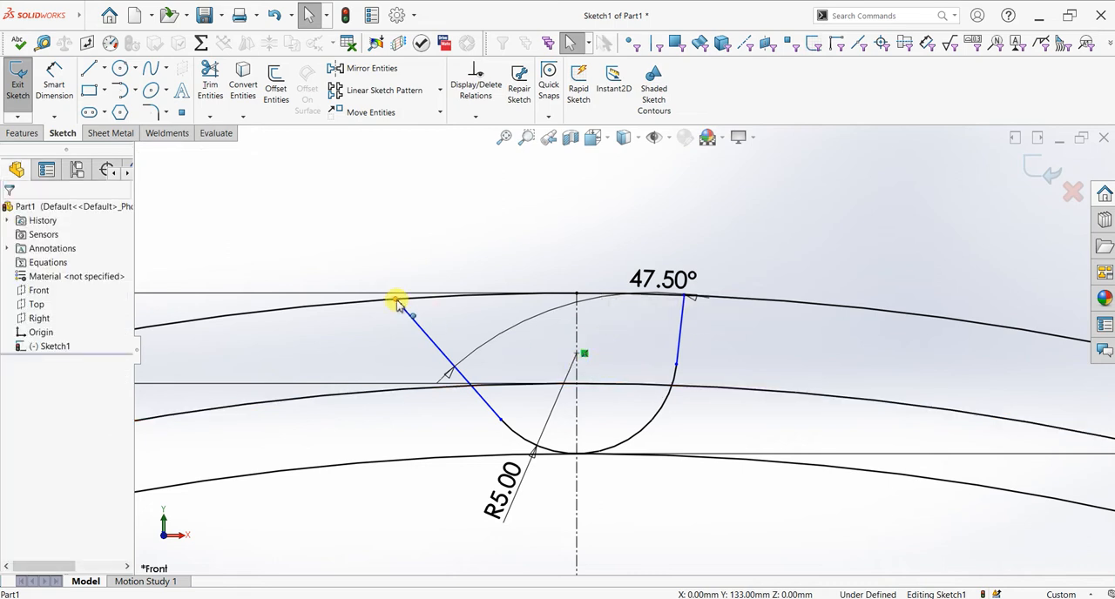
mouse_move(398, 301)
mouse_down()
mouse_move(458, 301)
mouse_move(444, 296)
mouse_up()
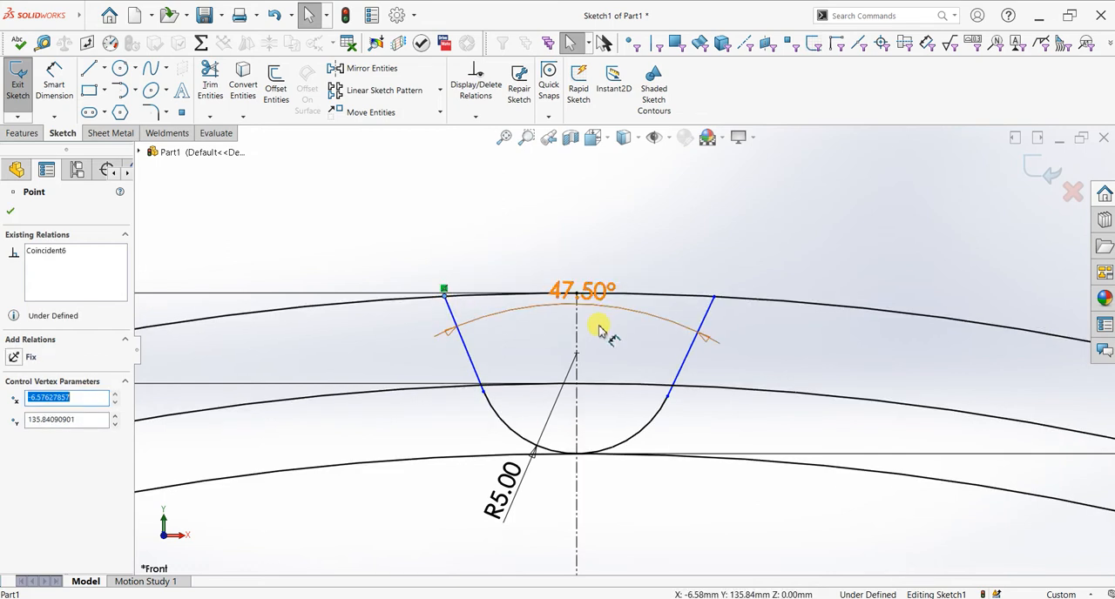
scroll(575, 301, down, 3)
drag(574, 292, 578, 200)
click(579, 276)
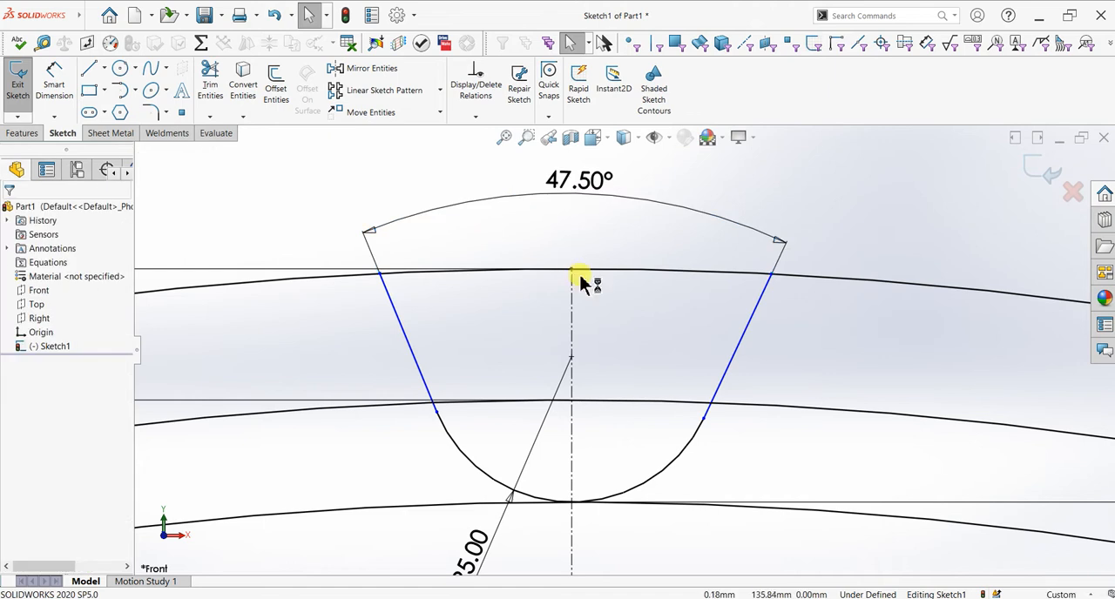
click(54, 83)
click(380, 273)
click(771, 274)
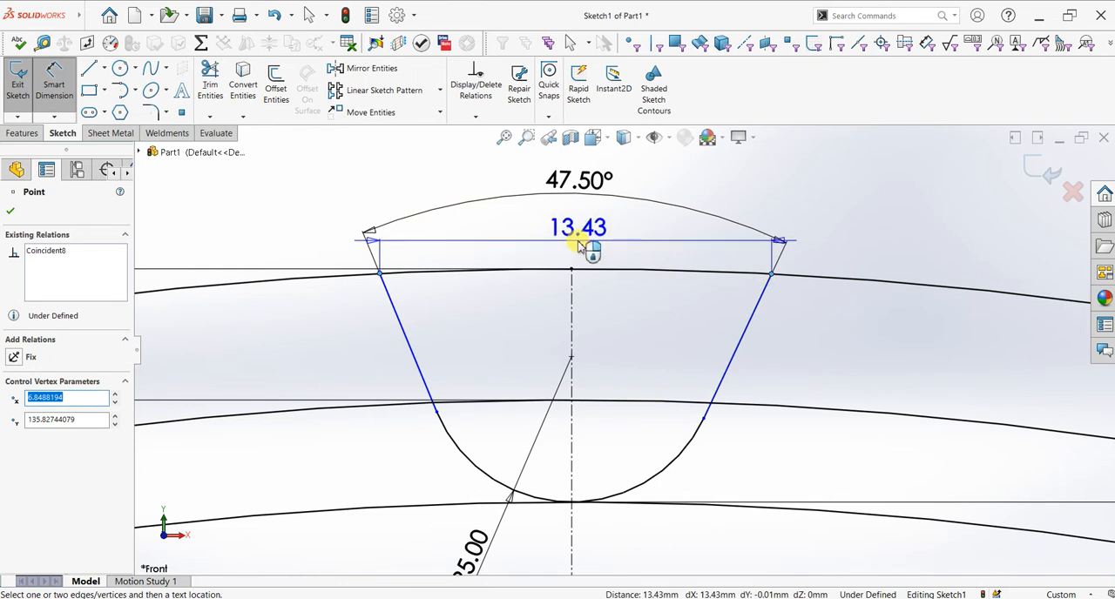
key(Escape)
Step: Dimension the horizontal distance from the left flank's upper endpoint to the vertical centerline as 13.43/2 mm
click(572, 269)
click(378, 272)
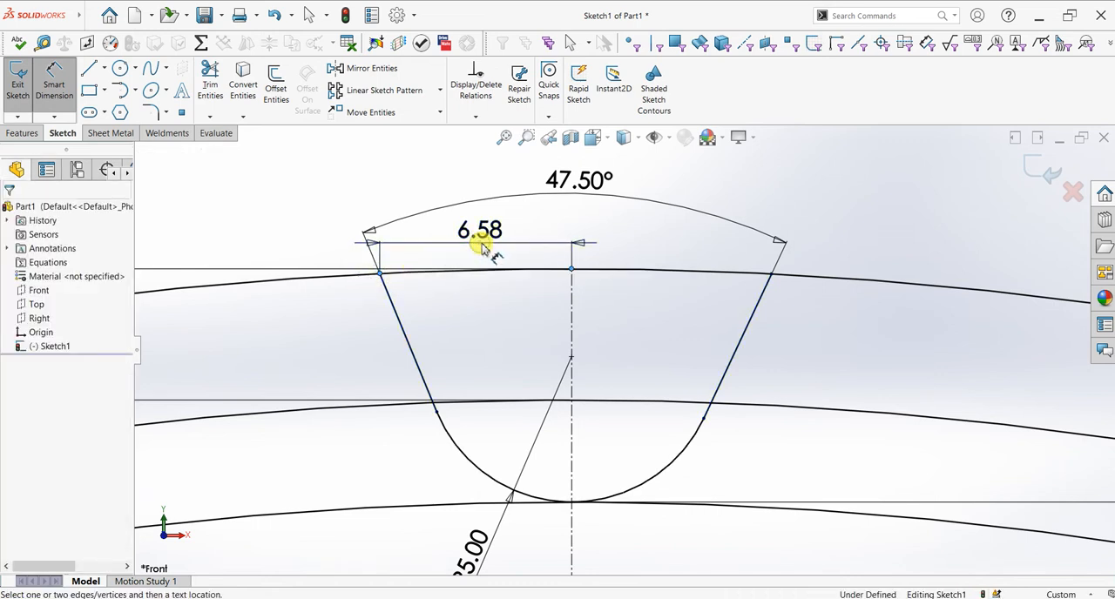
click(480, 248)
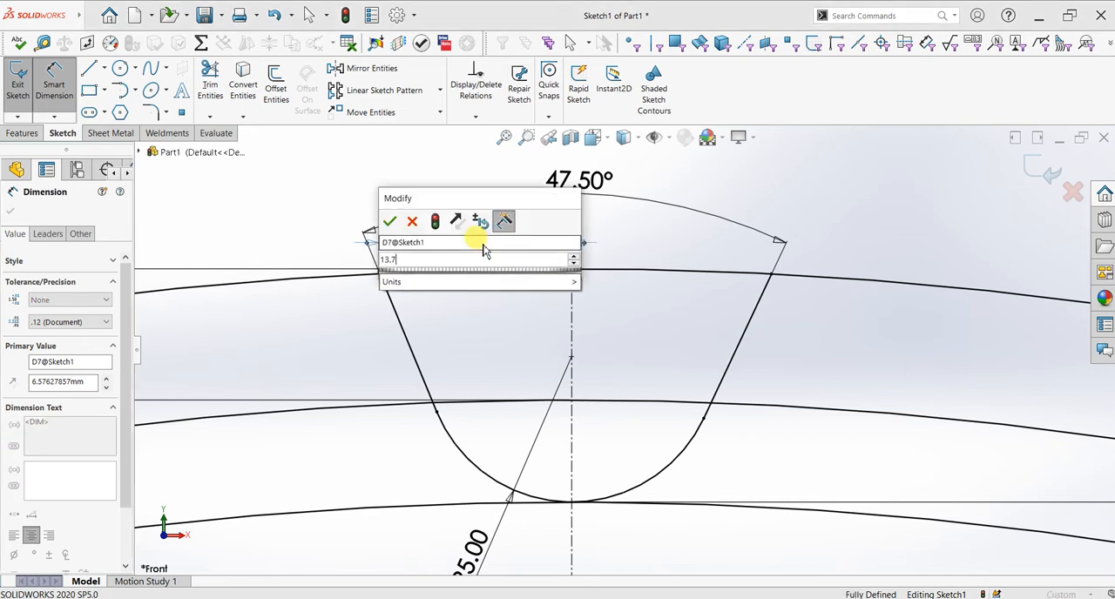
text(13.43/2)
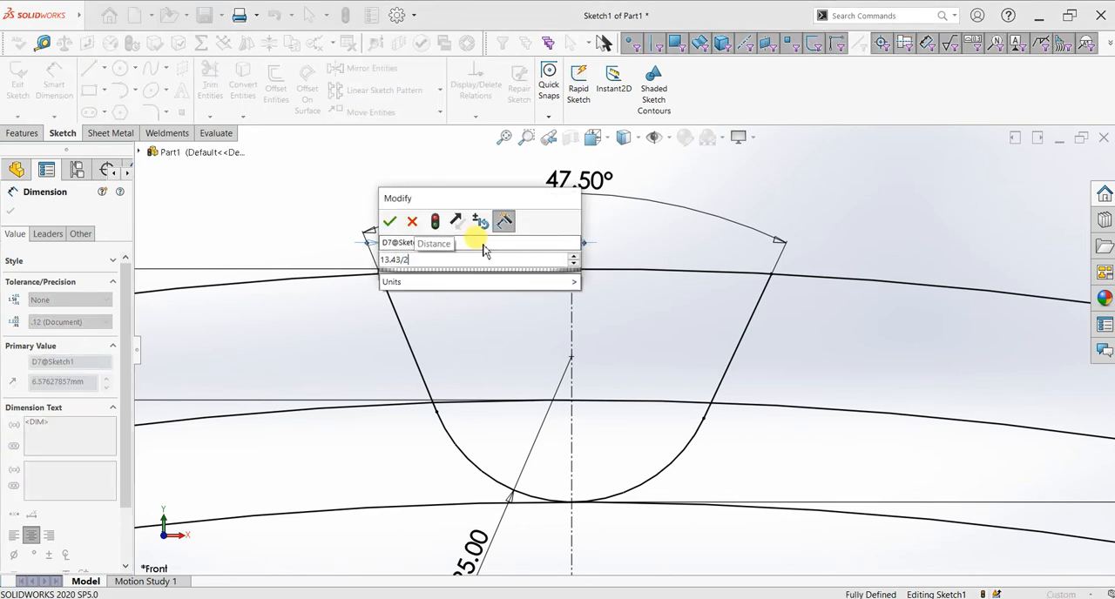
key(Return)
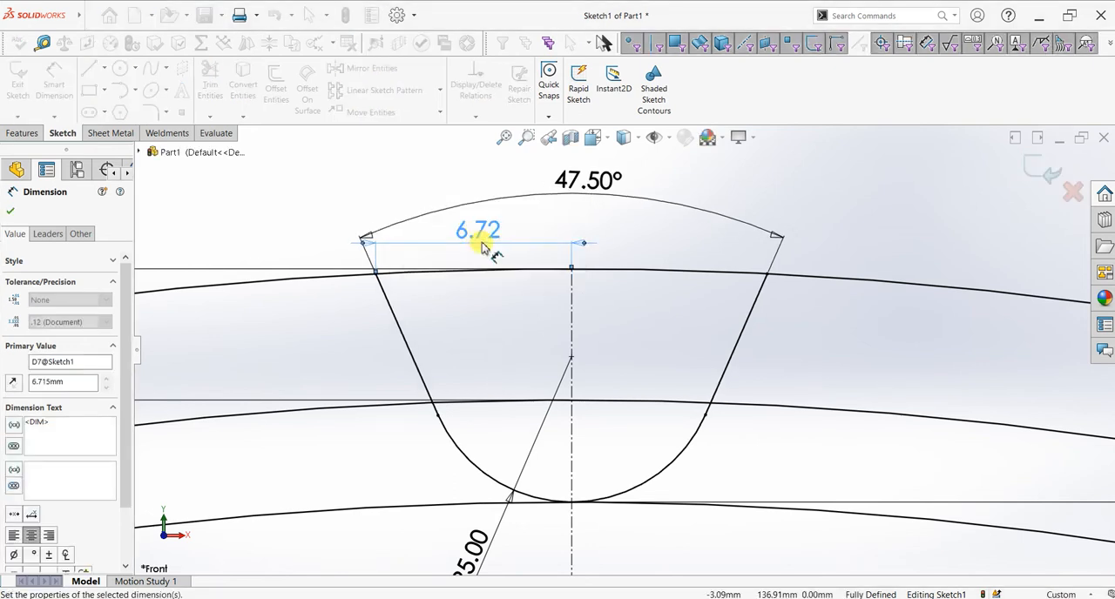
click(11, 212)
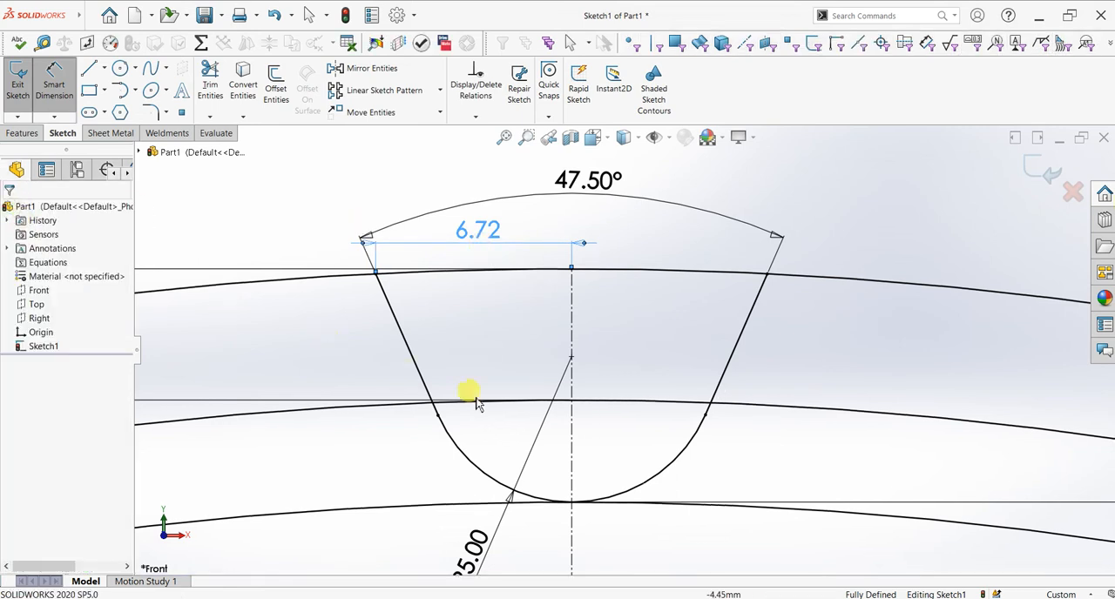
Step: Trim away the 256 mm circle on both sides of the tooth gap
scroll(612, 440, up, 2)
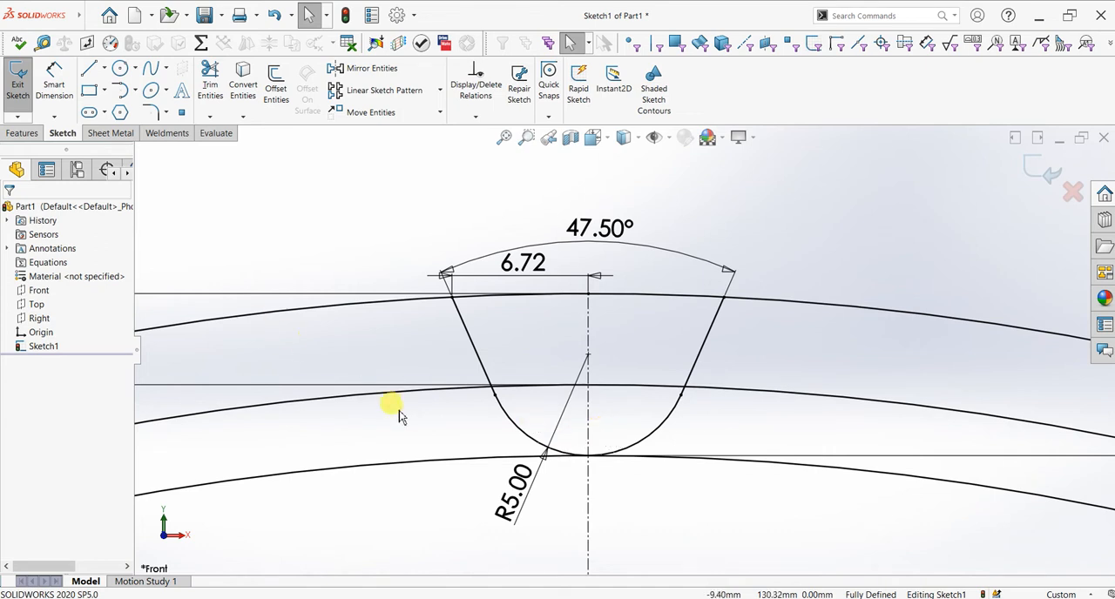
scroll(383, 383, up, 2)
scroll(187, 145, up, 2)
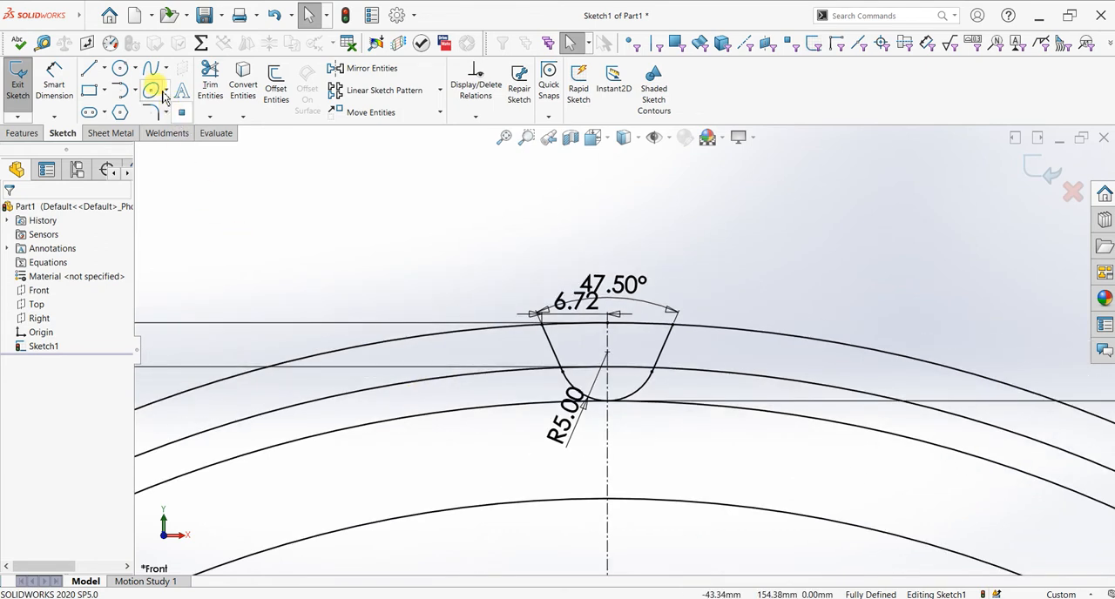
click(211, 87)
drag(461, 441, 456, 413)
drag(764, 441, 809, 415)
Step: Trim away the 263 mm and 272 mm circles outside the tooth gap on both sides
scroll(837, 412, up, 10)
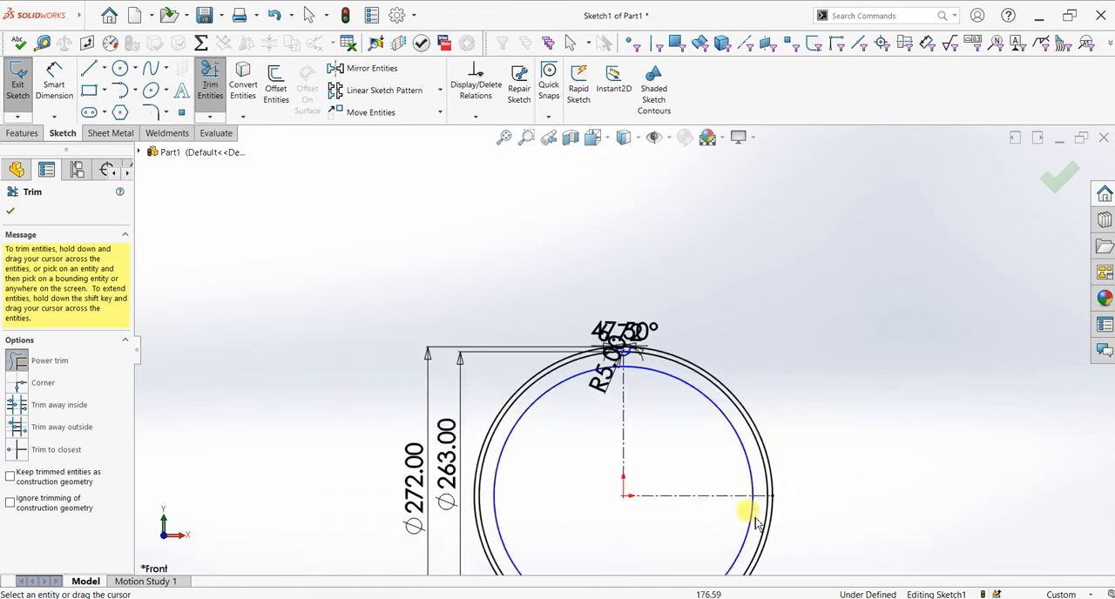
scroll(559, 330, down, 10)
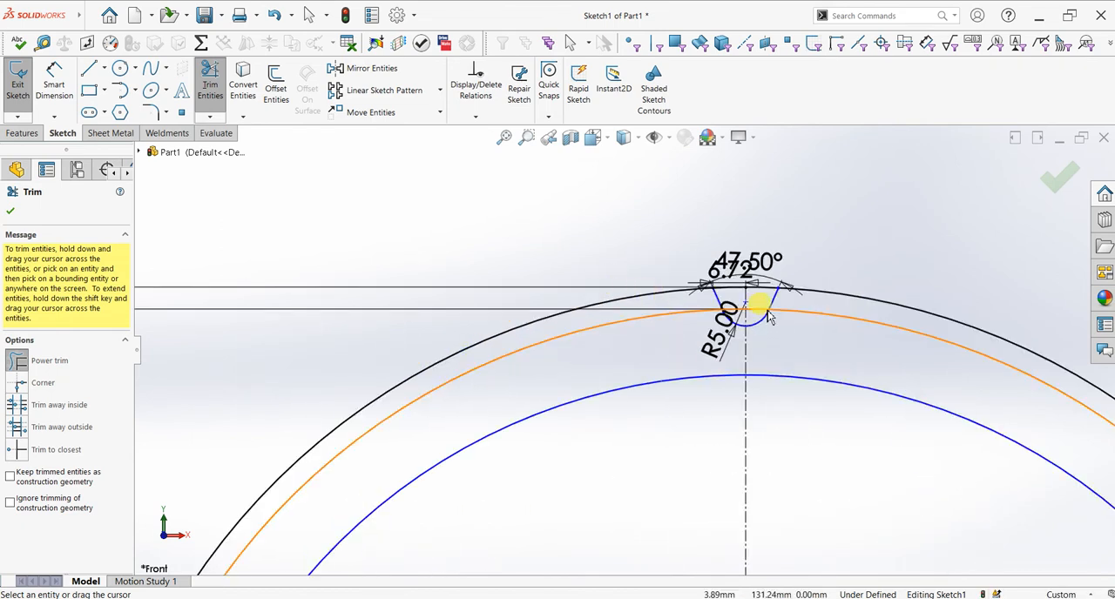
scroll(622, 357, up, 3)
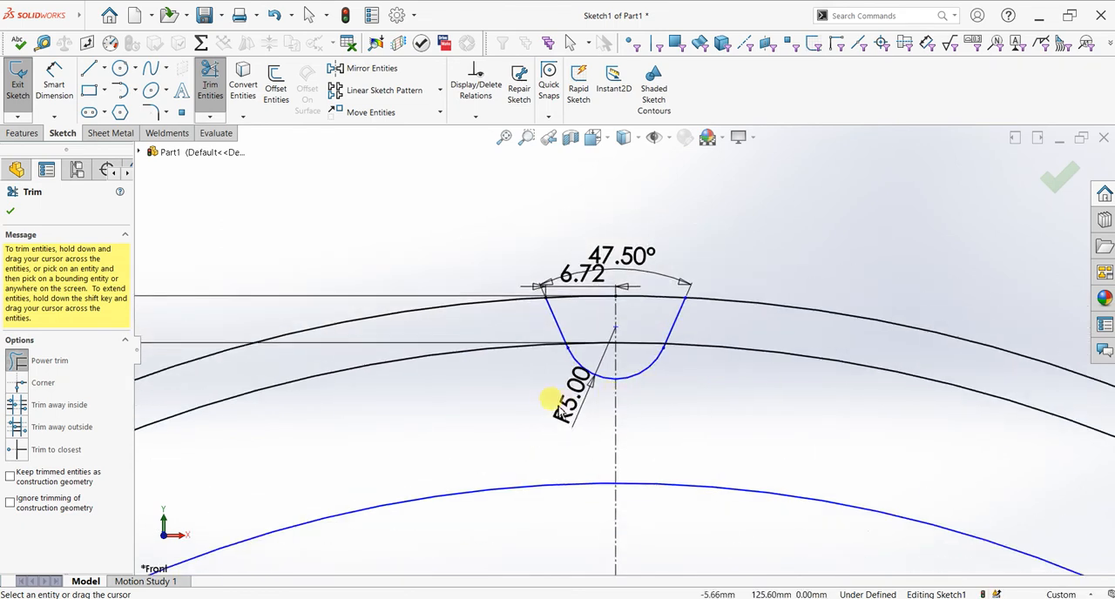
drag(502, 430, 456, 302)
drag(800, 417, 809, 298)
Step: Trim the remaining 263 mm and 272 mm circle segments between the flanks, leaving only the U-shaped gap profile
scroll(796, 464, up, 8)
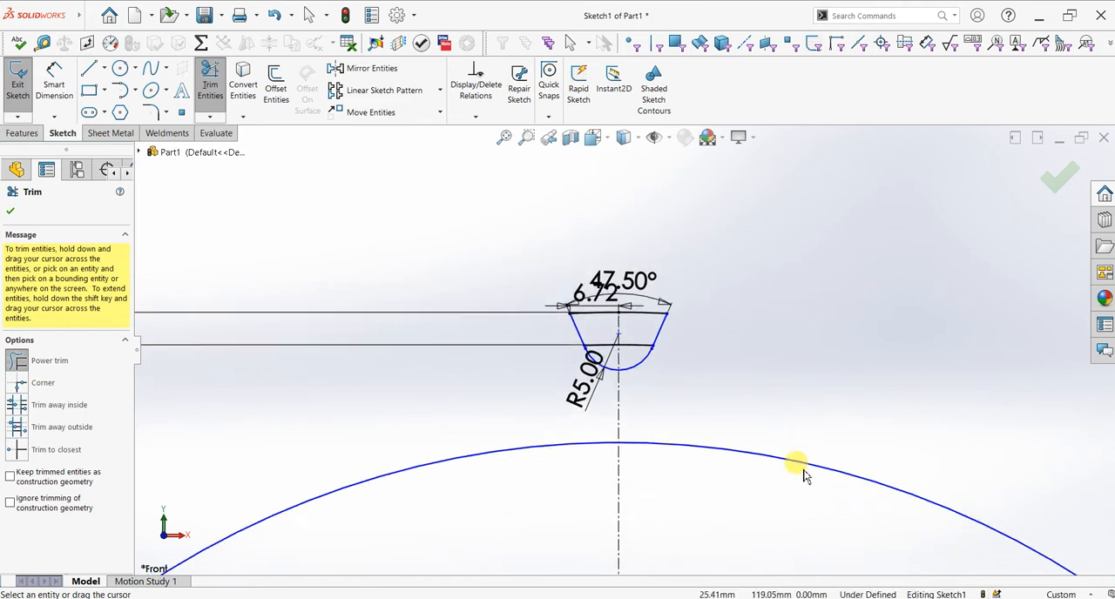
scroll(641, 465, up, 2)
scroll(691, 326, down, 6)
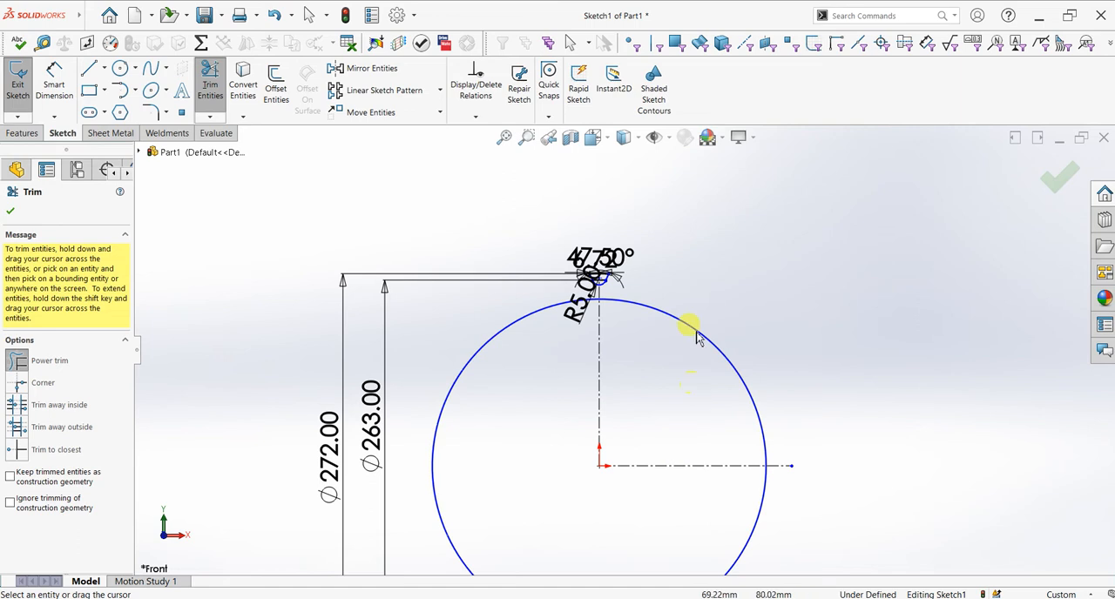
scroll(548, 280, down, 6)
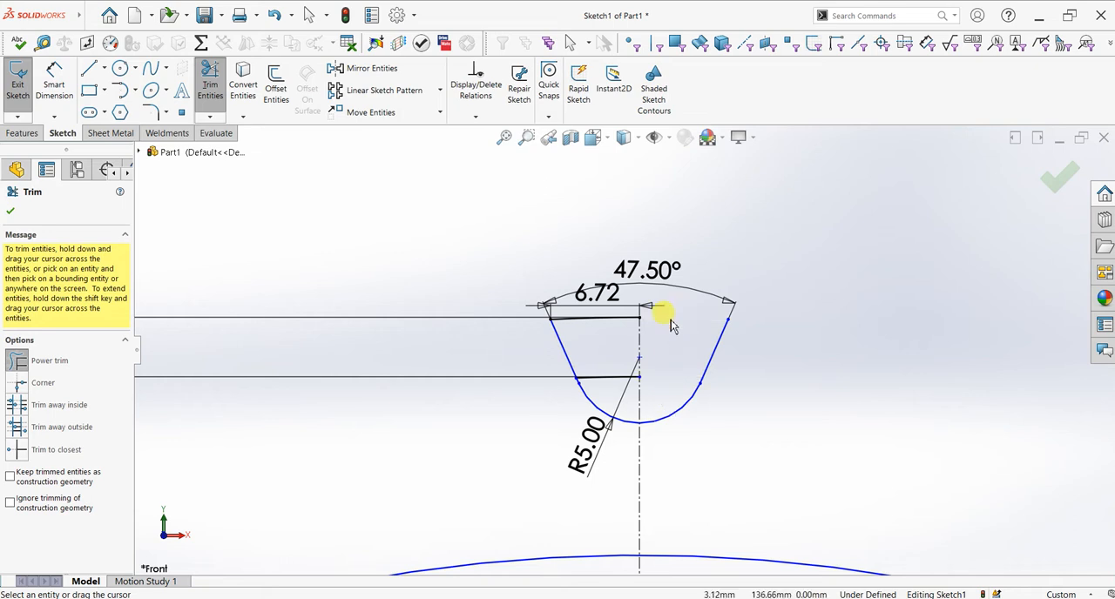
drag(608, 385, 593, 321)
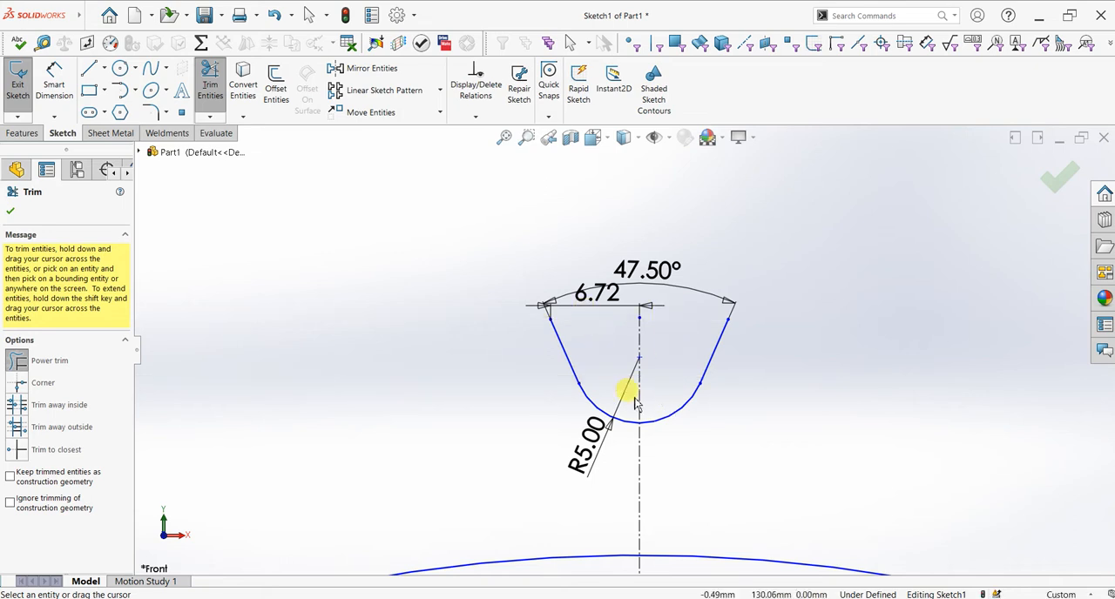
click(11, 210)
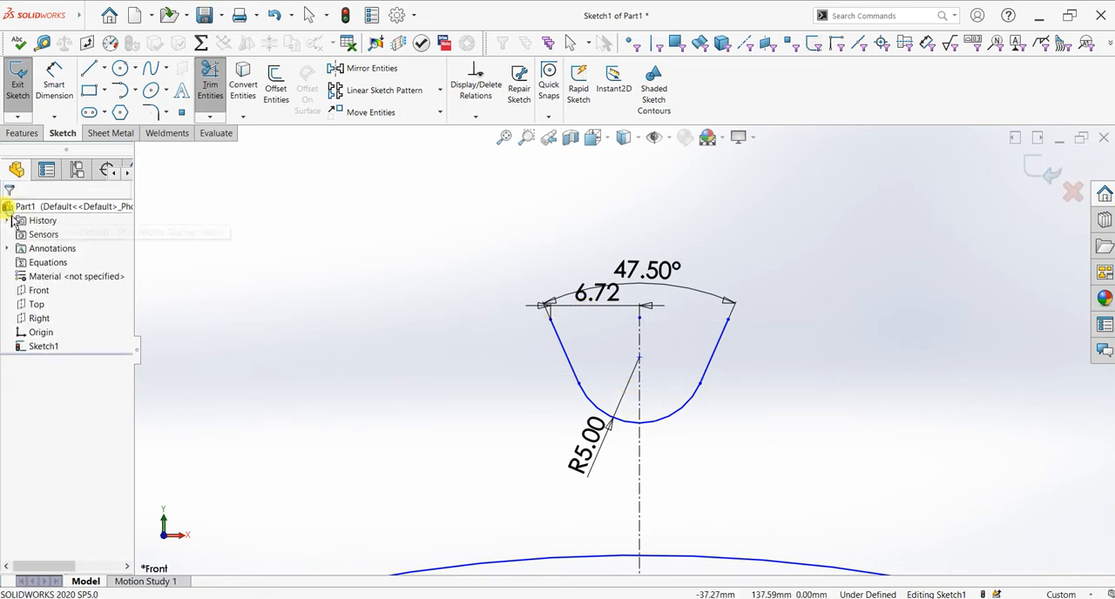
Step: Set up a circular sketch pattern around the origin with both flank lines and the bottom arc as entities
click(439, 91)
click(405, 126)
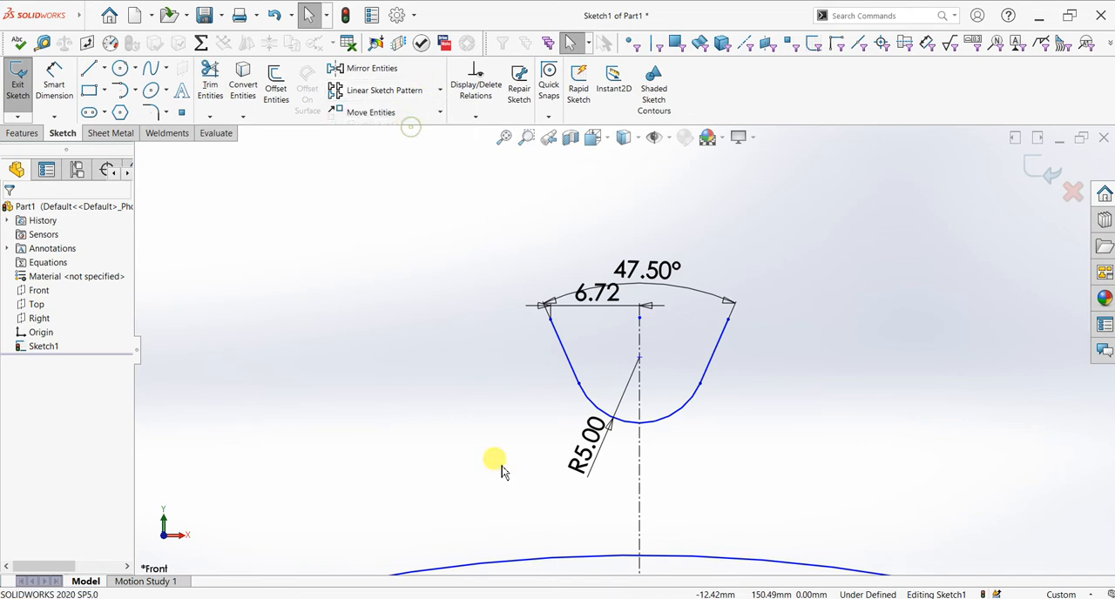
scroll(600, 532, up, 8)
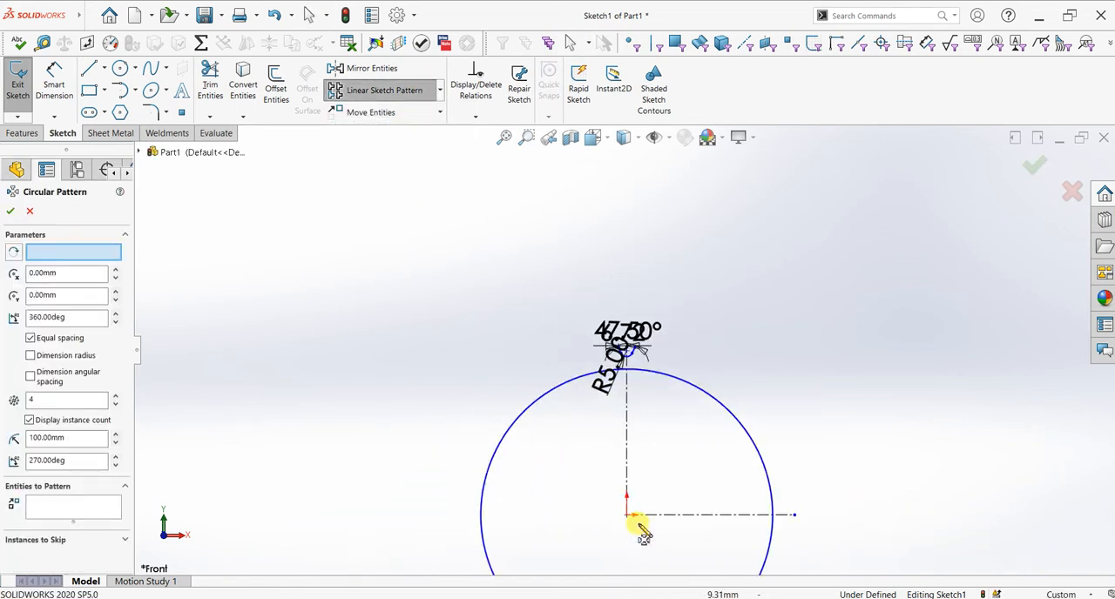
click(74, 507)
scroll(857, 321, down, 5)
scroll(236, 464, down, 3)
scroll(409, 451, up, 6)
scroll(373, 454, down, 4)
scroll(520, 405, down, 4)
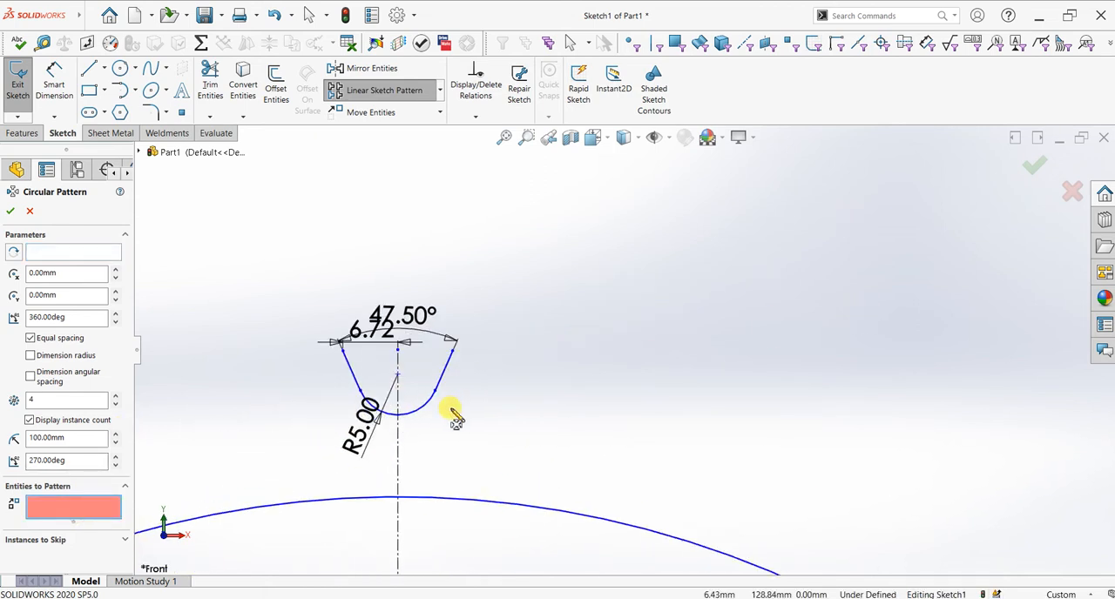
click(468, 347)
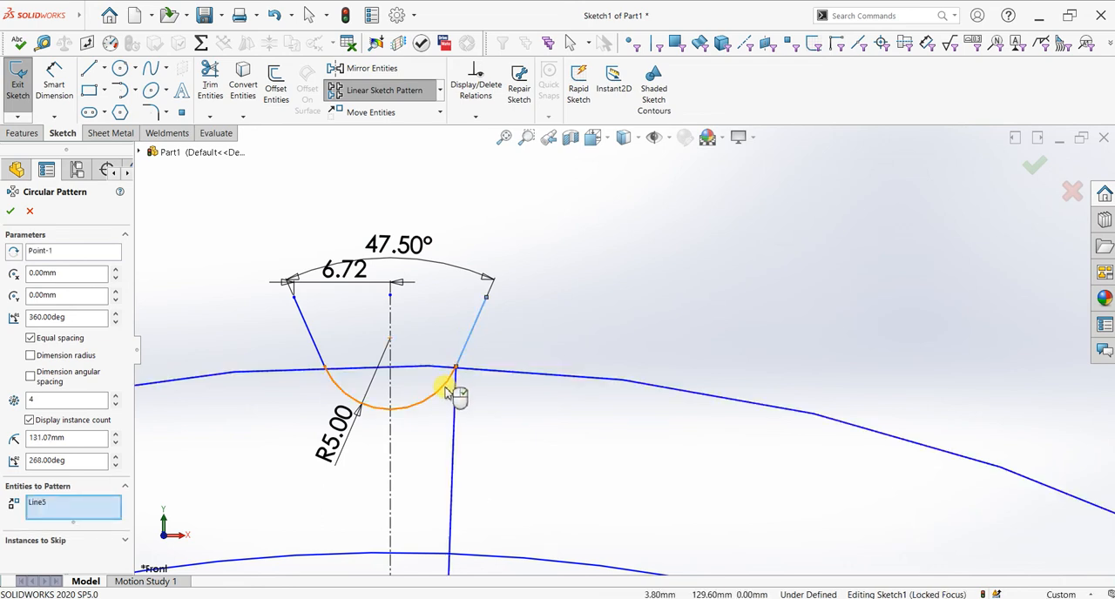
click(445, 390)
click(323, 360)
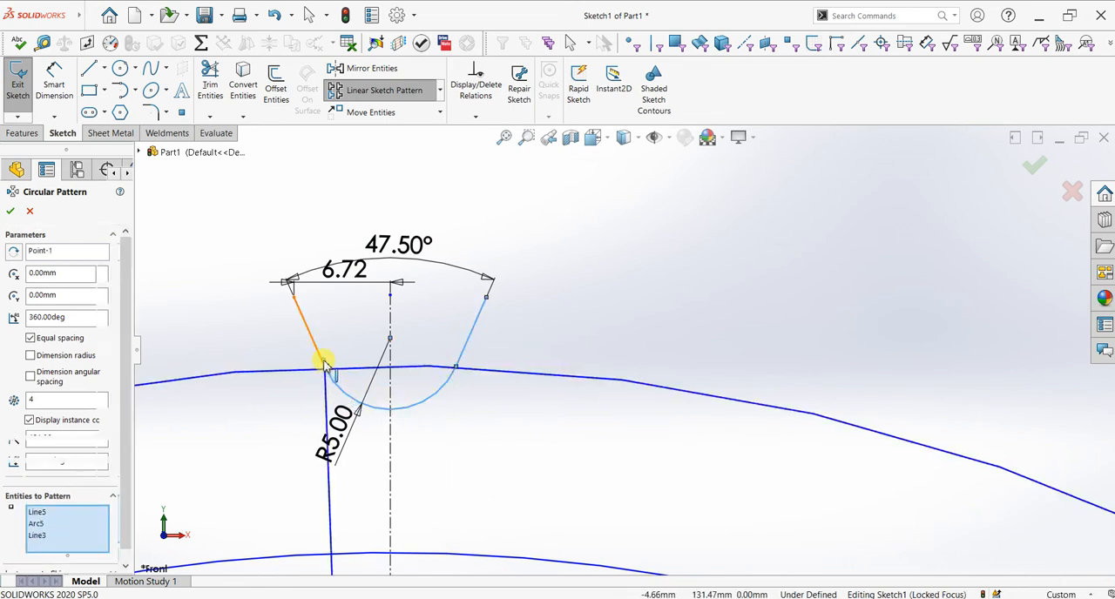
Step: Set the tooth gap pattern to 60 equally spaced instances over 360° and create it
scroll(572, 467, up, 6)
scroll(666, 482, up, 3)
scroll(649, 477, down, 2)
scroll(566, 431, down, 4)
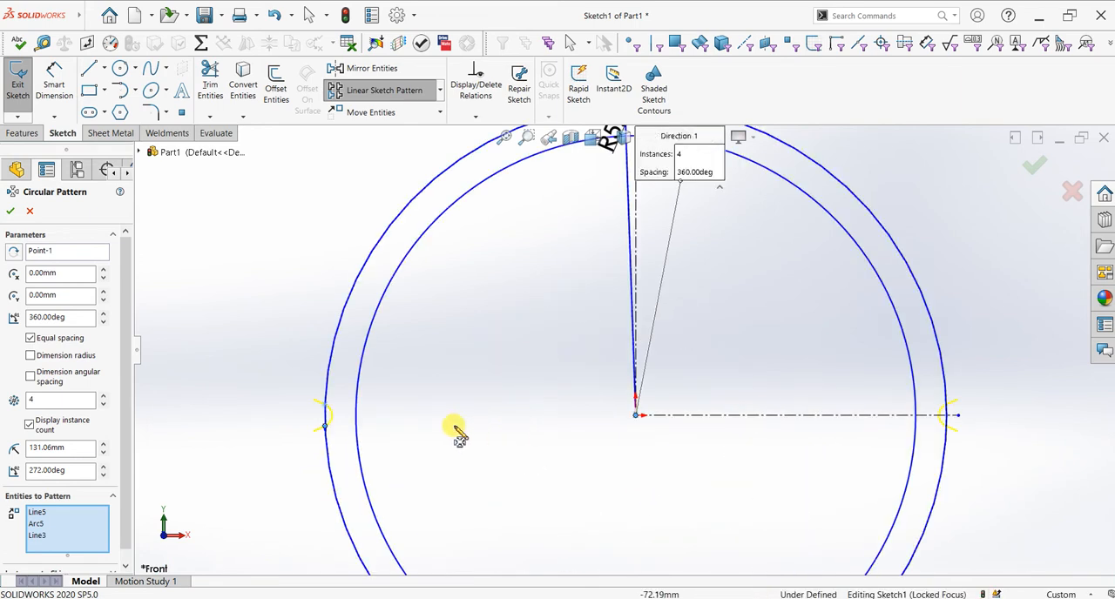
scroll(519, 338, down, 2)
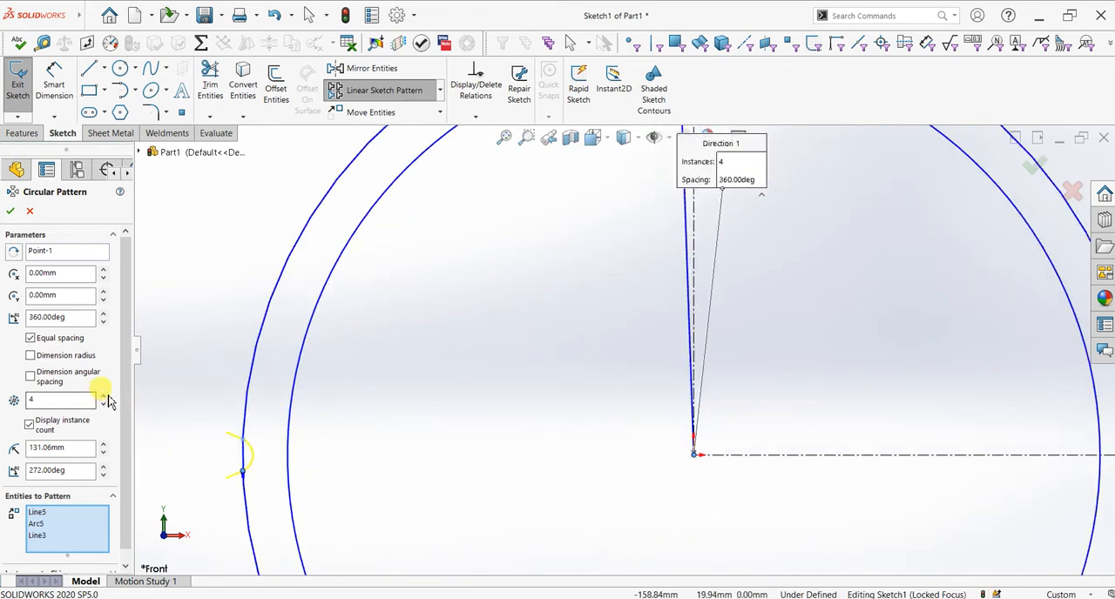
click(104, 395)
click(103, 396)
click(104, 395)
click(104, 395)
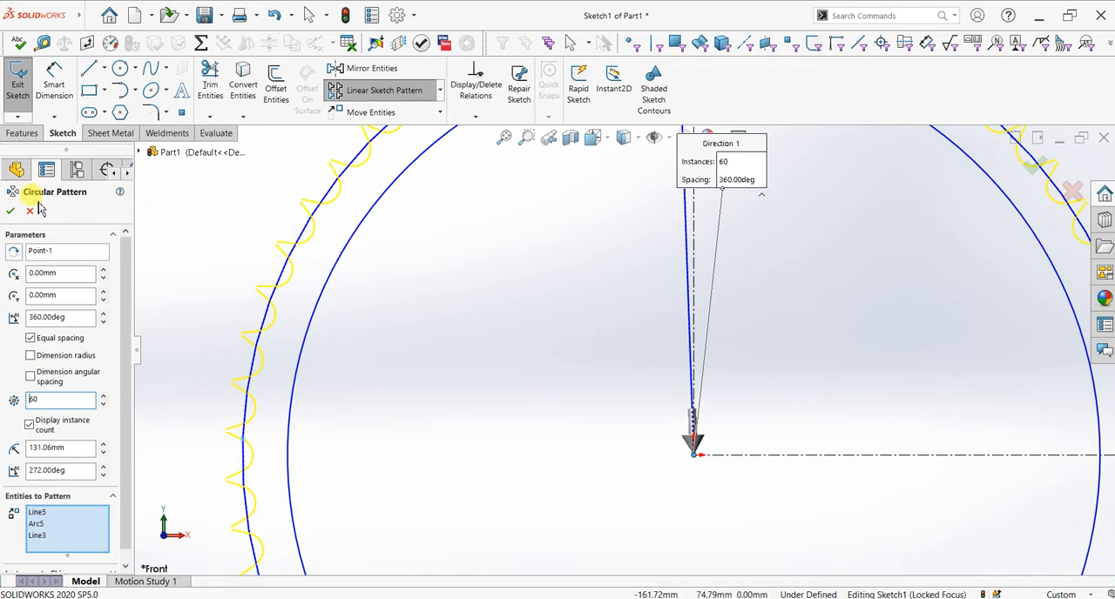
click(11, 211)
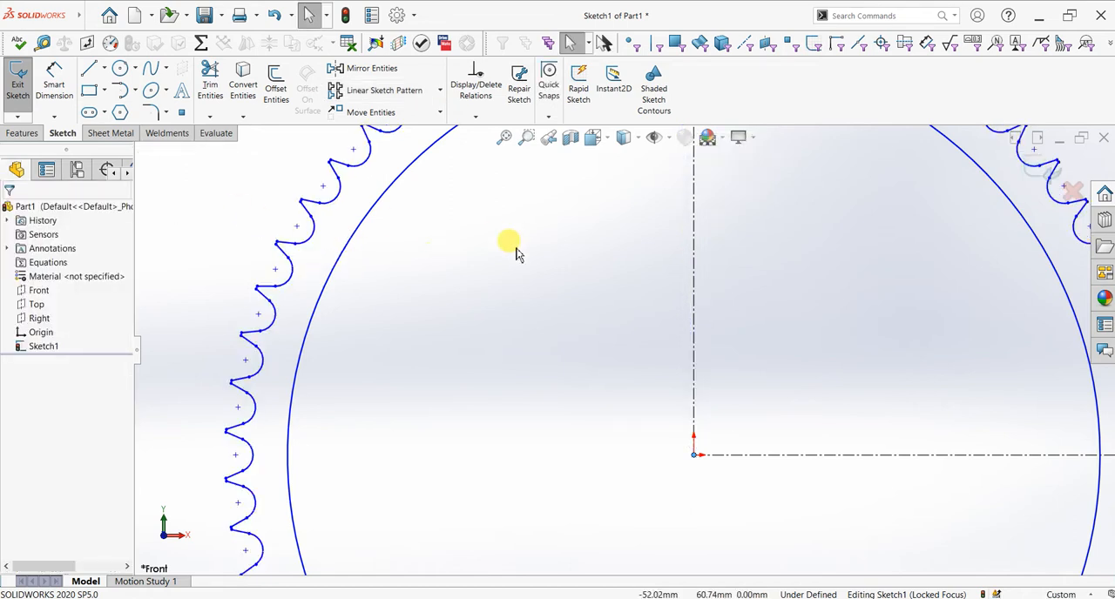
Step: Draw a tangent arc across the tooth tip, joining the original gap's left flank to the neighbouring gap's flank
key(f)
scroll(658, 213, down, 6)
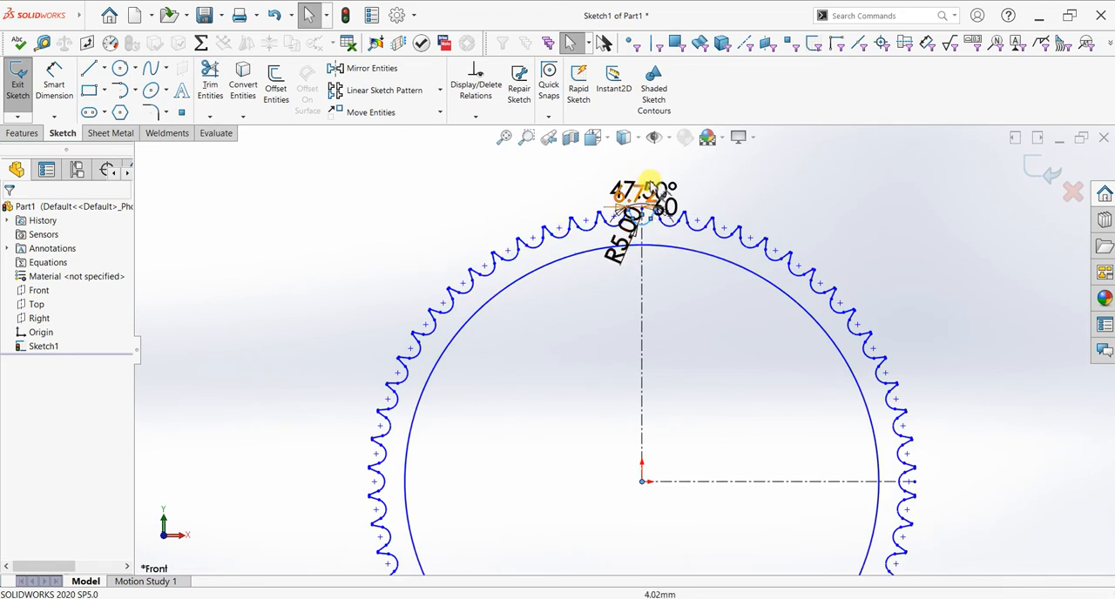
scroll(618, 244, down, 8)
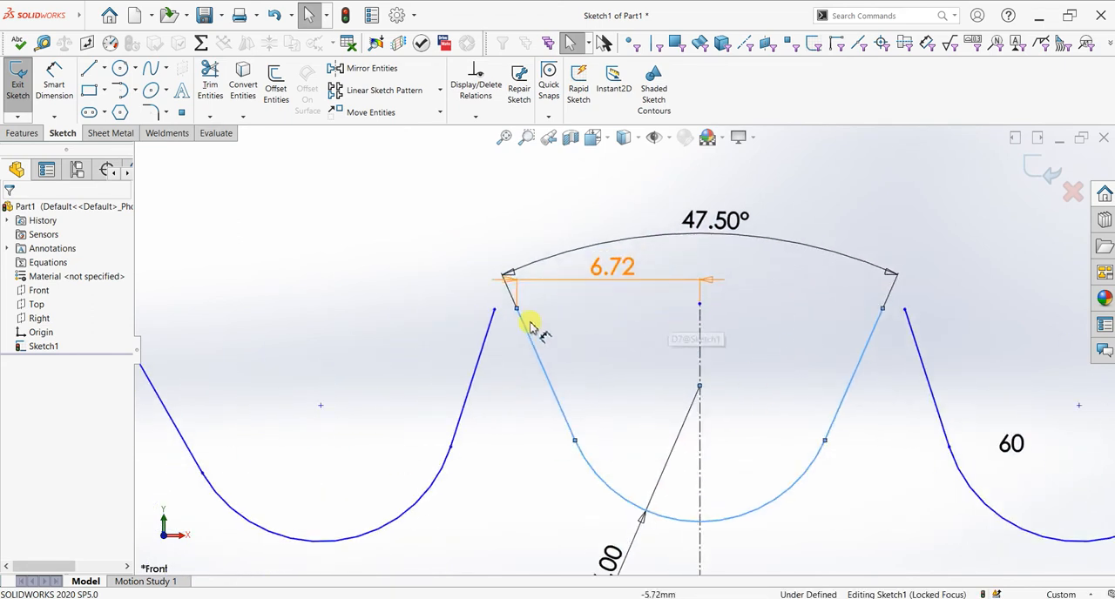
scroll(550, 328, down, 3)
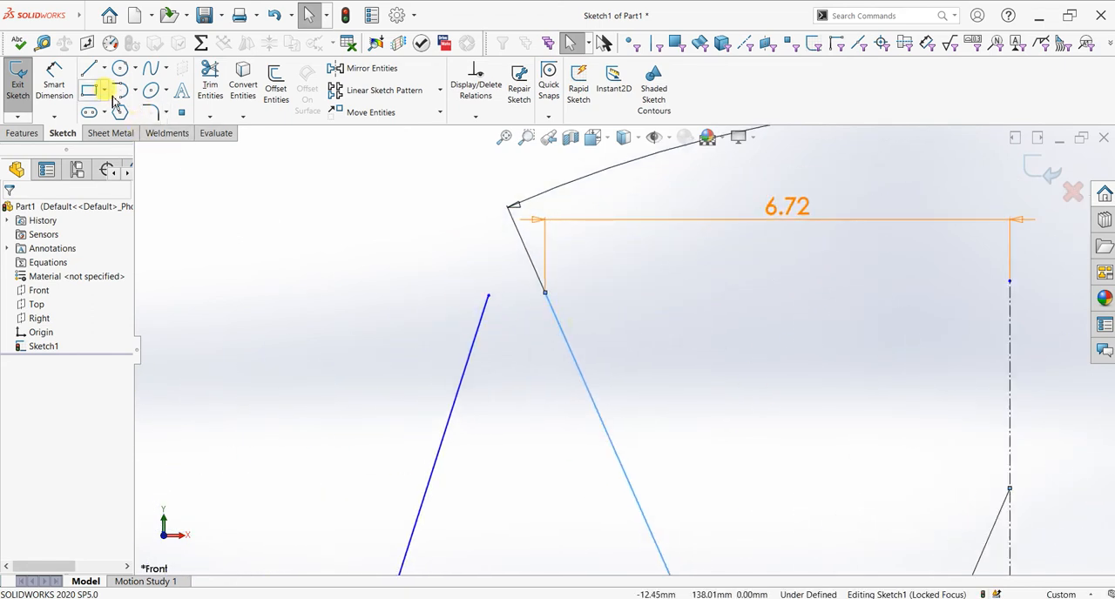
click(487, 297)
click(549, 299)
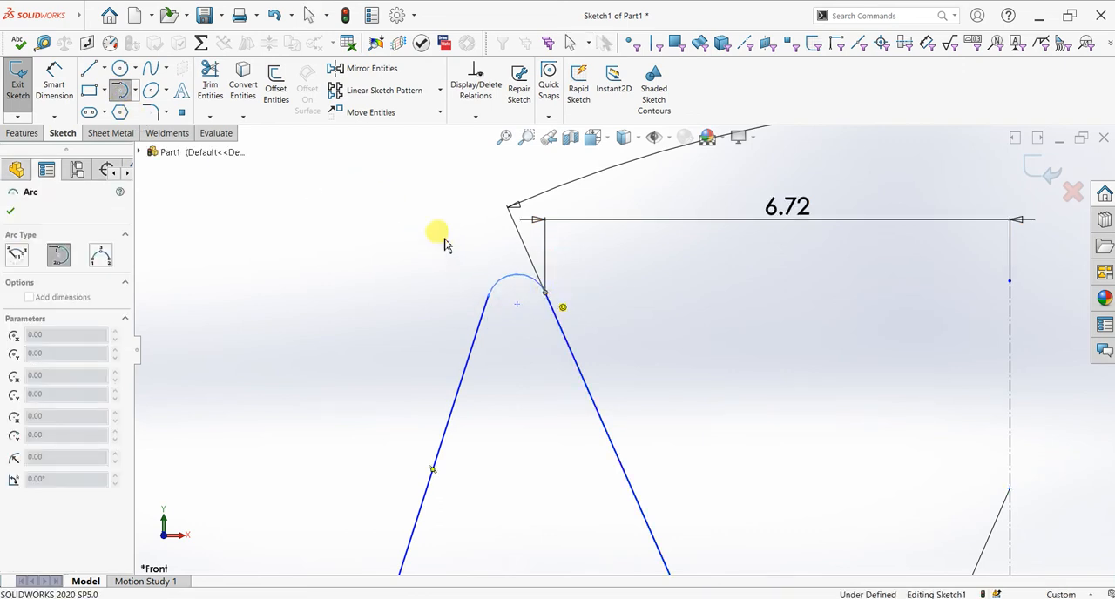
key(Escape)
Step: Set up a circular sketch pattern around the origin with the tooth tip arc as its only entity
scroll(512, 305, up, 2)
scroll(512, 305, up, 5)
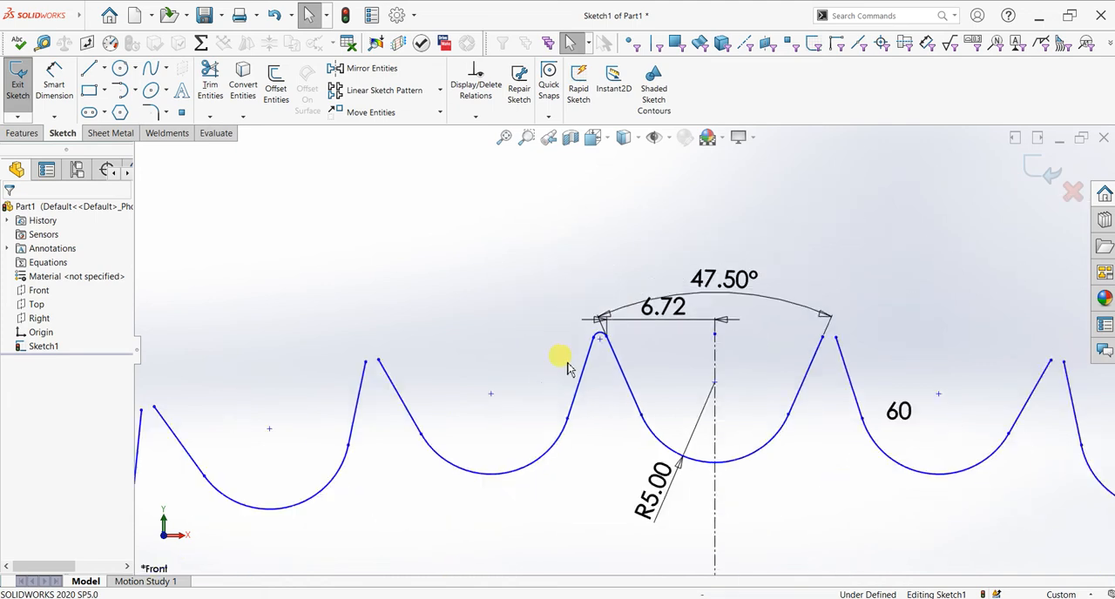
scroll(670, 396, down, 4)
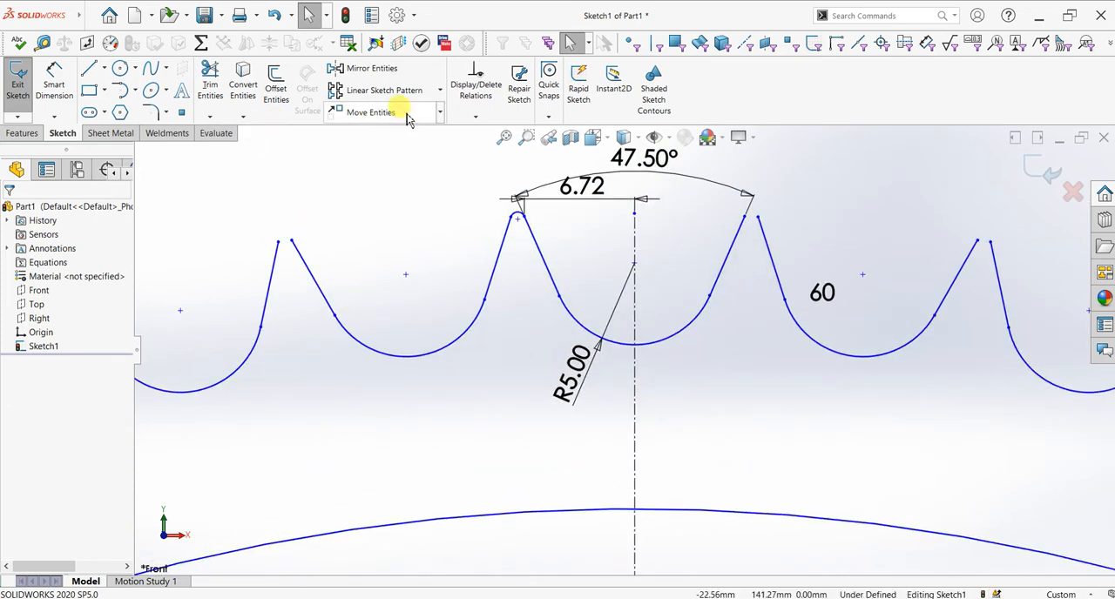
click(441, 90)
click(410, 123)
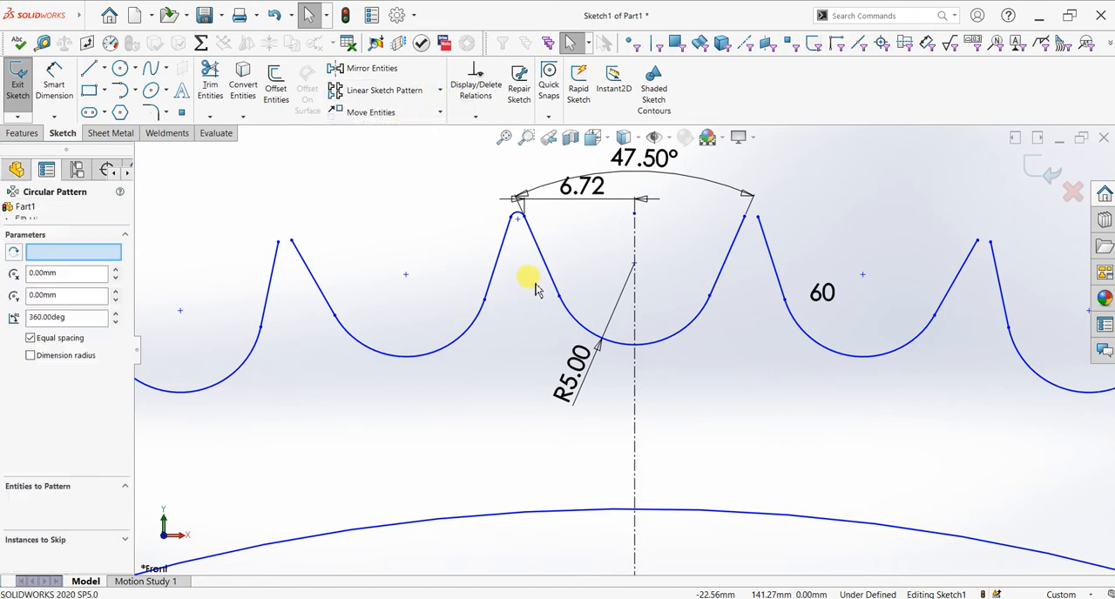
scroll(628, 381, up, 2)
scroll(629, 381, up, 6)
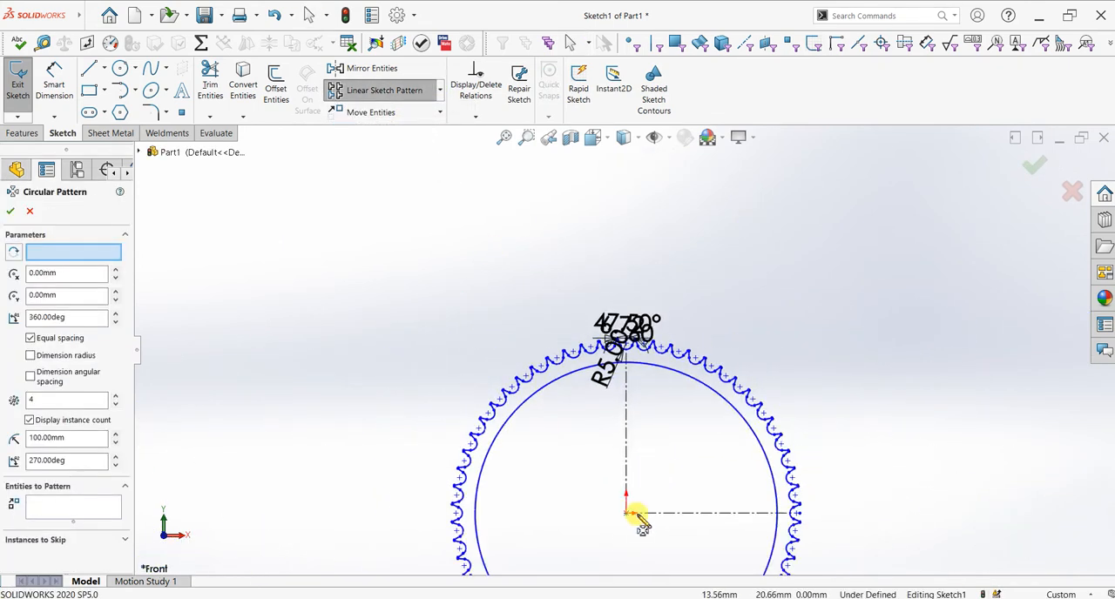
click(77, 507)
scroll(575, 322, down, 3)
scroll(683, 355, down, 8)
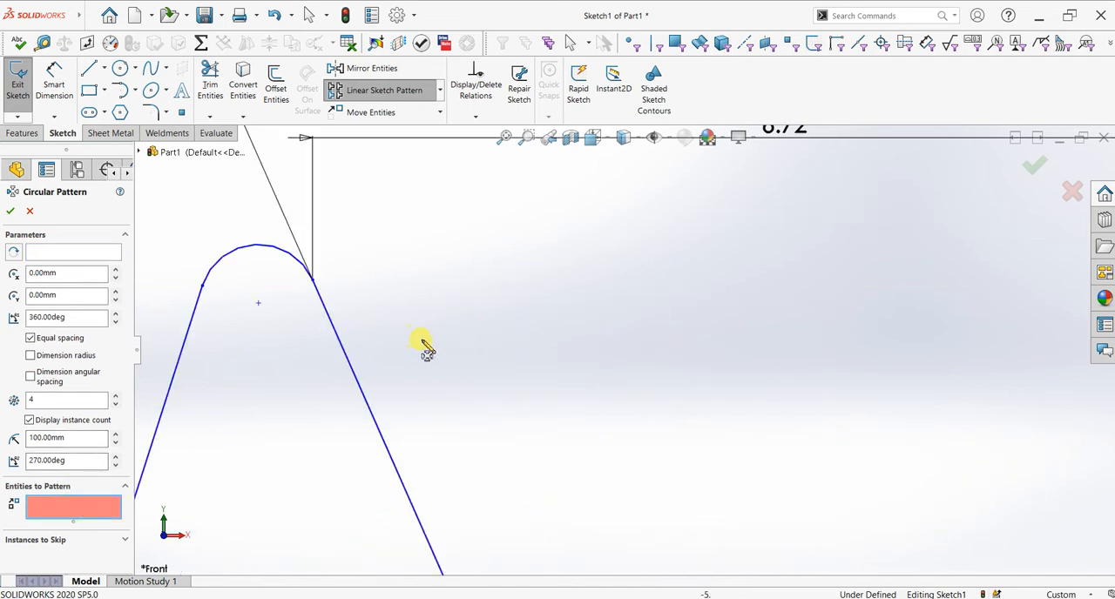
click(275, 255)
scroll(679, 392, up, 4)
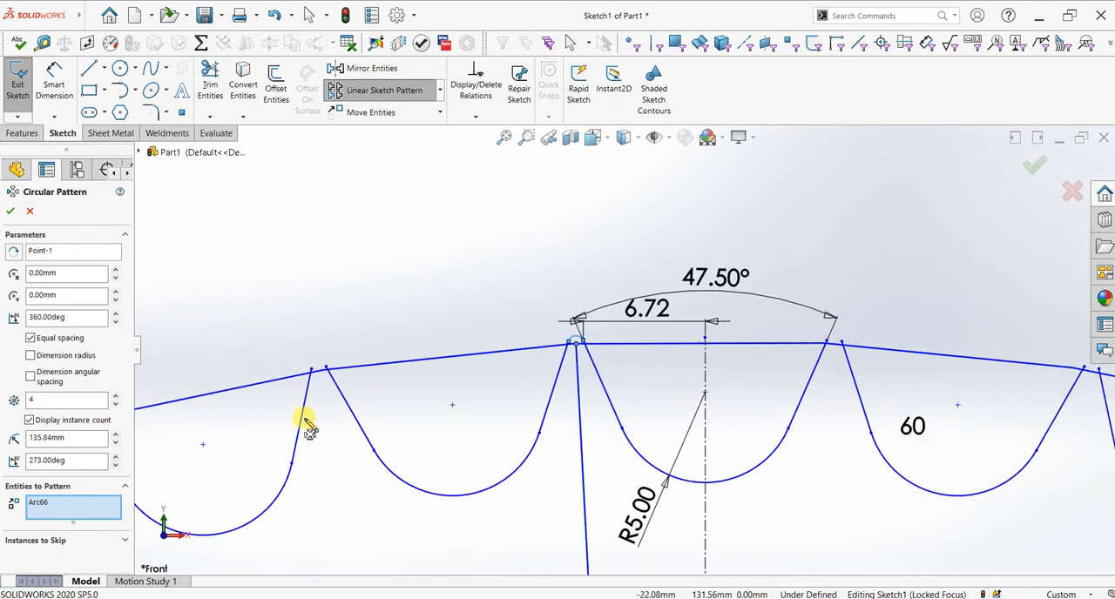
Step: Set the tip arc pattern to 60 equally spaced instances over 360° and create it
double_click(65, 398)
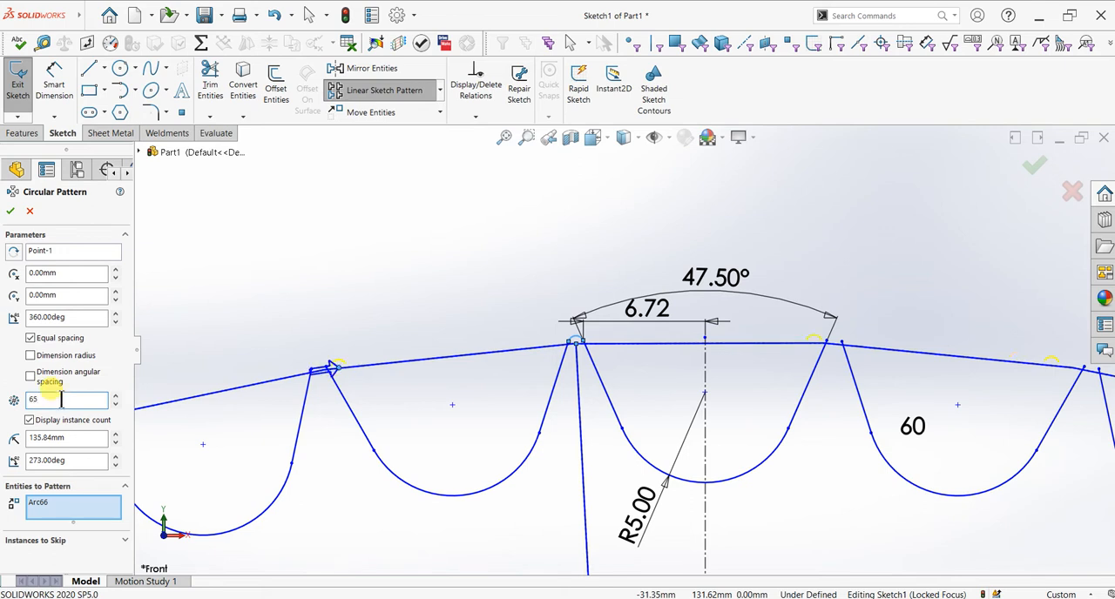
click(115, 404)
click(116, 405)
scroll(357, 348, down, 5)
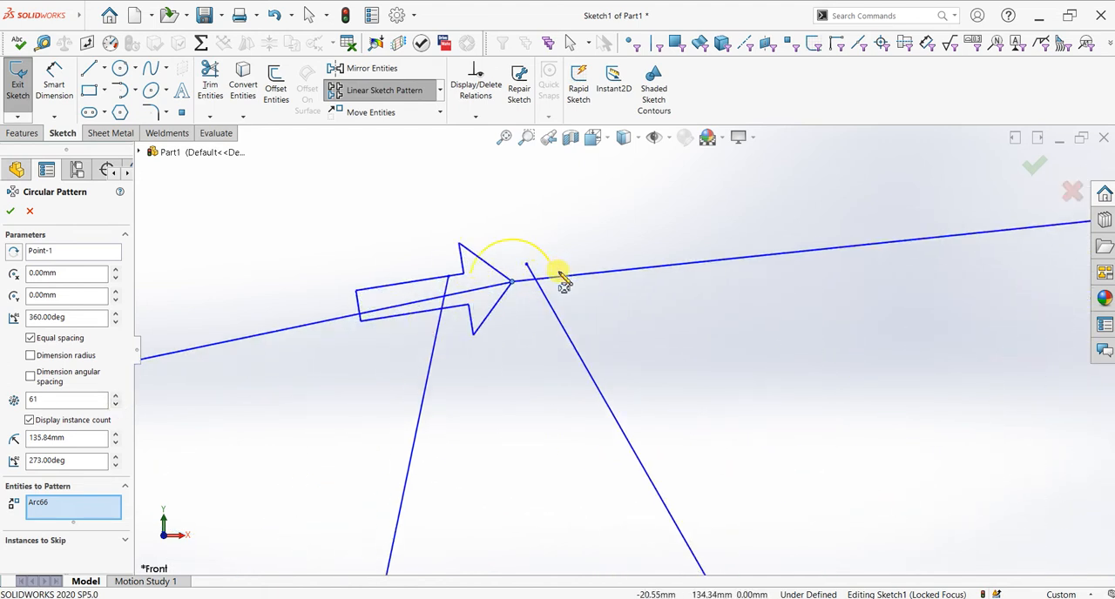
scroll(565, 286, down, 2)
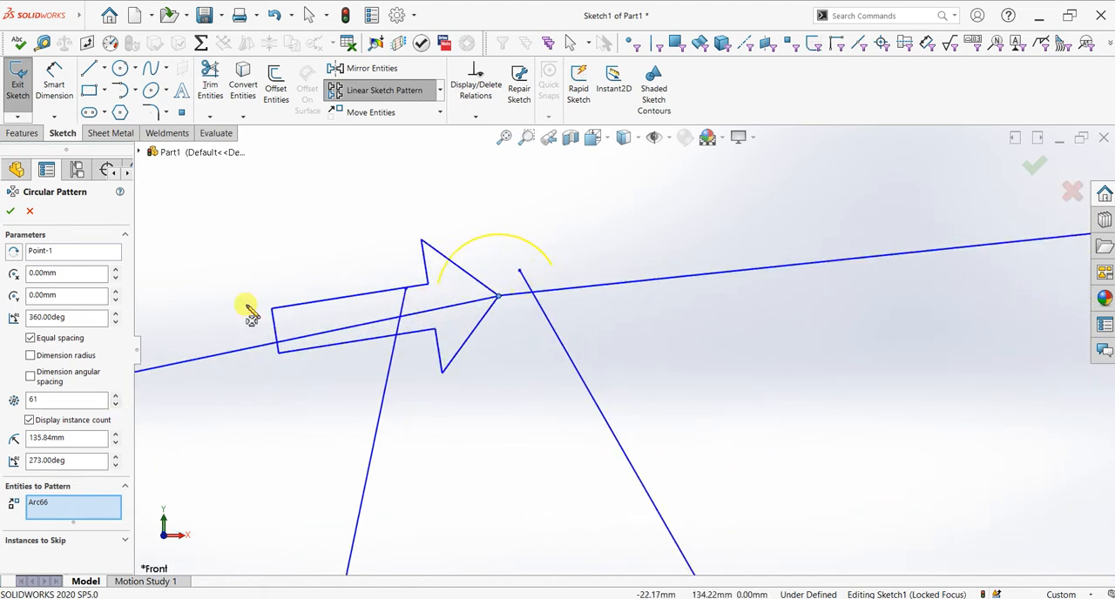
click(116, 405)
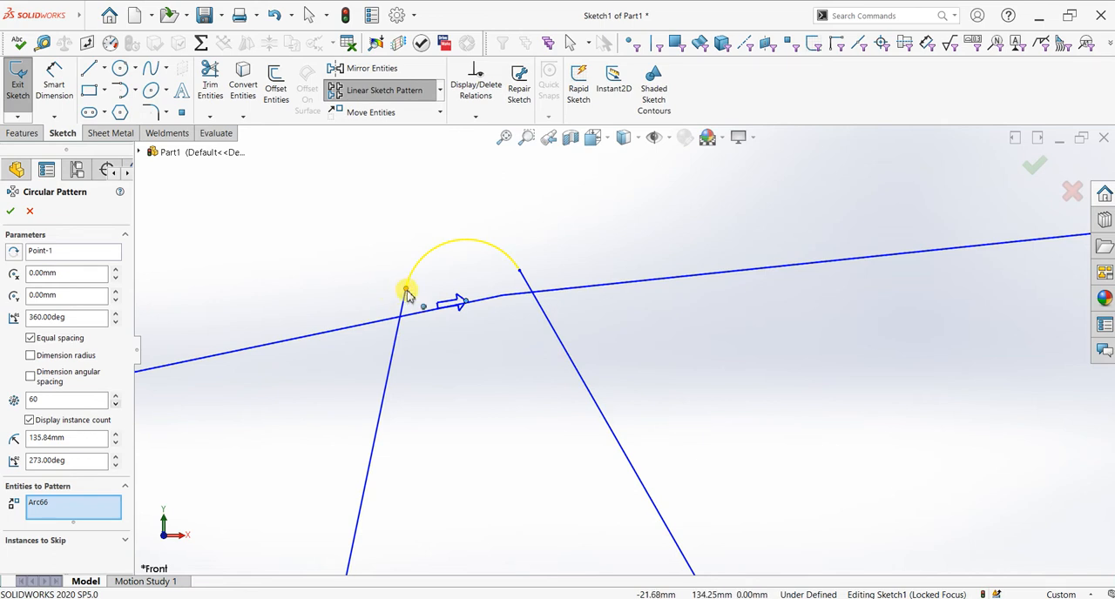
click(11, 210)
Step: Move the 47.50° angle, 6.72 distance, R5.00 radius and both instance count labels clear of the tooth profile
scroll(801, 457, up, 5)
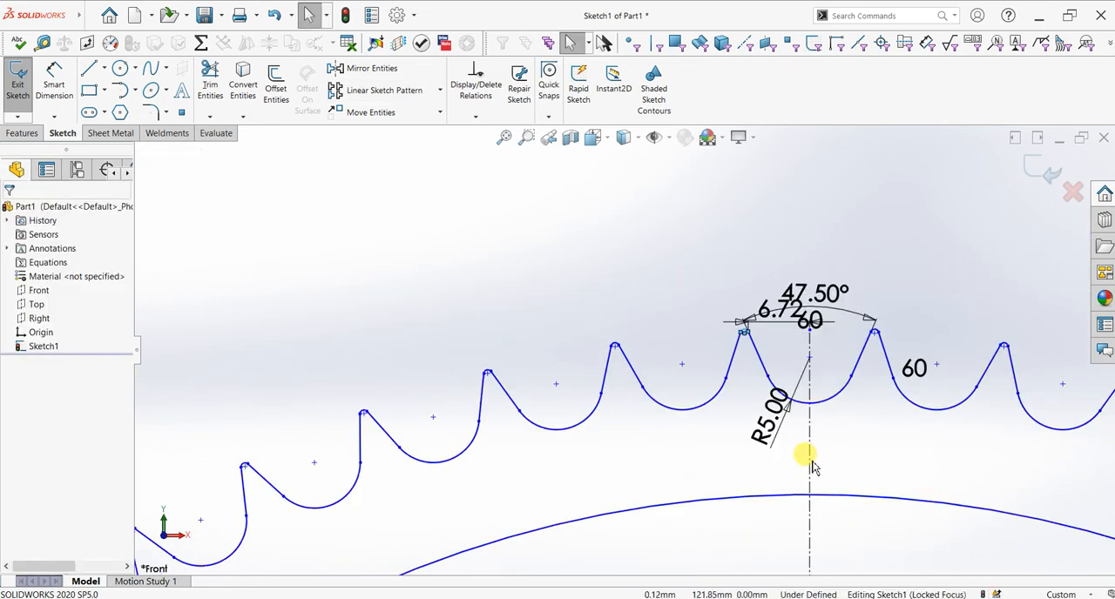
drag(778, 323, 794, 261)
drag(754, 316, 686, 183)
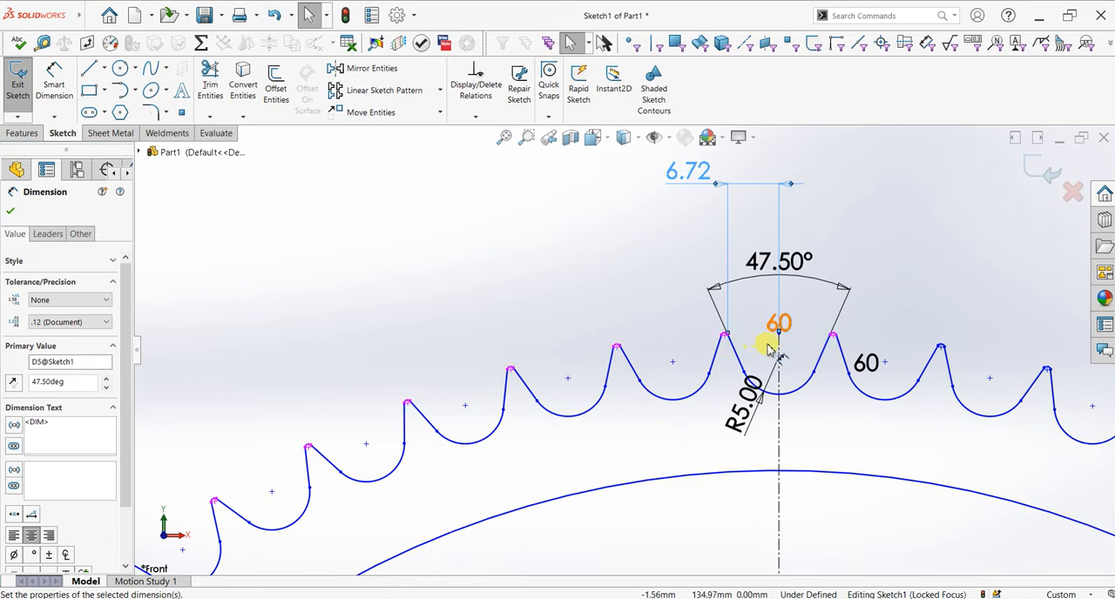
mouse_move(779, 324)
mouse_down()
mouse_move(819, 321)
mouse_move(921, 263)
mouse_up()
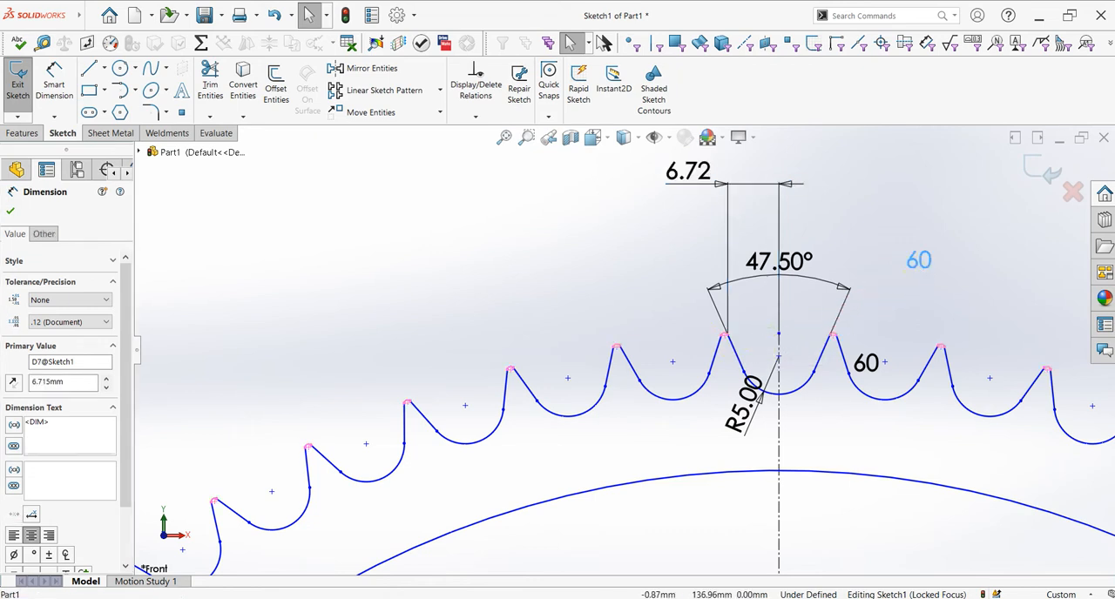
drag(876, 370, 997, 281)
drag(753, 418, 515, 266)
scroll(783, 440, up, 13)
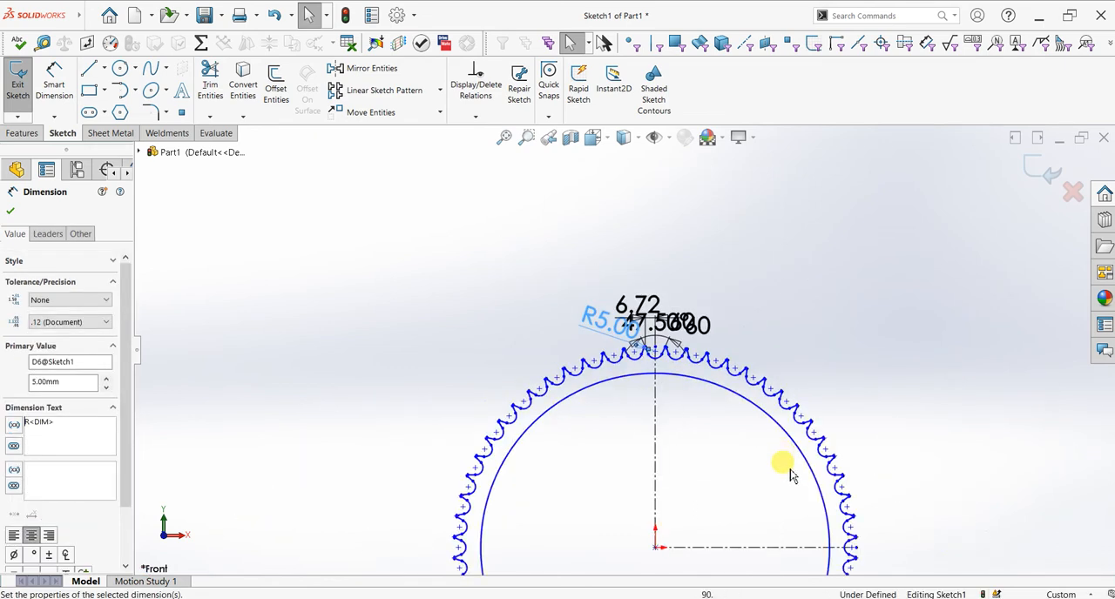
Step: Sketch a vertical line about 62 mm down from the inner circle and a slanted line about 103 mm back up to it
scroll(682, 485, down, 3)
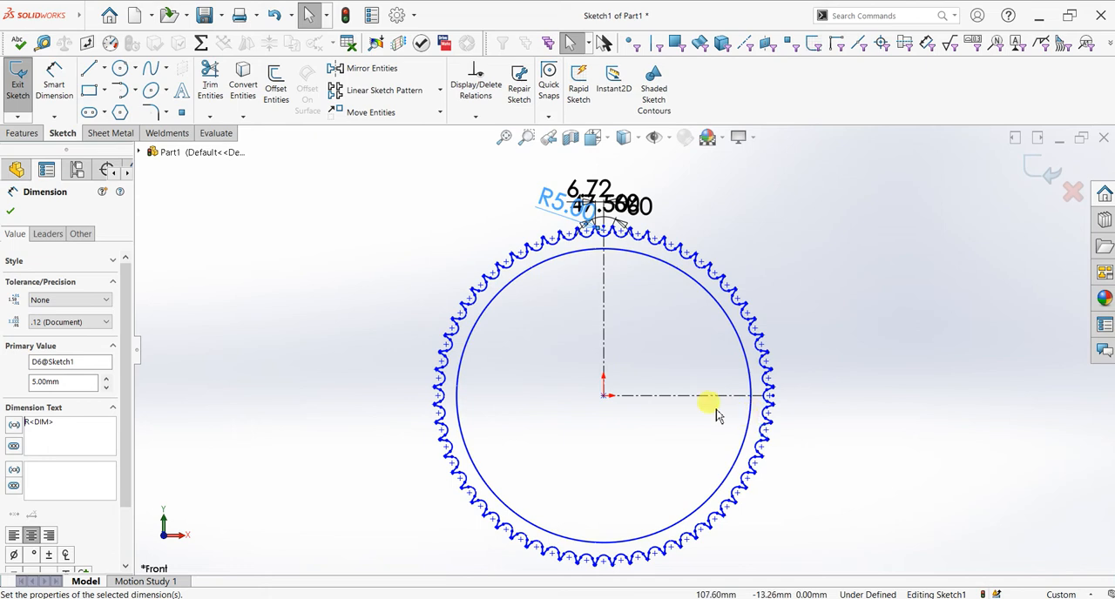
scroll(640, 341, down, 2)
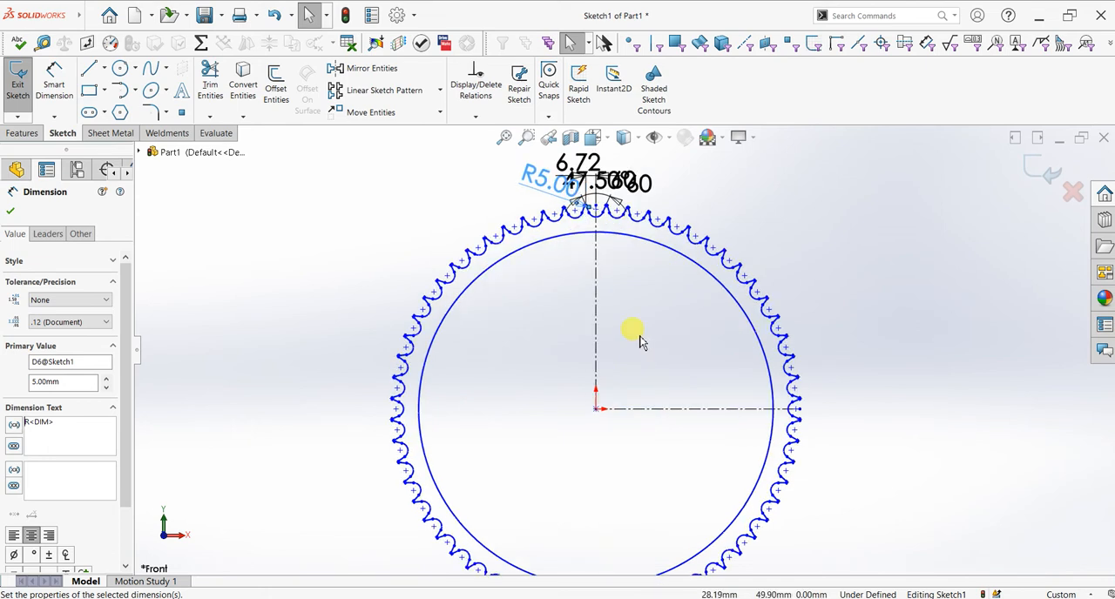
click(90, 71)
scroll(570, 278, down, 2)
scroll(571, 288, down, 2)
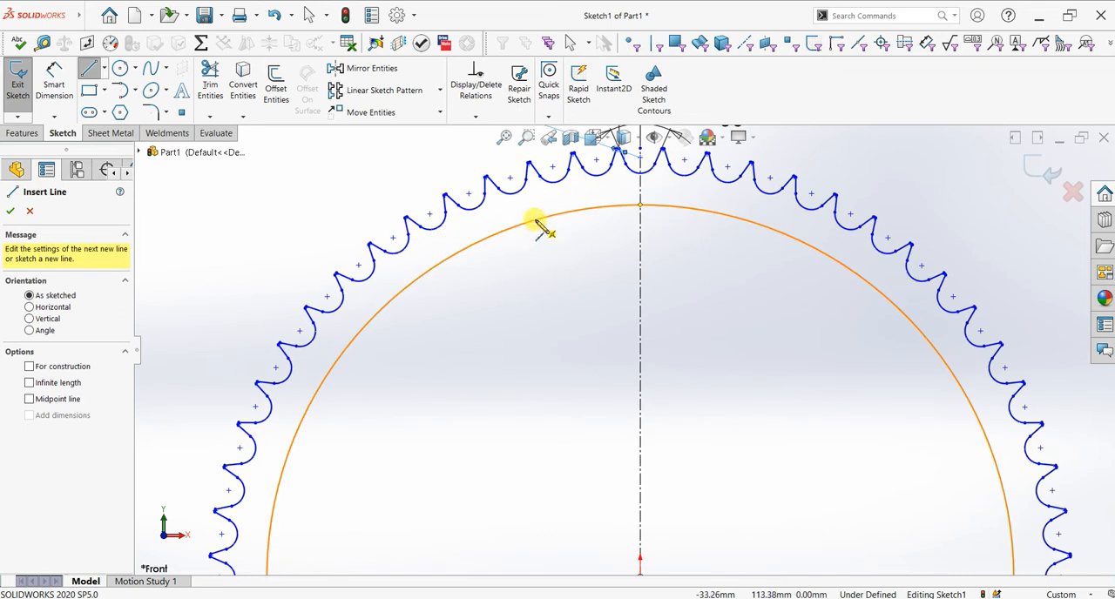
click(521, 226)
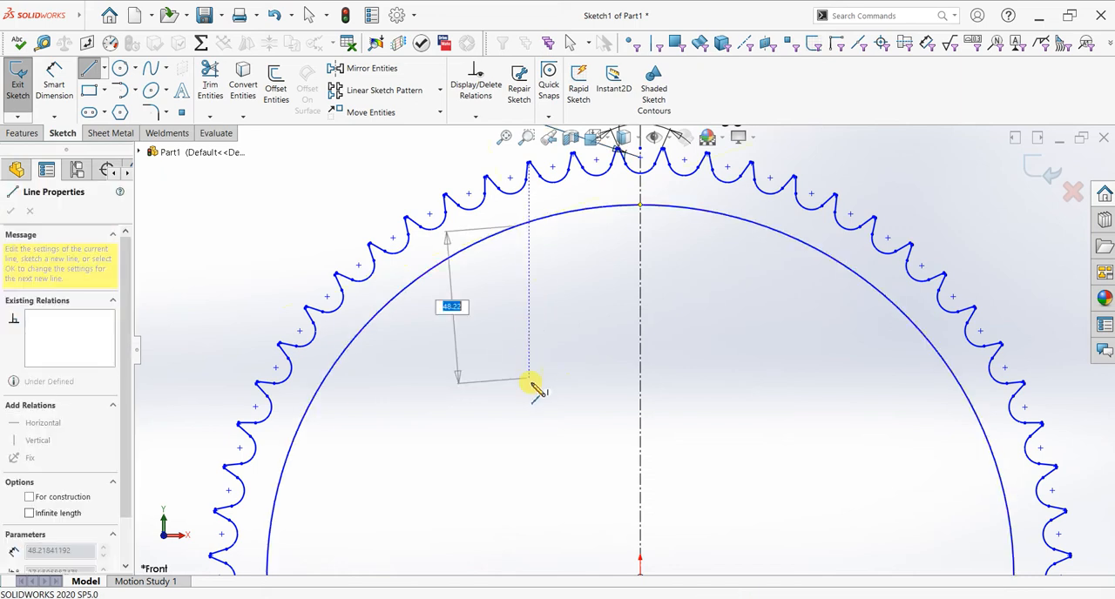
click(517, 424)
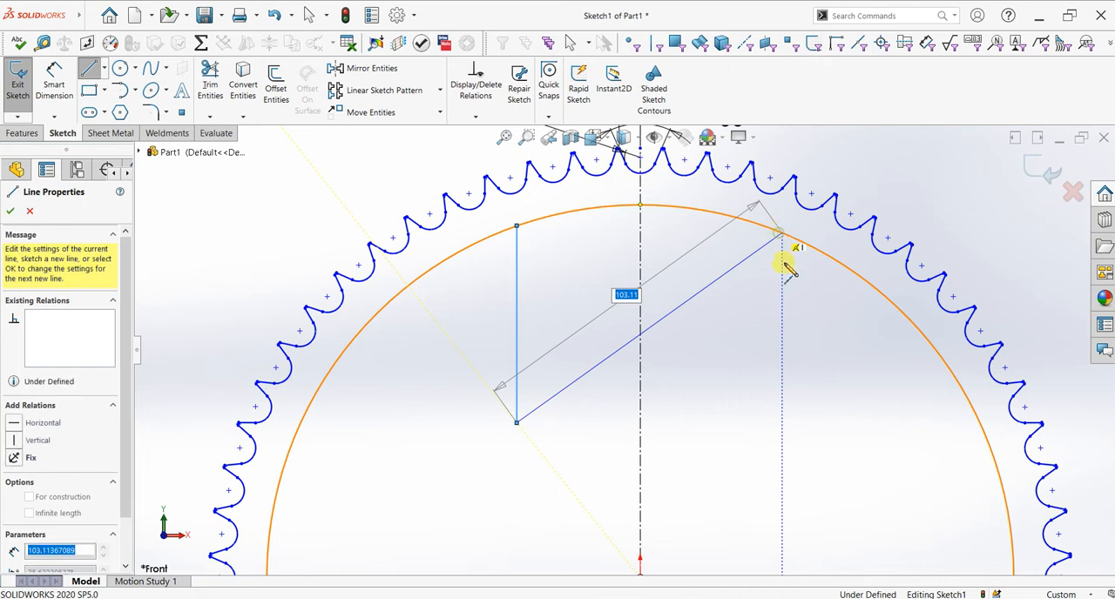
click(781, 236)
key(Escape)
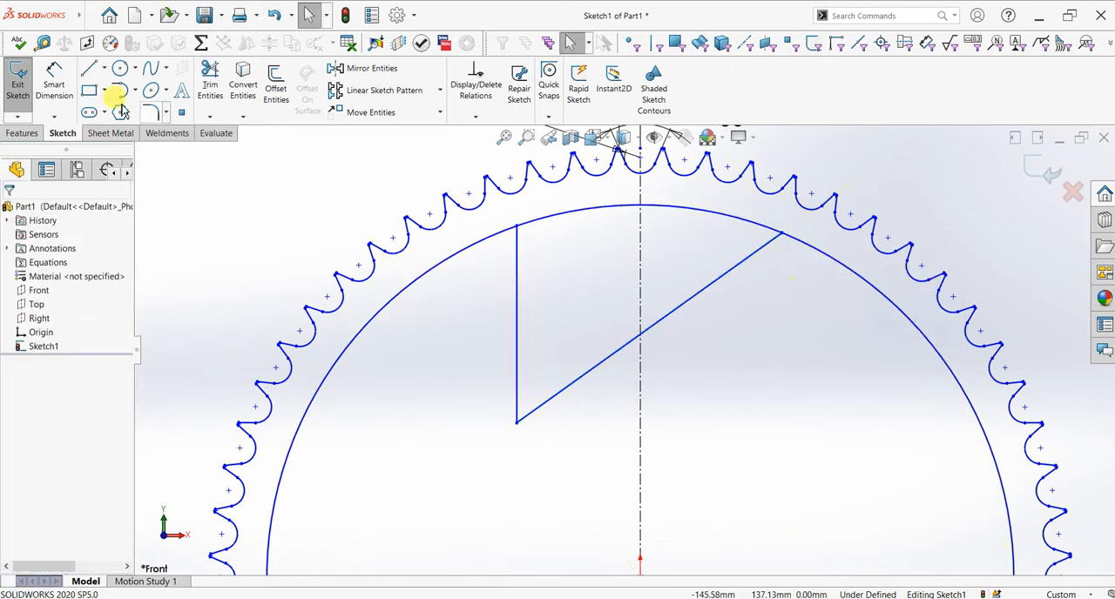
click(517, 324)
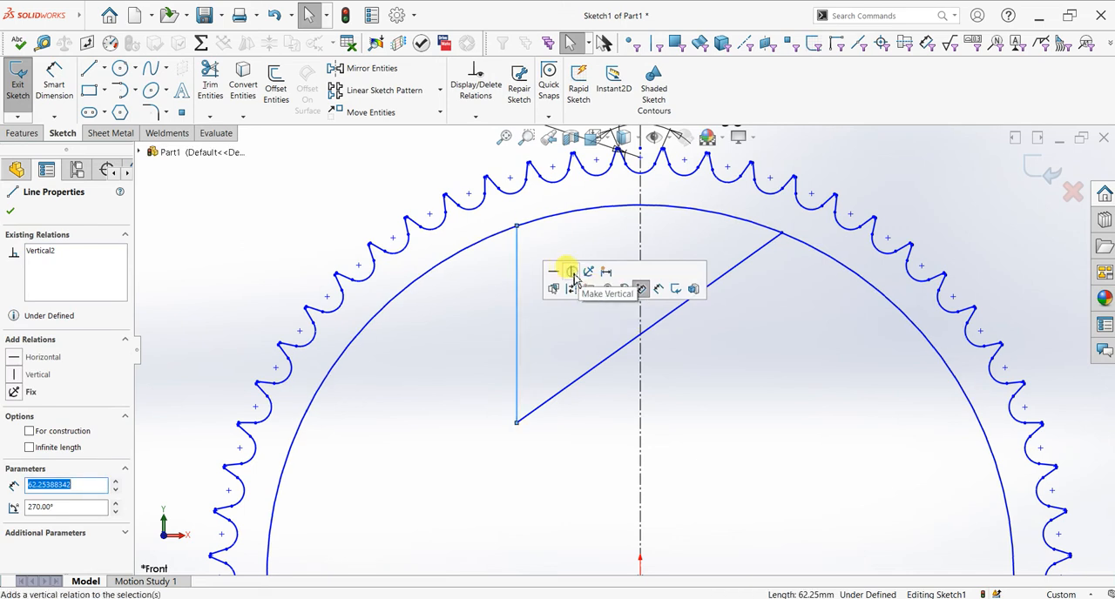
click(16, 169)
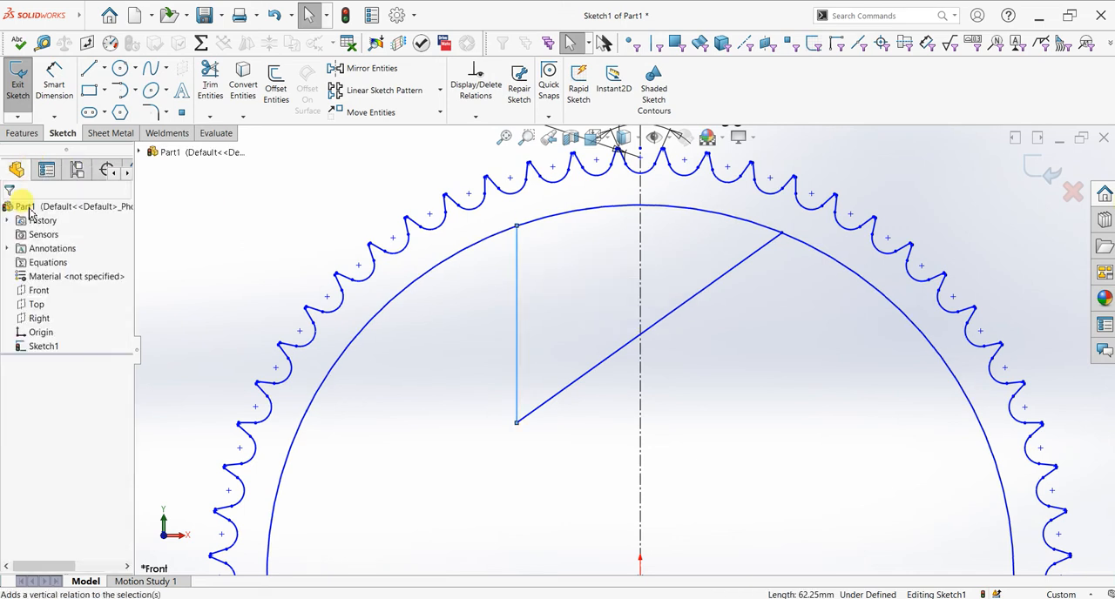
Step: Trim the inner circle outside the two lines, leaving only the arc that closes the window profile
click(214, 94)
drag(756, 312, 809, 236)
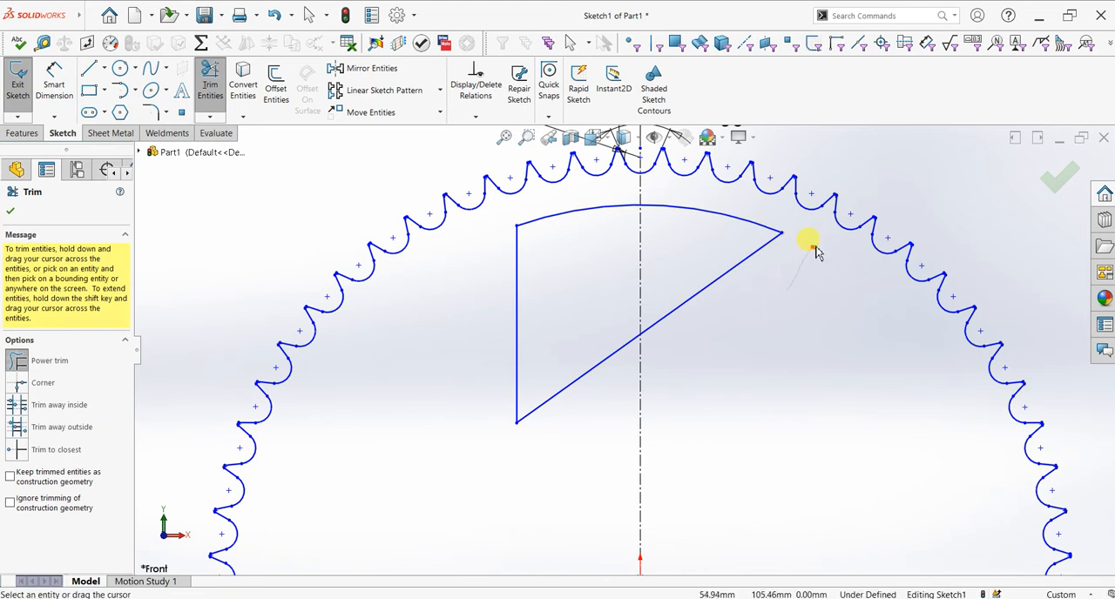
click(10, 211)
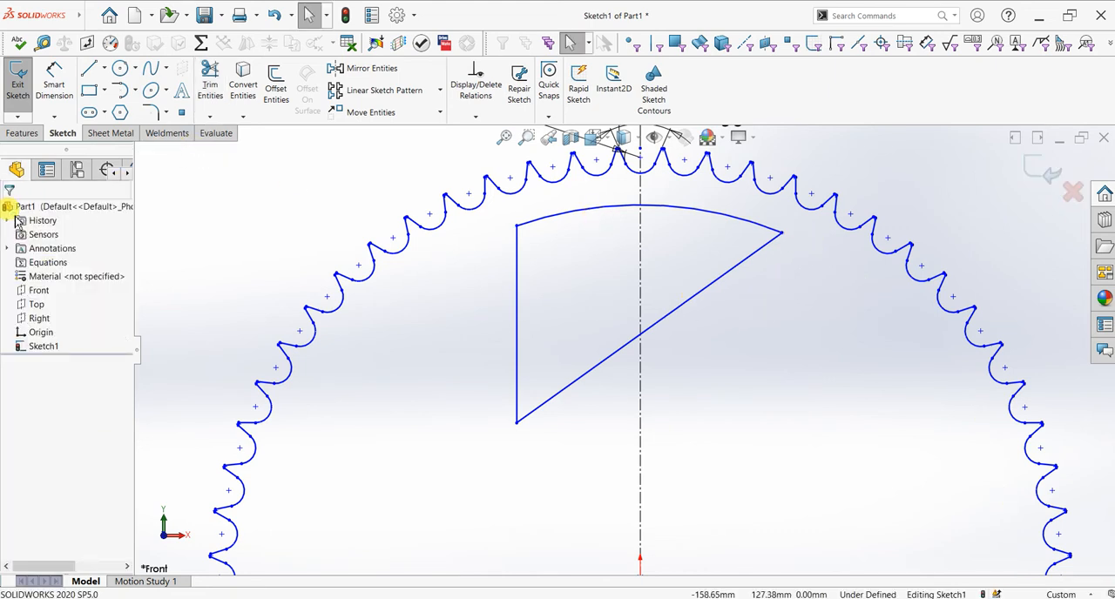
Step: Dimension the distance from the window's vertical edge to the vertical centerline as 45 mm
click(53, 80)
click(515, 307)
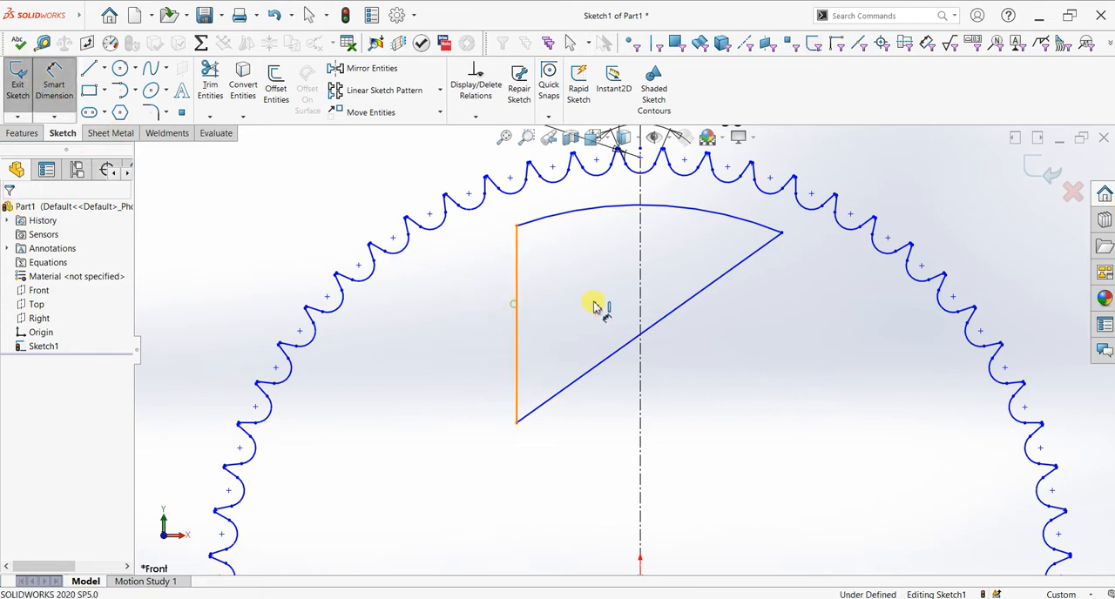
click(640, 302)
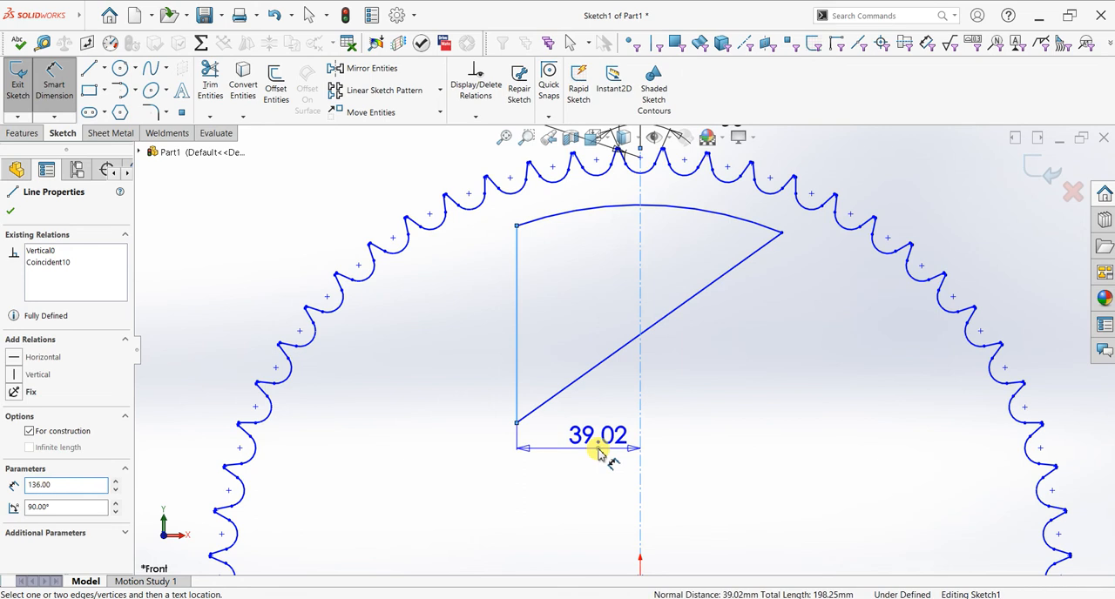
click(600, 452)
text(45)
key(Return)
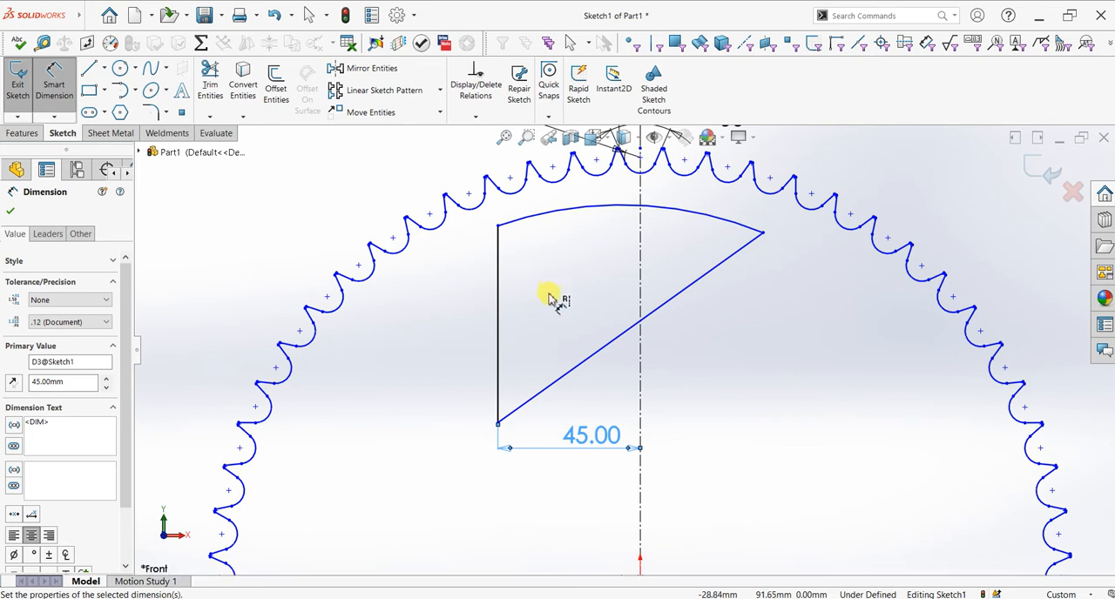
Step: Dimension the height of the window's lower corner above the horizontal centerline as 49 mm
scroll(592, 402, up, 3)
scroll(592, 402, down, 2)
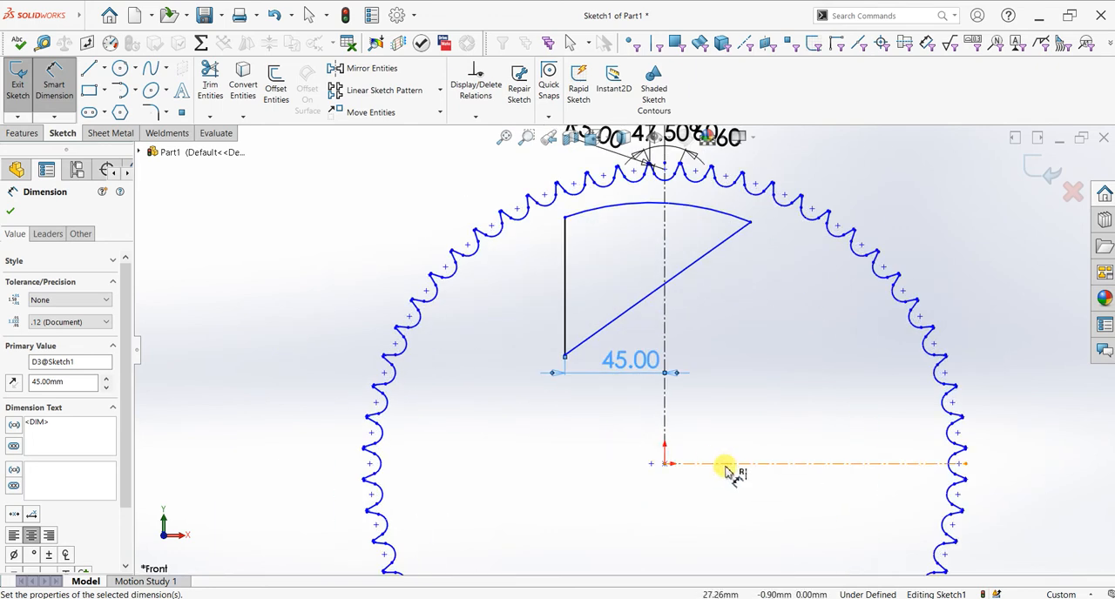
click(565, 357)
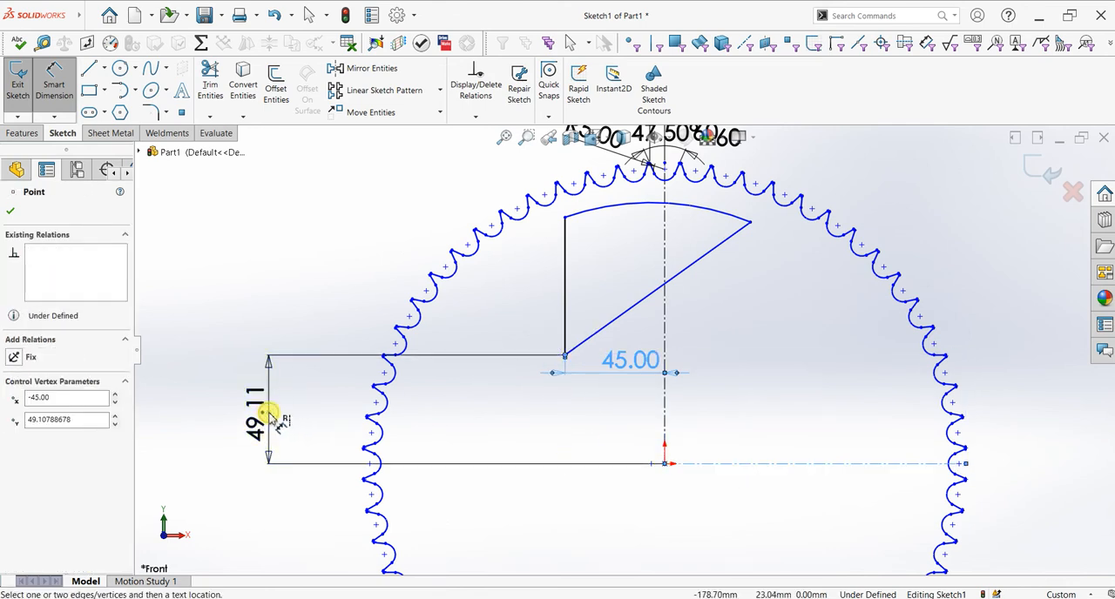
click(270, 418)
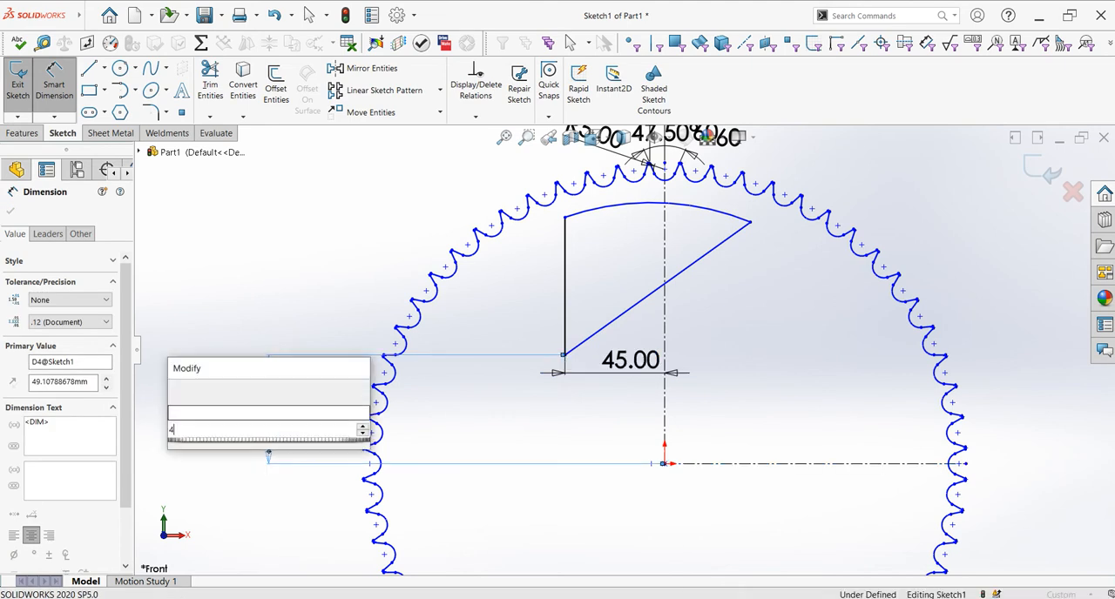
key(Return)
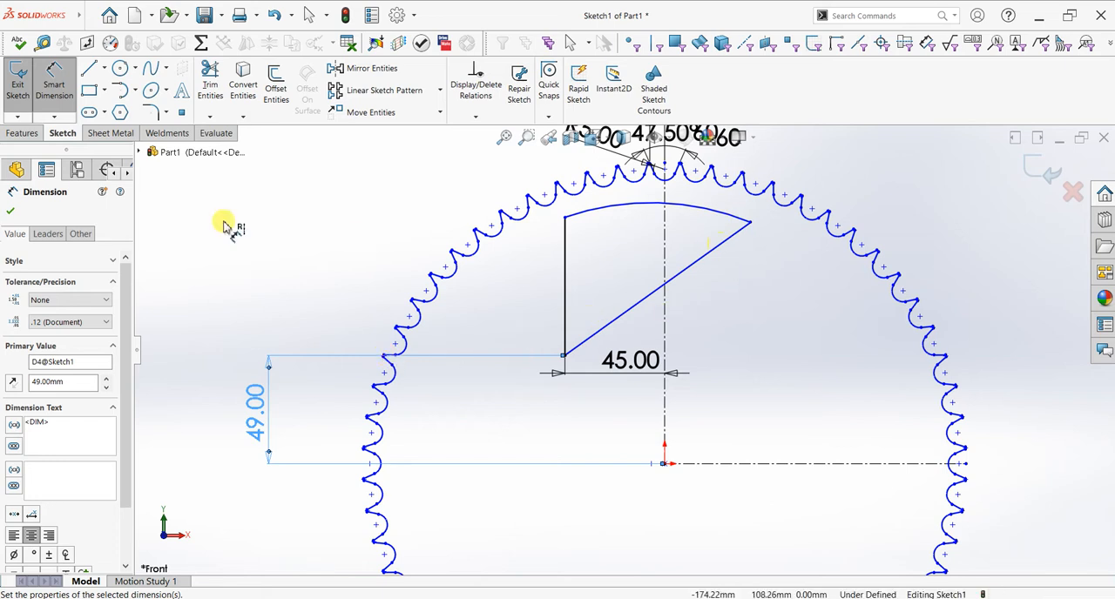
click(10, 213)
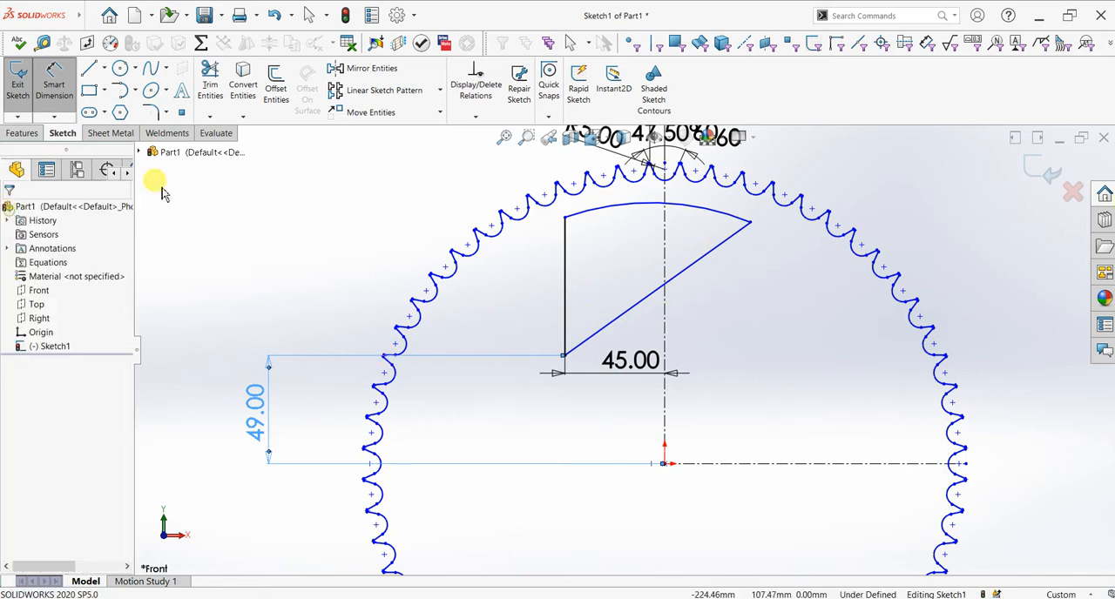
Step: Fillet all three corners of the window profile with a 9.5 mm radius
click(149, 111)
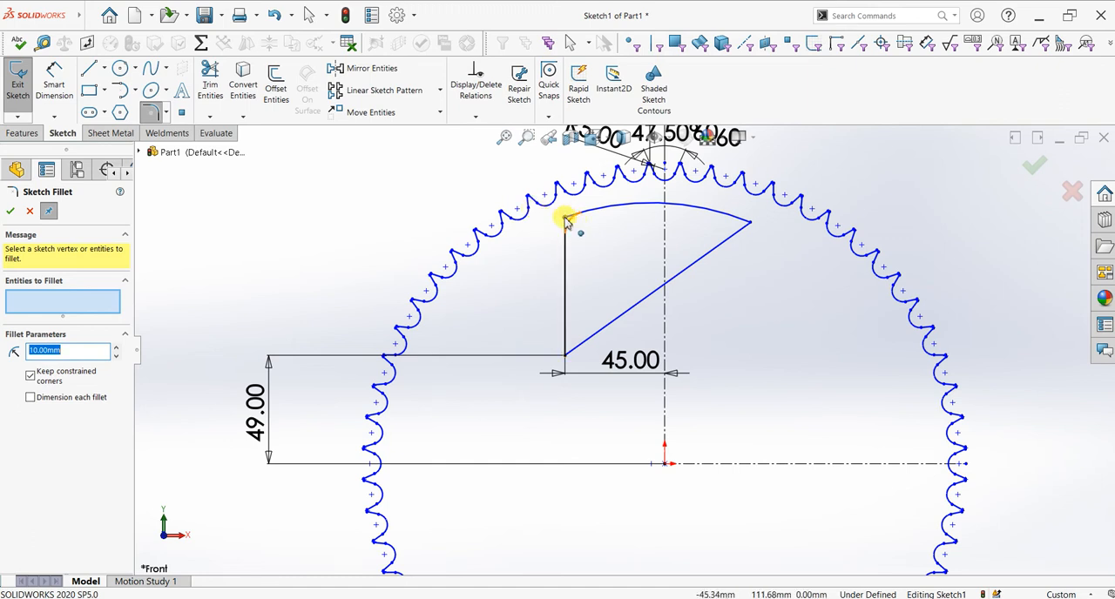
click(564, 221)
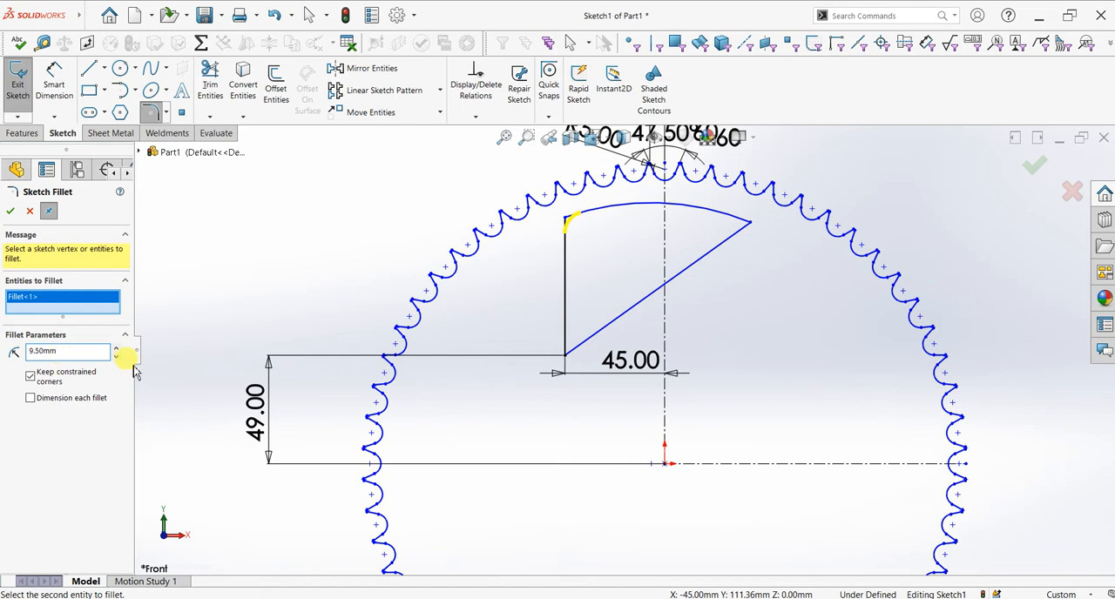
click(560, 357)
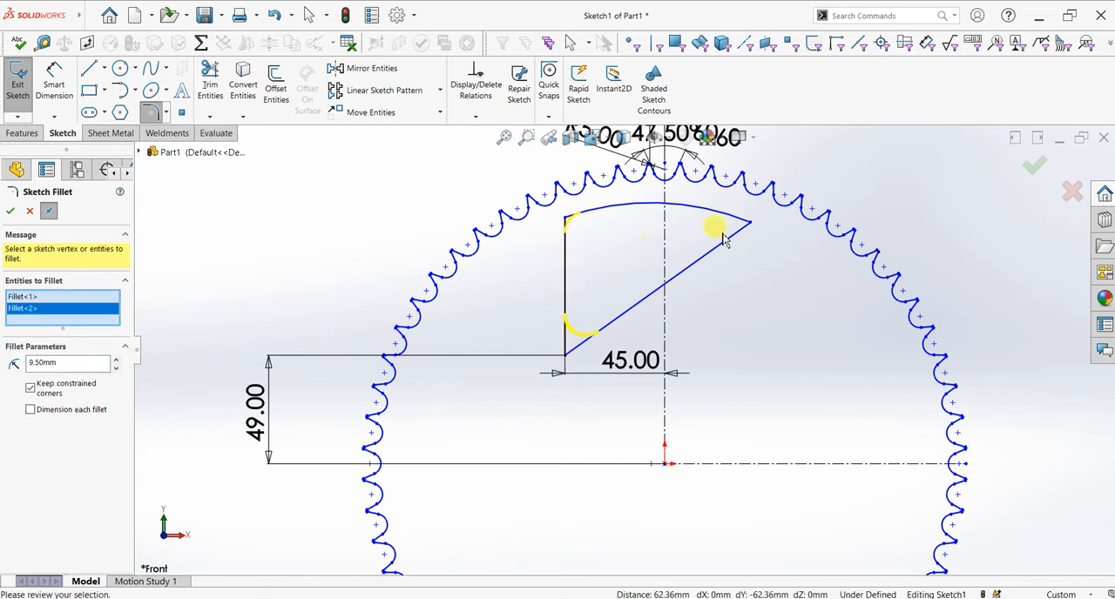
click(750, 225)
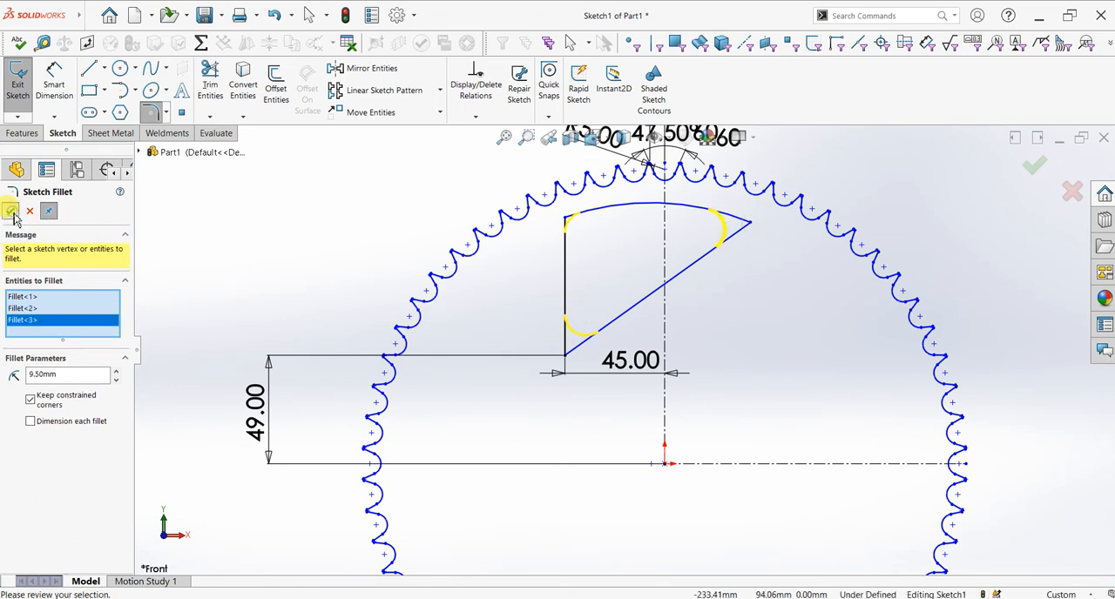
click(10, 211)
click(10, 211)
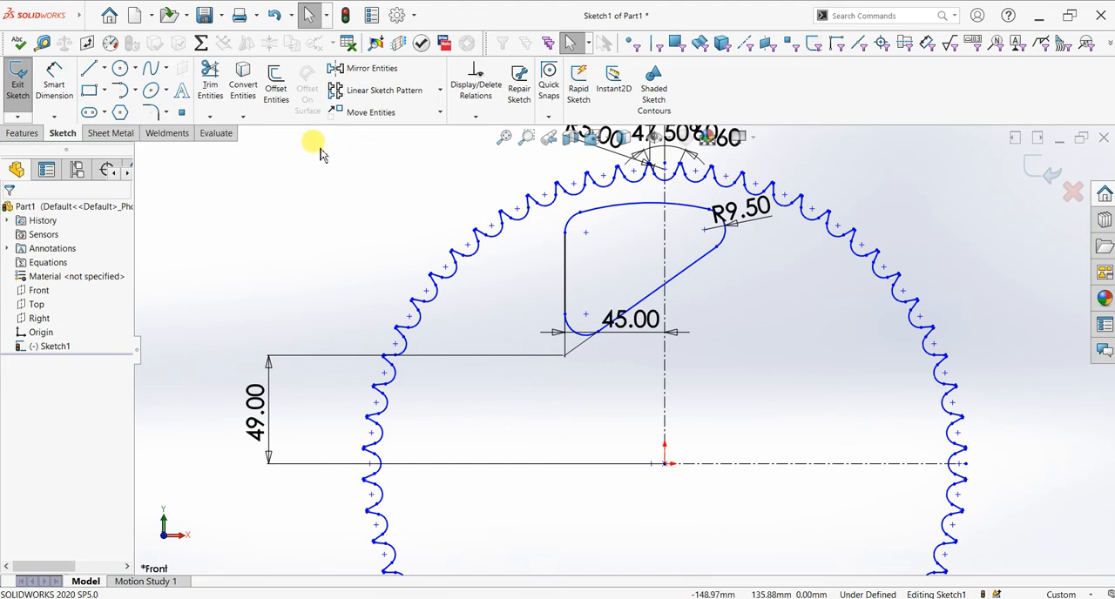
Step: Circular-pattern the window's three edges and three fillets about the origin, with 6 equally spaced instances over 360 degrees
click(440, 90)
click(406, 124)
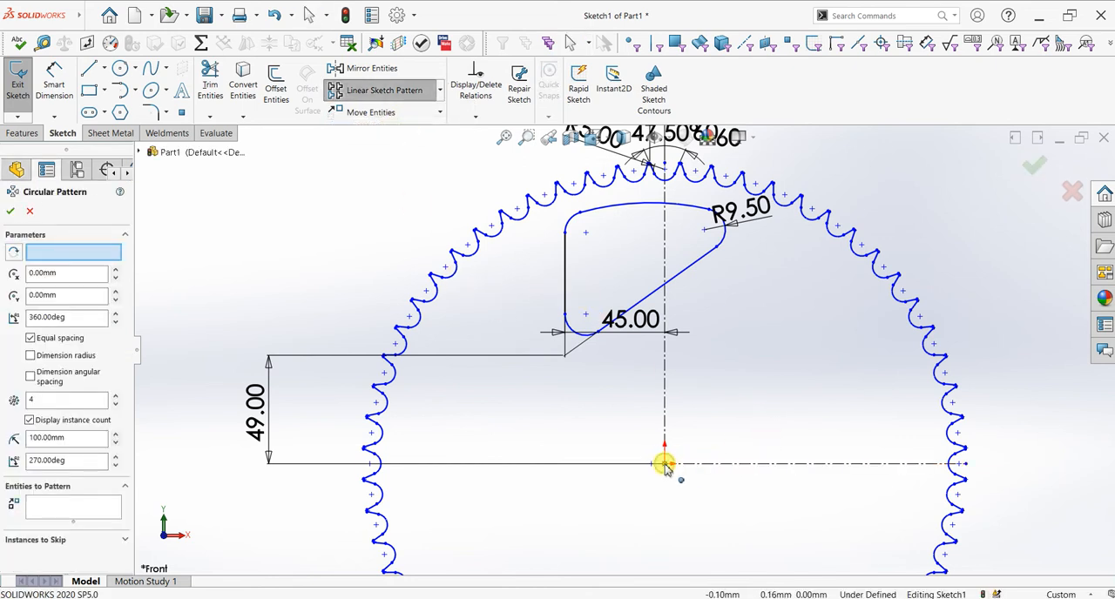
click(72, 507)
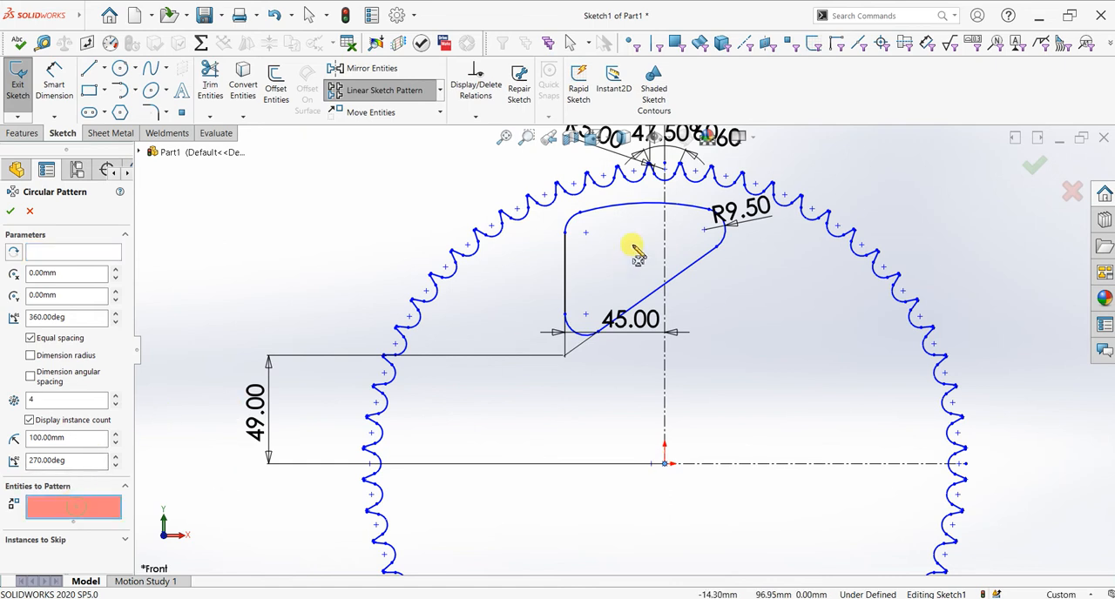
click(565, 254)
click(601, 212)
click(699, 254)
click(577, 218)
click(585, 333)
click(723, 222)
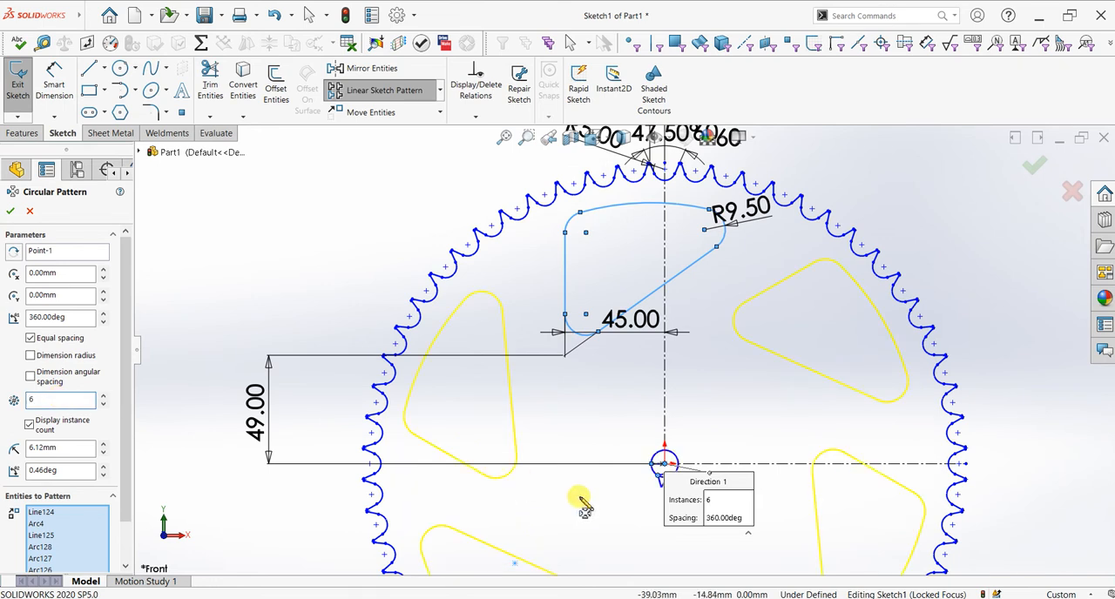
scroll(583, 498, down, 2)
scroll(590, 501, down, 1)
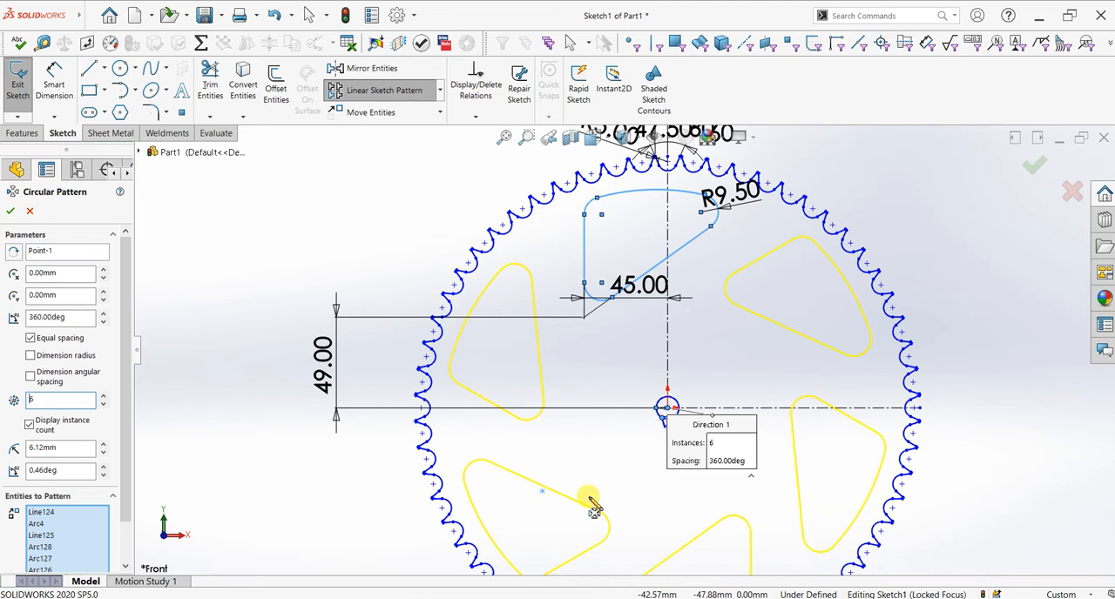
click(11, 211)
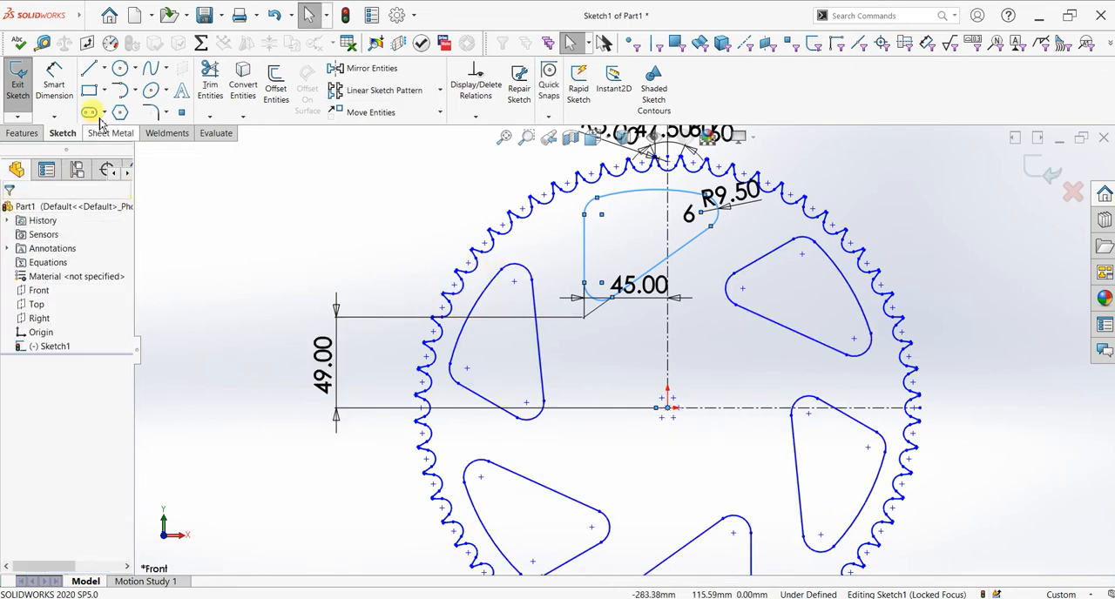
Step: Sketch an 80 mm diameter circle centred on the origin
click(120, 68)
scroll(665, 357, down, 2)
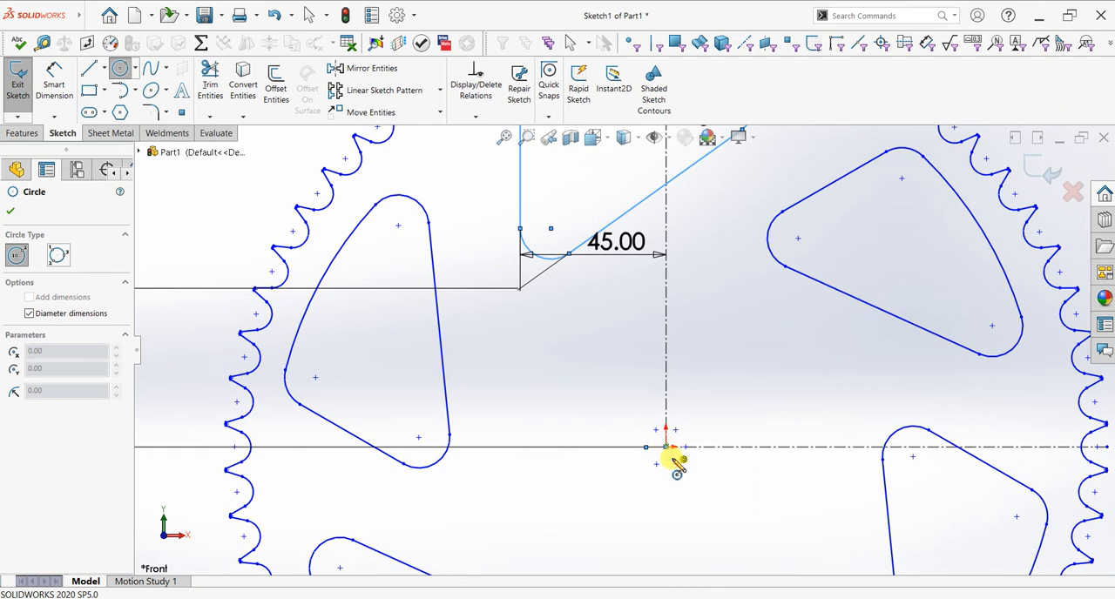
click(667, 447)
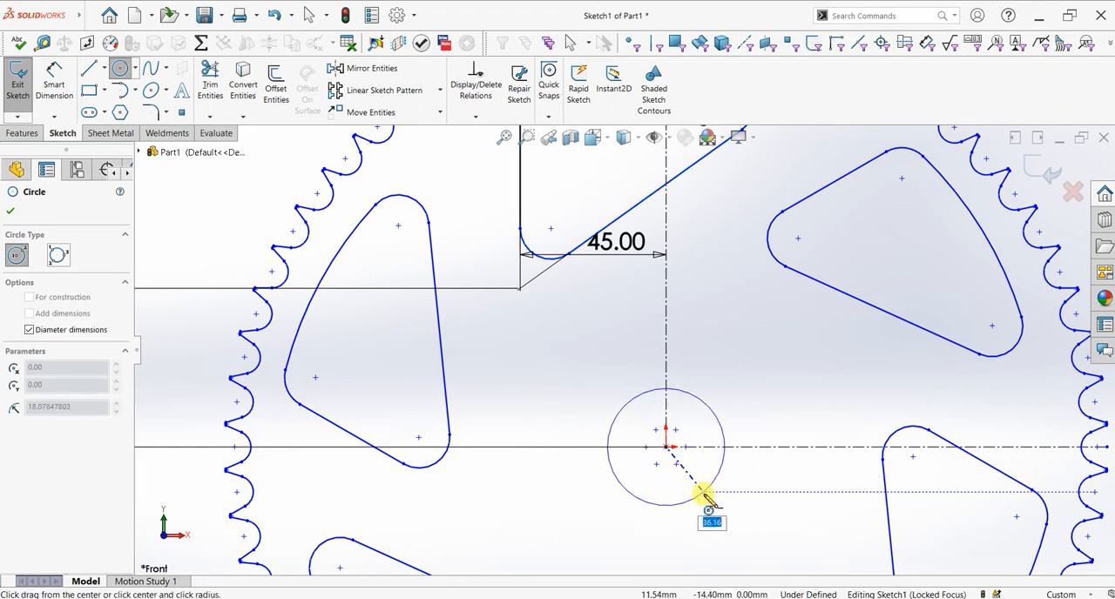
text(80)
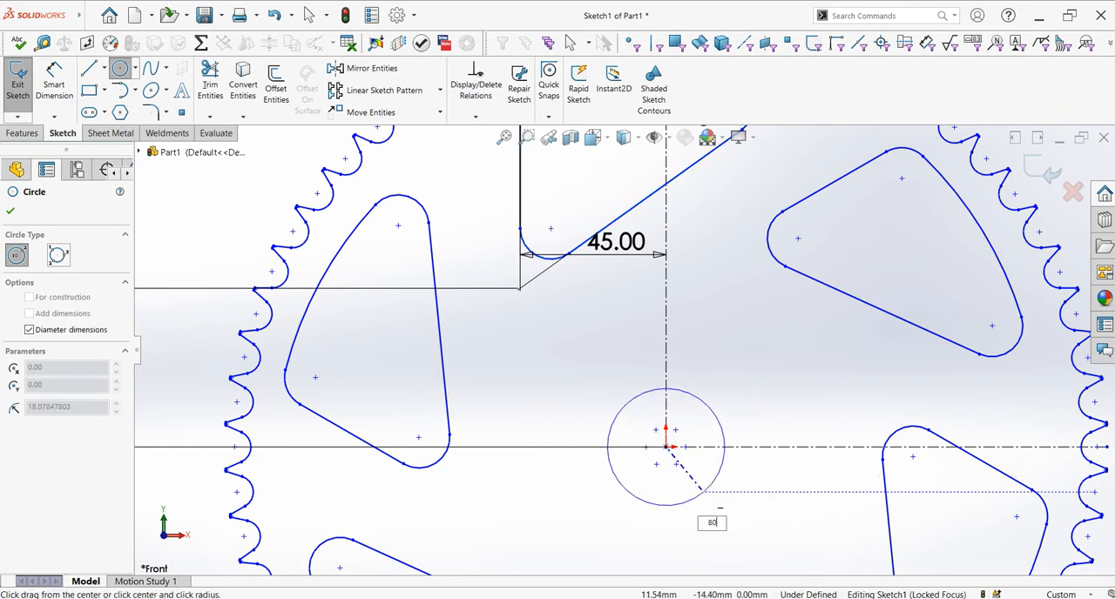
key(Return)
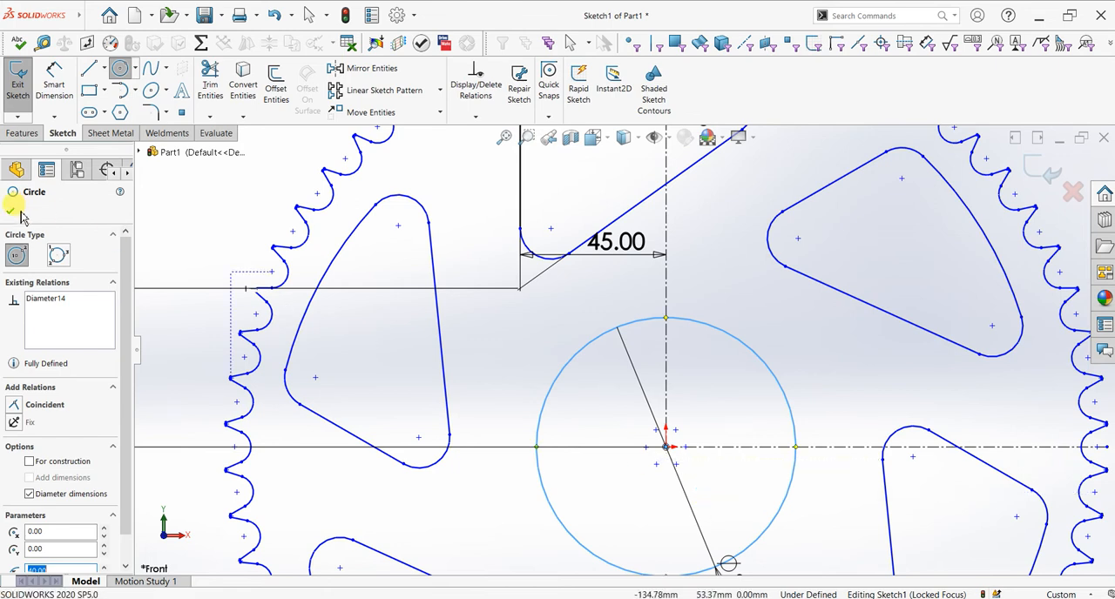
click(12, 210)
Step: Sketch a 104 mm diameter construction circle centred on the origin
click(120, 68)
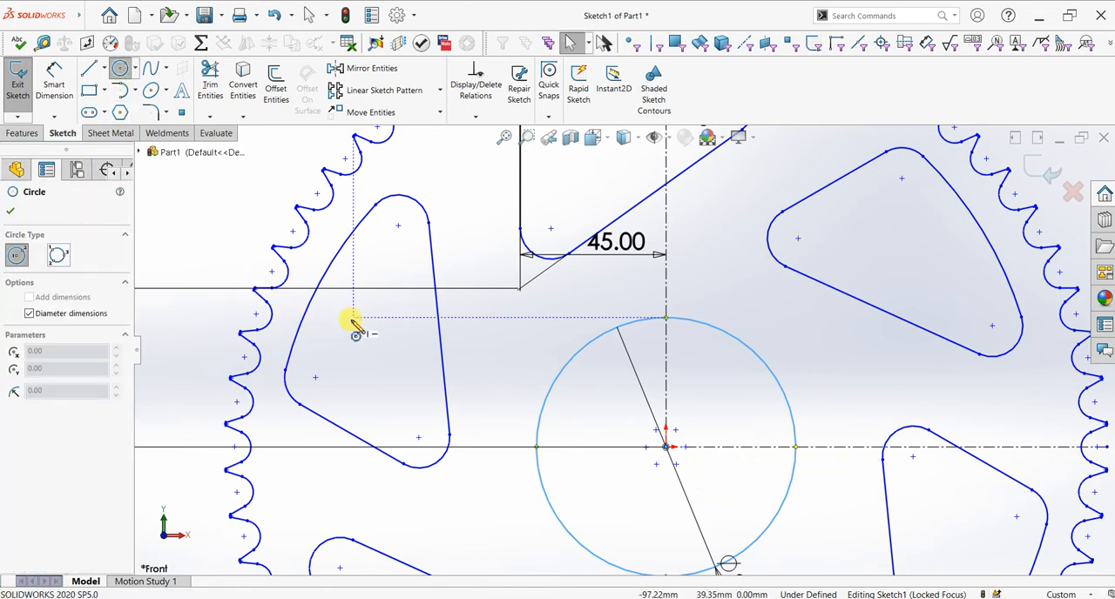
click(668, 449)
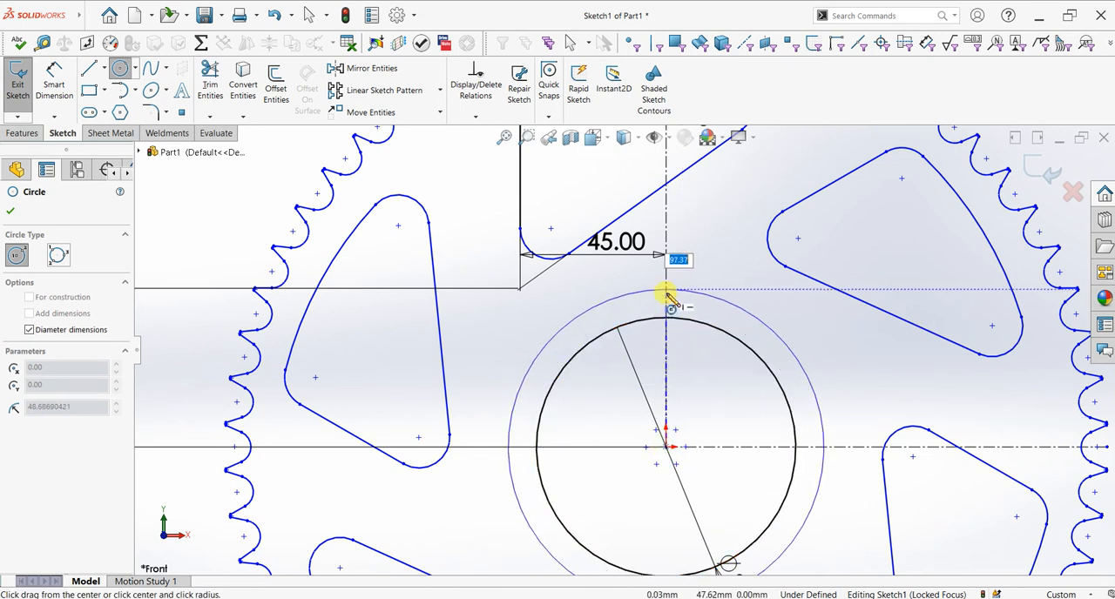
text(10)
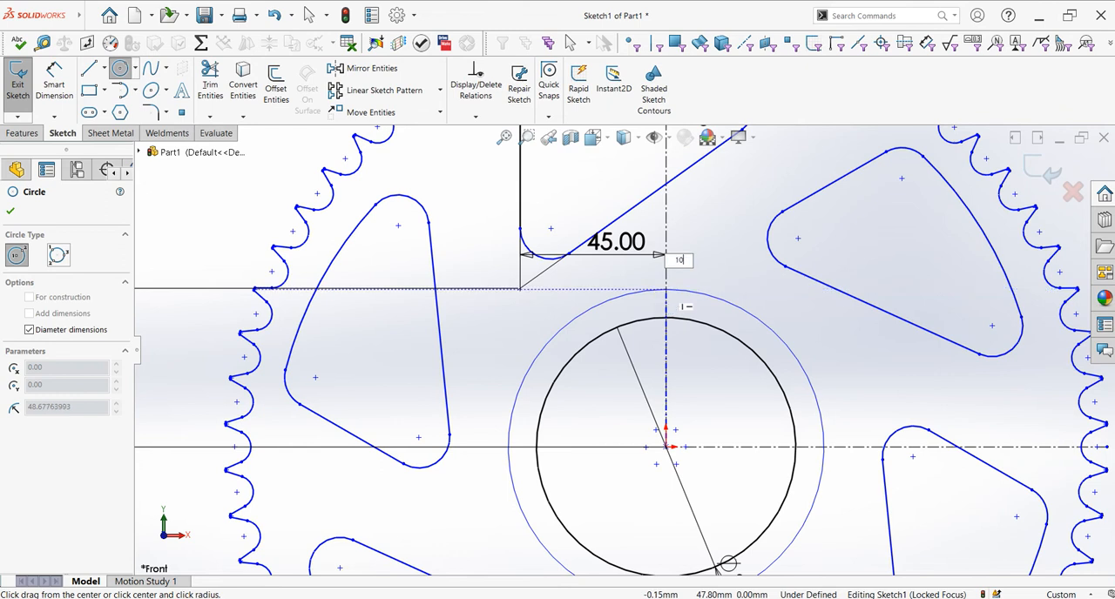
text(4)
key(Return)
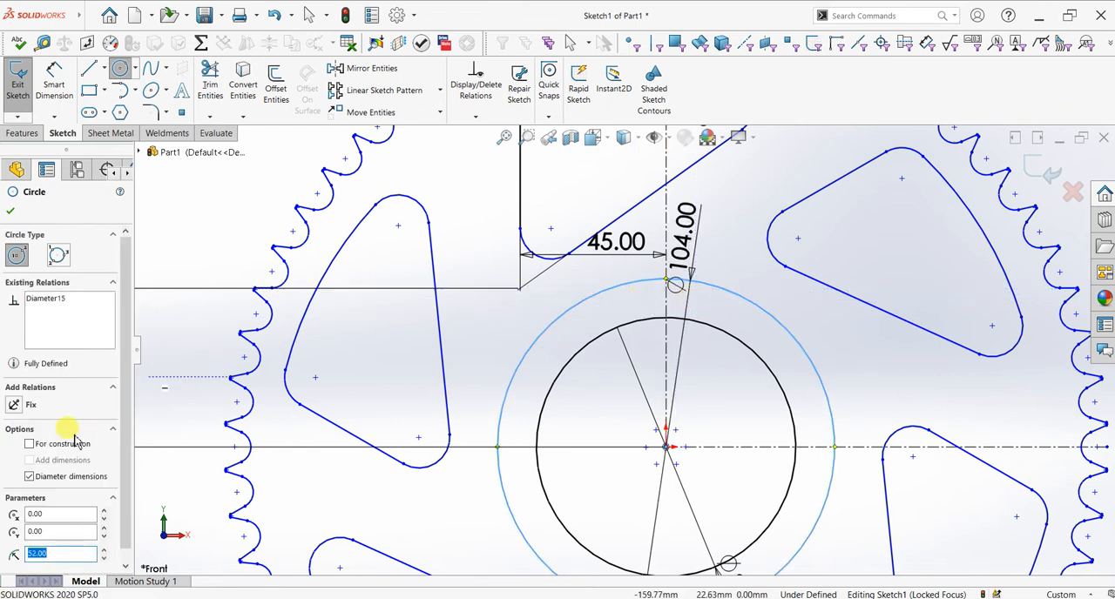
click(30, 444)
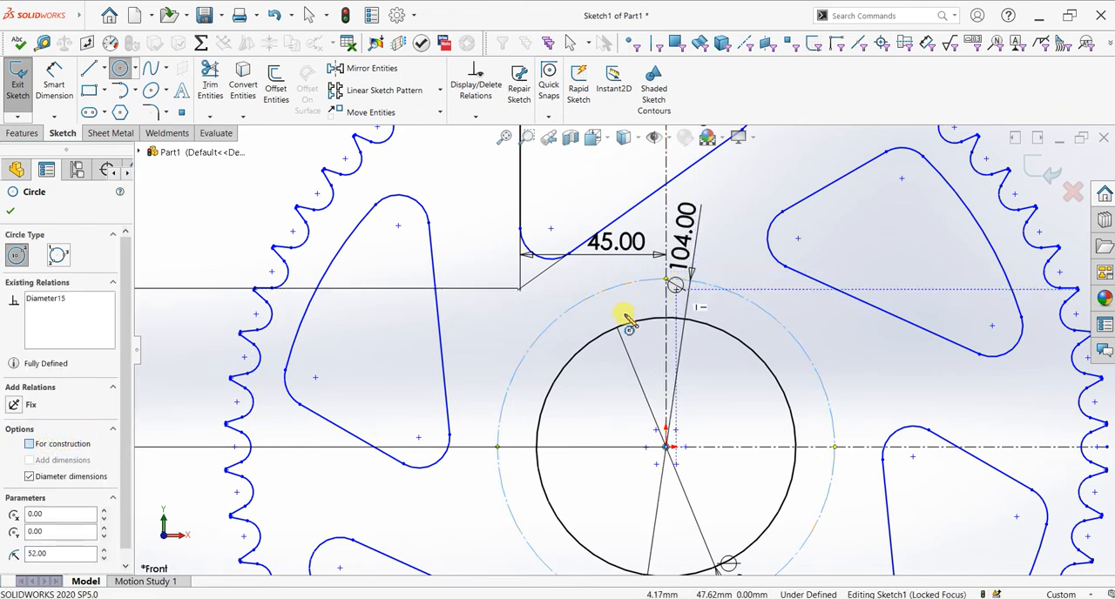
click(10, 211)
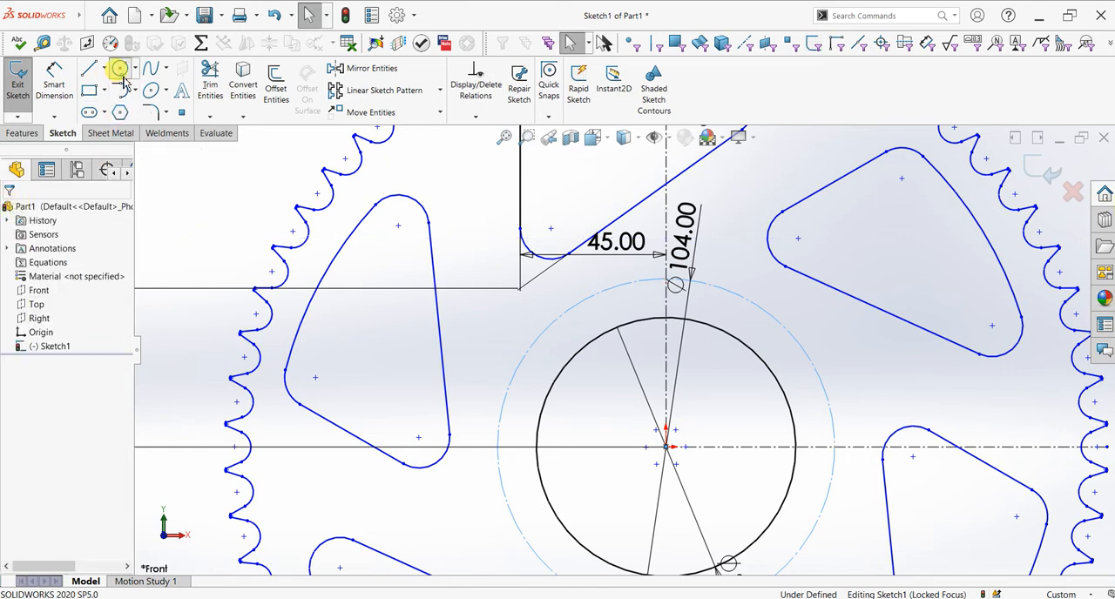
Step: Sketch a 10 mm diameter hole circle where the construction circle crosses the vertical centerline above the origin
click(120, 68)
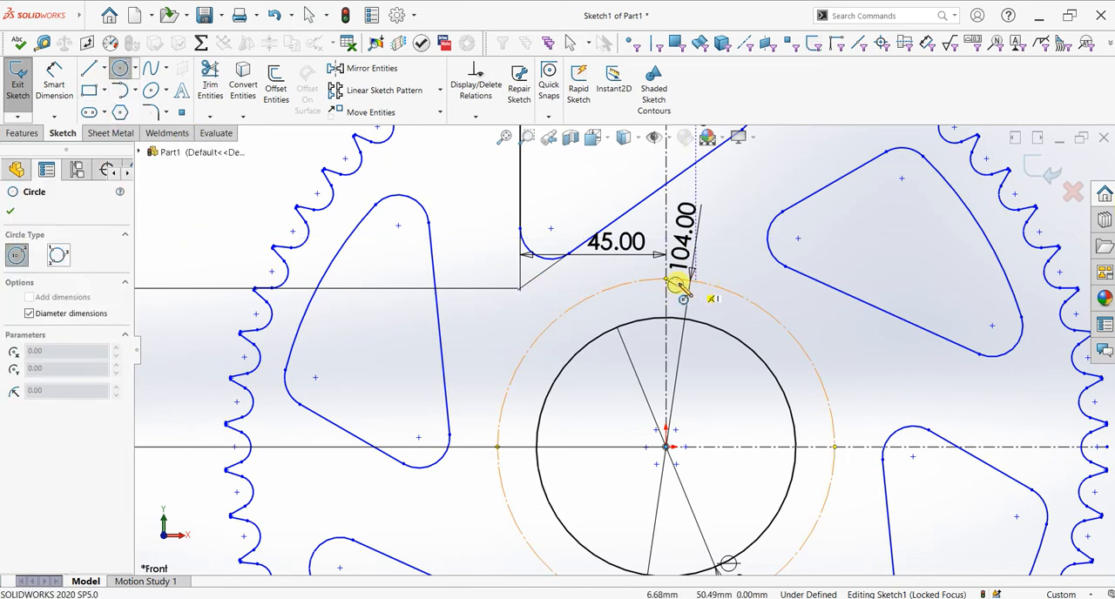
click(666, 282)
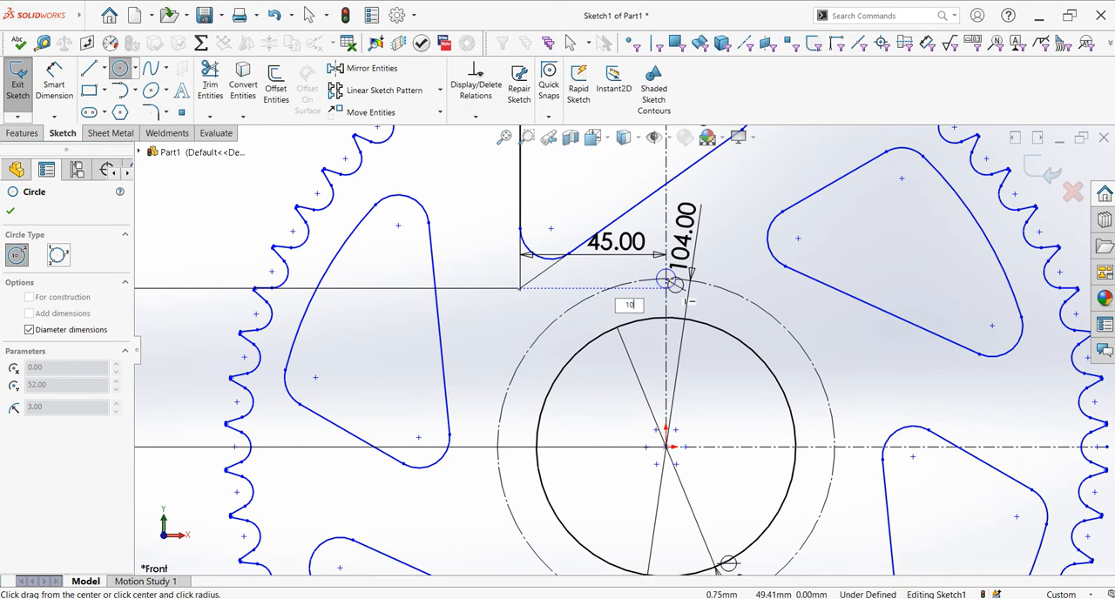
text(10)
key(Return)
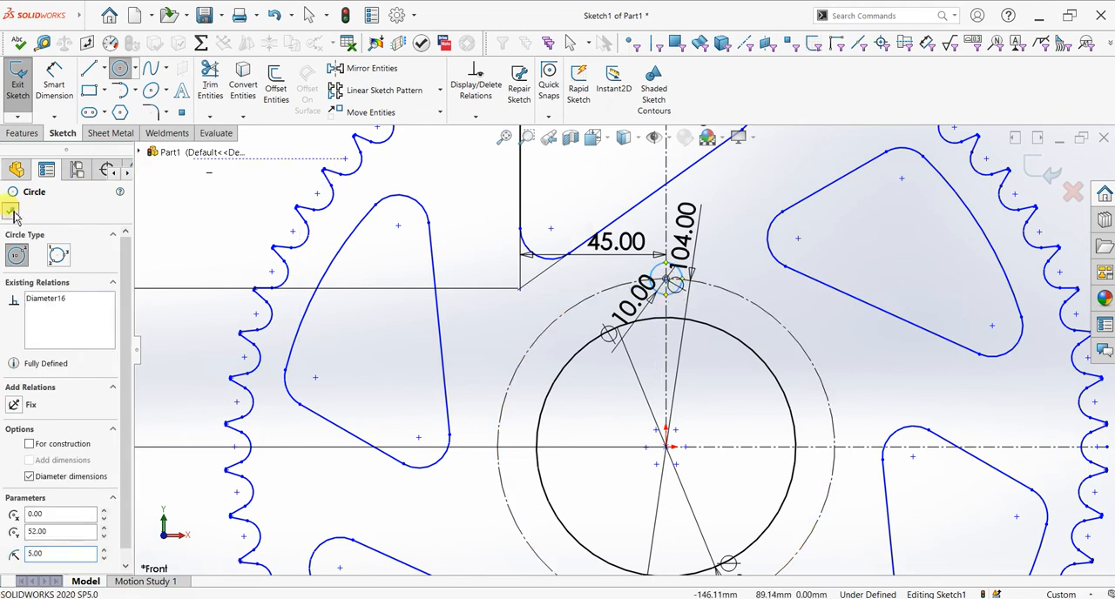
click(10, 212)
Step: Circular-pattern the 10 mm hole circle about the origin, with 6 equally spaced instances over 360 degrees
click(440, 91)
click(385, 124)
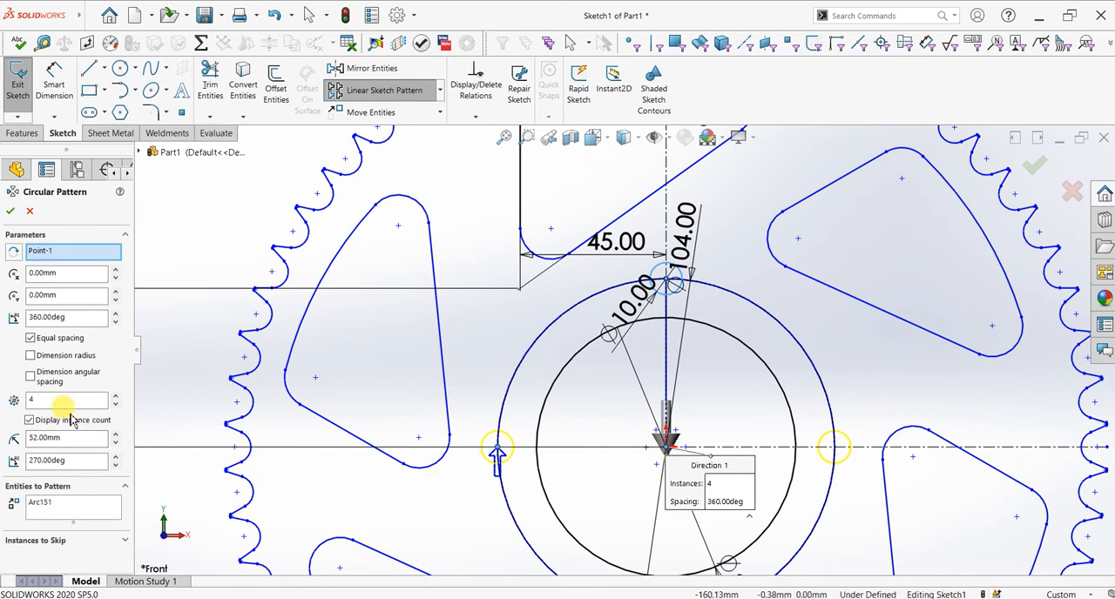
click(115, 395)
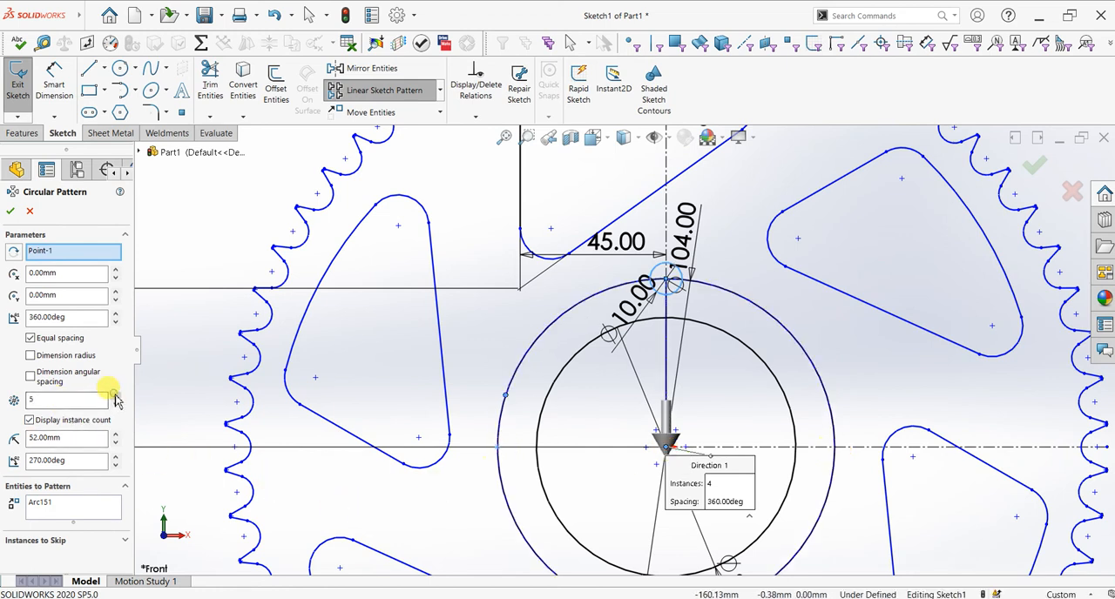
click(115, 396)
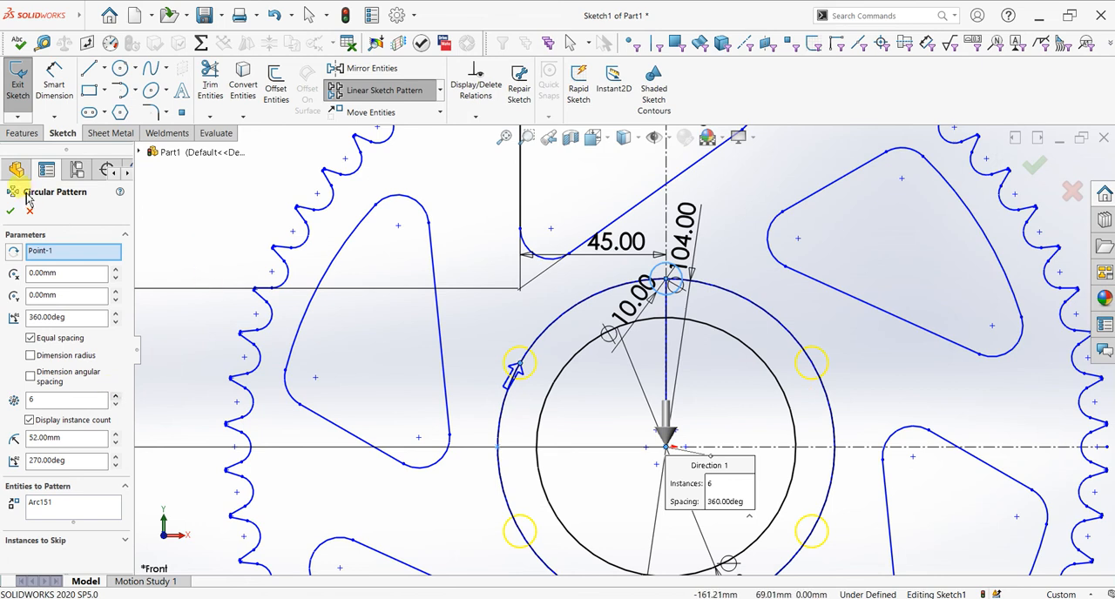
click(10, 210)
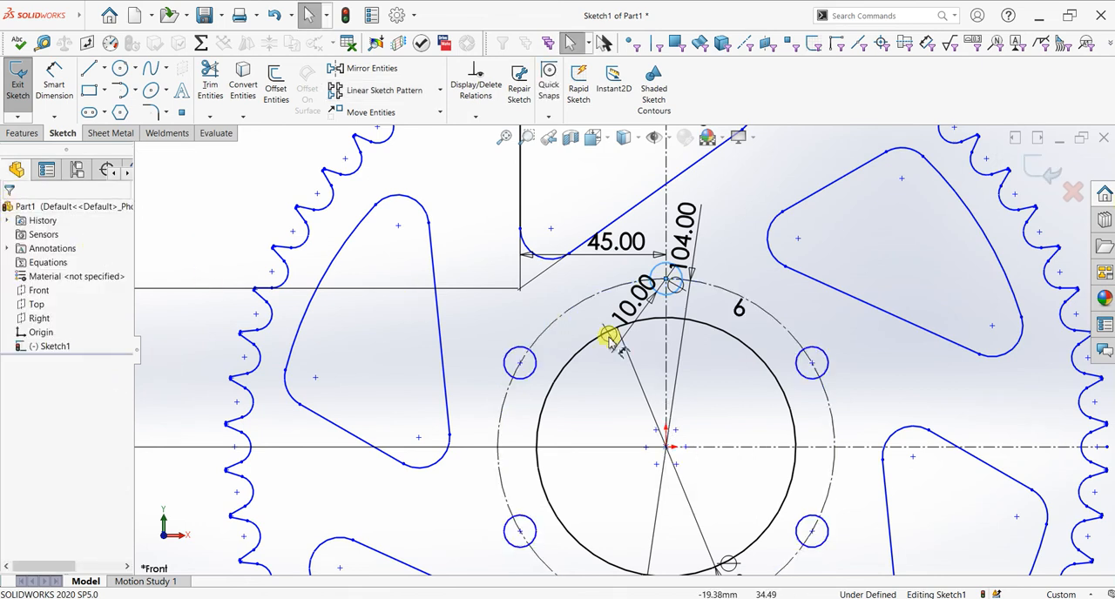
Step: Try to extrude the gear sketch as a blind boss without merging open contours, and examine the tooth outline's joints for gaps
key(f)
scroll(599, 377, down, 1)
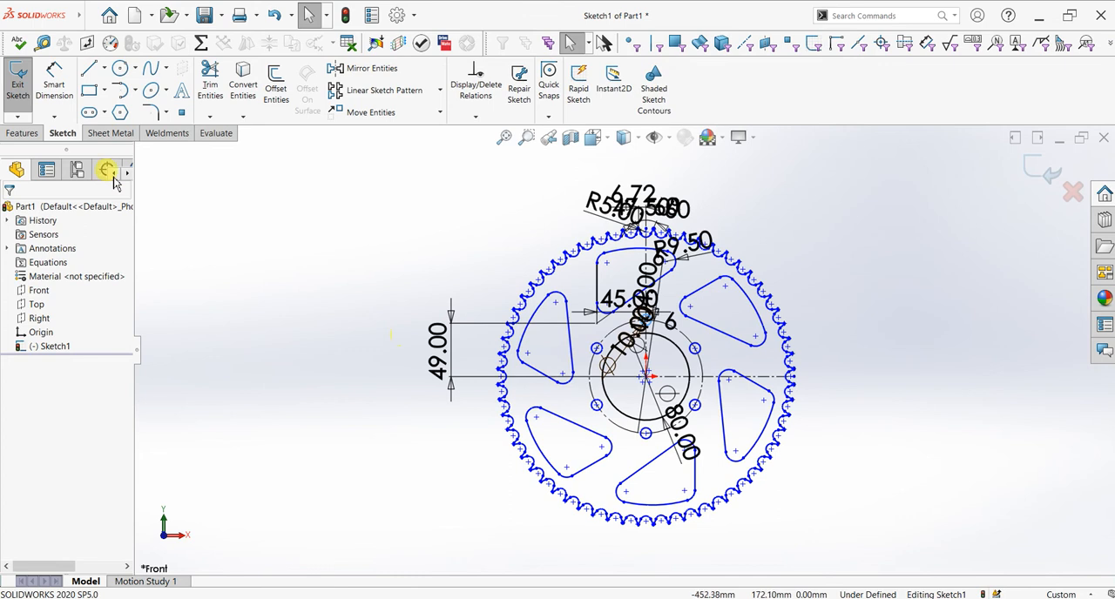
click(15, 138)
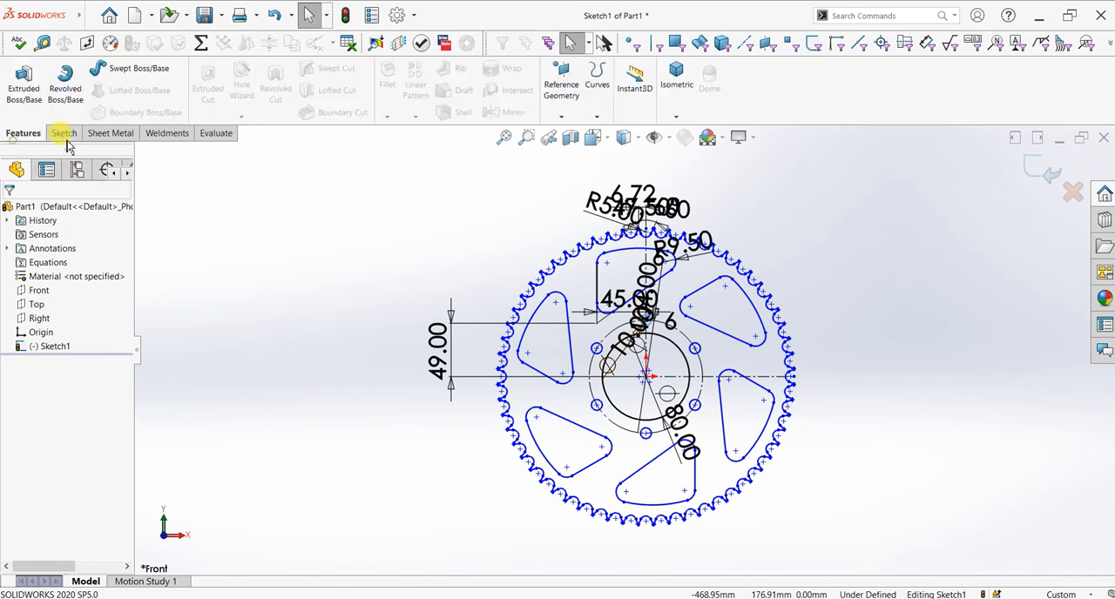
click(35, 88)
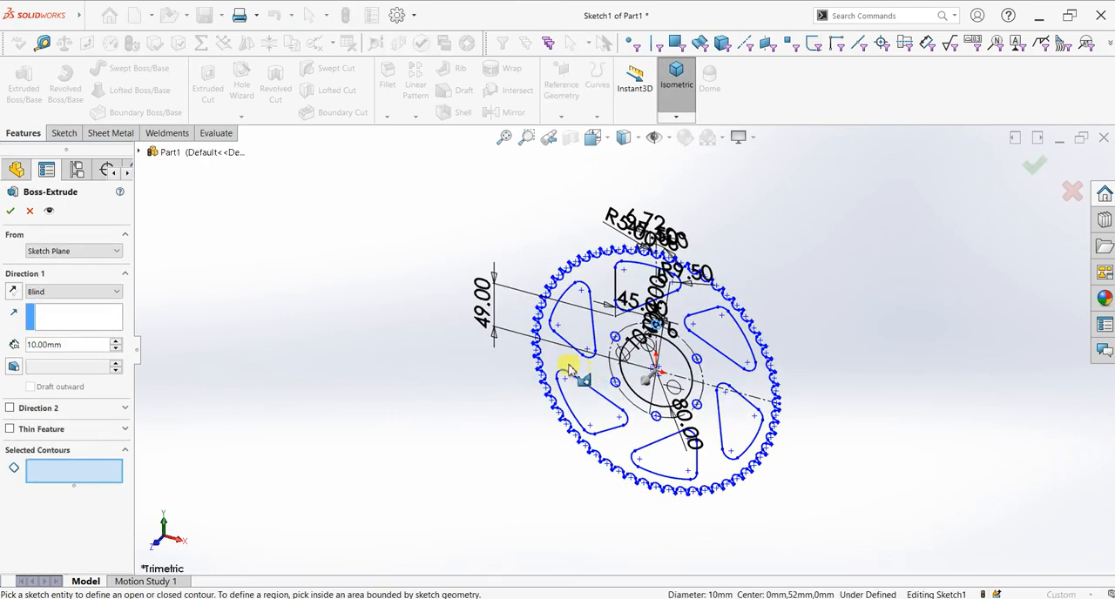
mouse_move(592, 374)
middle_down()
mouse_move(557, 378)
mouse_move(632, 369)
mouse_move(652, 348)
mouse_move(604, 272)
mouse_move(654, 267)
mouse_move(645, 305)
middle_up()
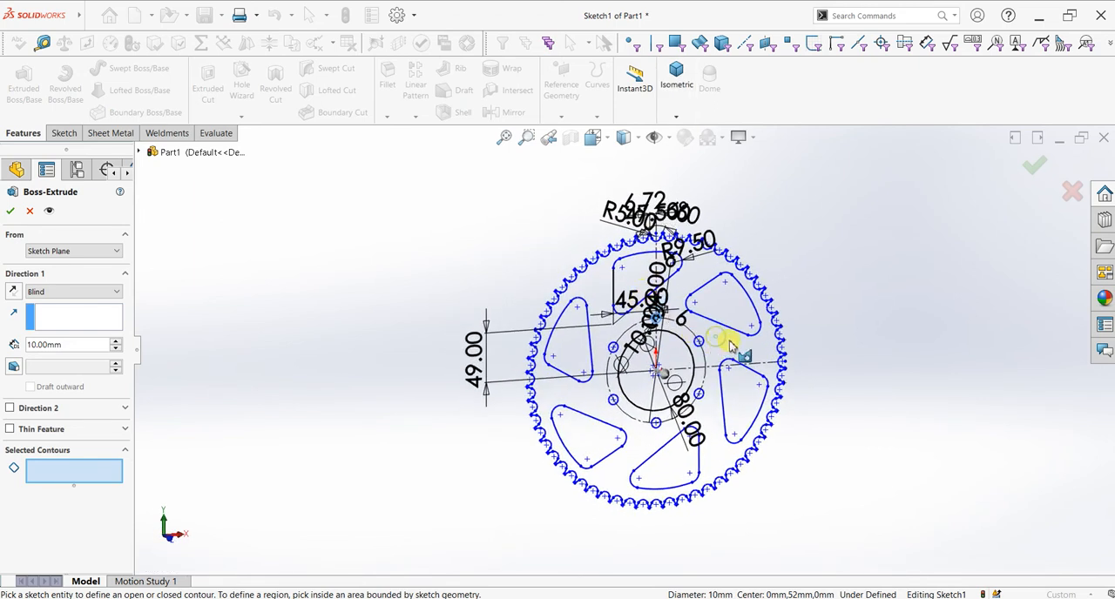
scroll(730, 344, down, 3)
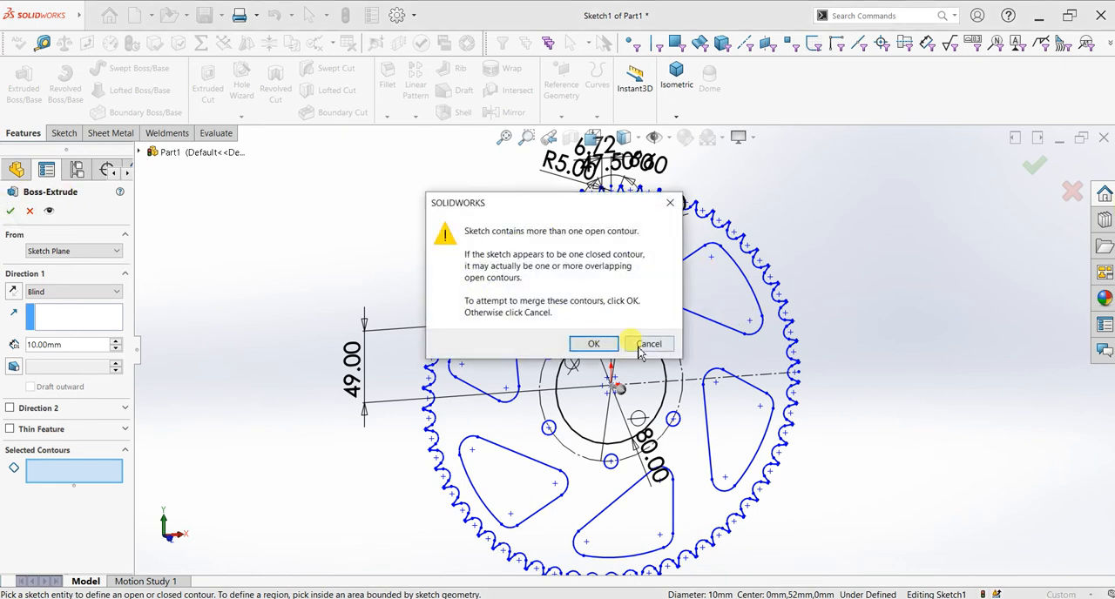
click(641, 347)
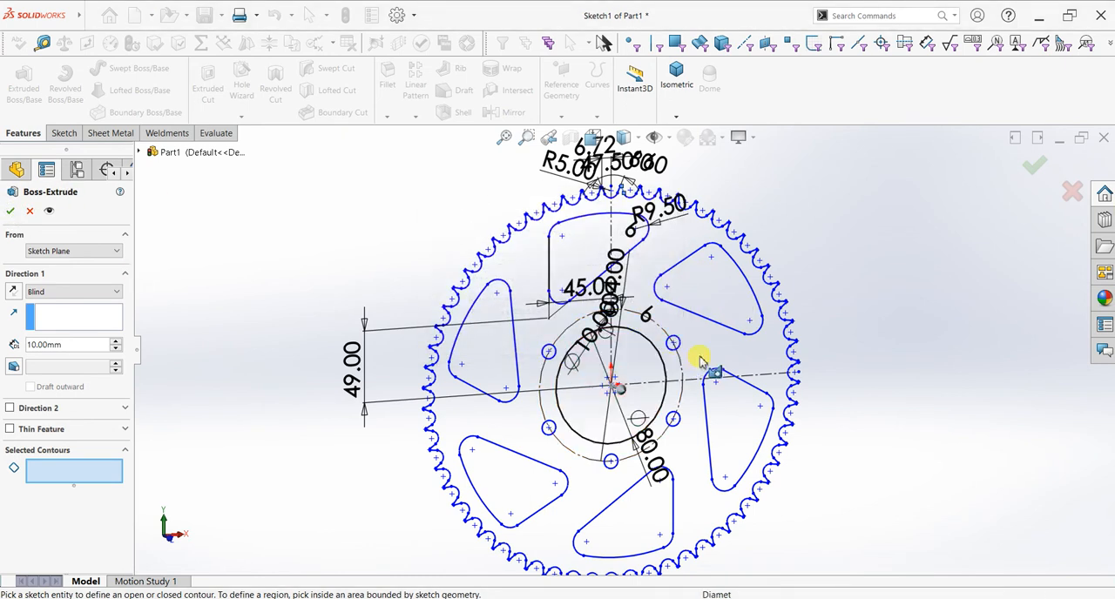
scroll(754, 355, down, 6)
scroll(790, 296, down, 8)
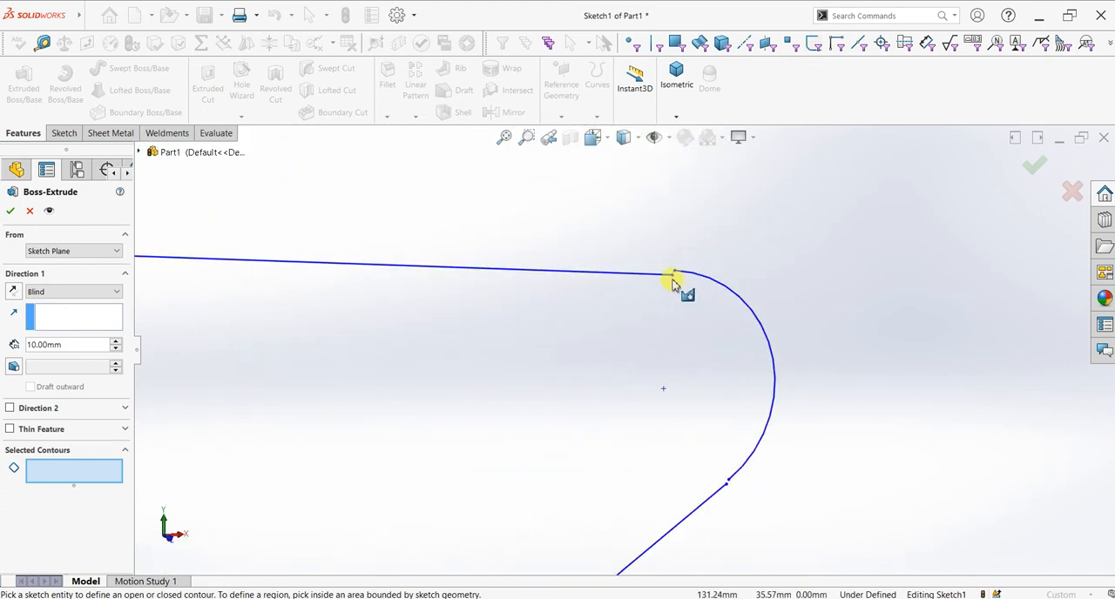
click(27, 212)
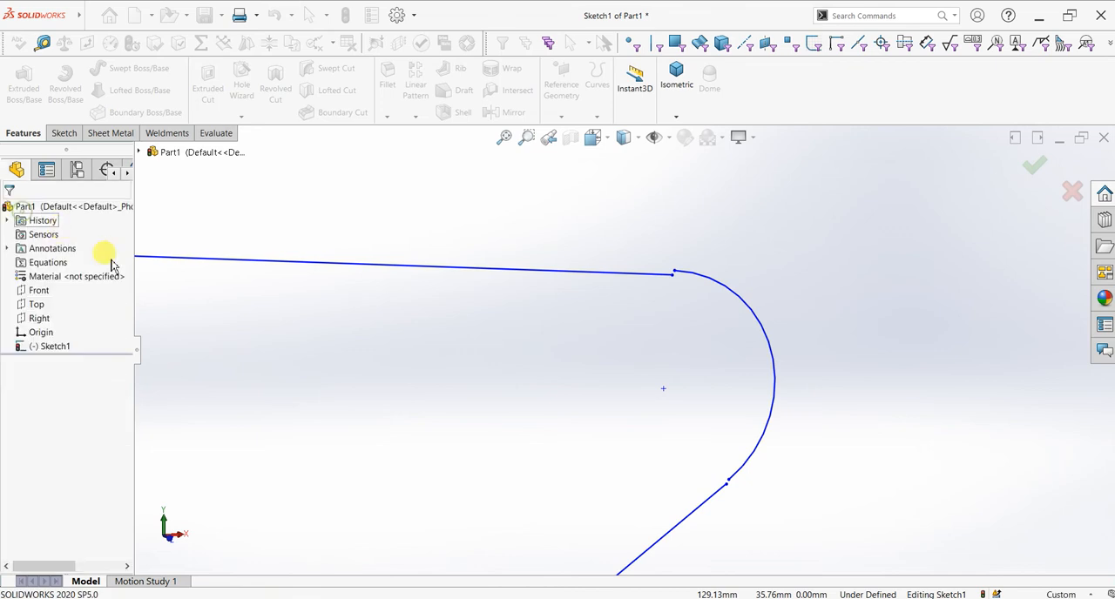
Step: Merge the two loose endpoints where the tooth flank line meets the root arc
click(675, 276)
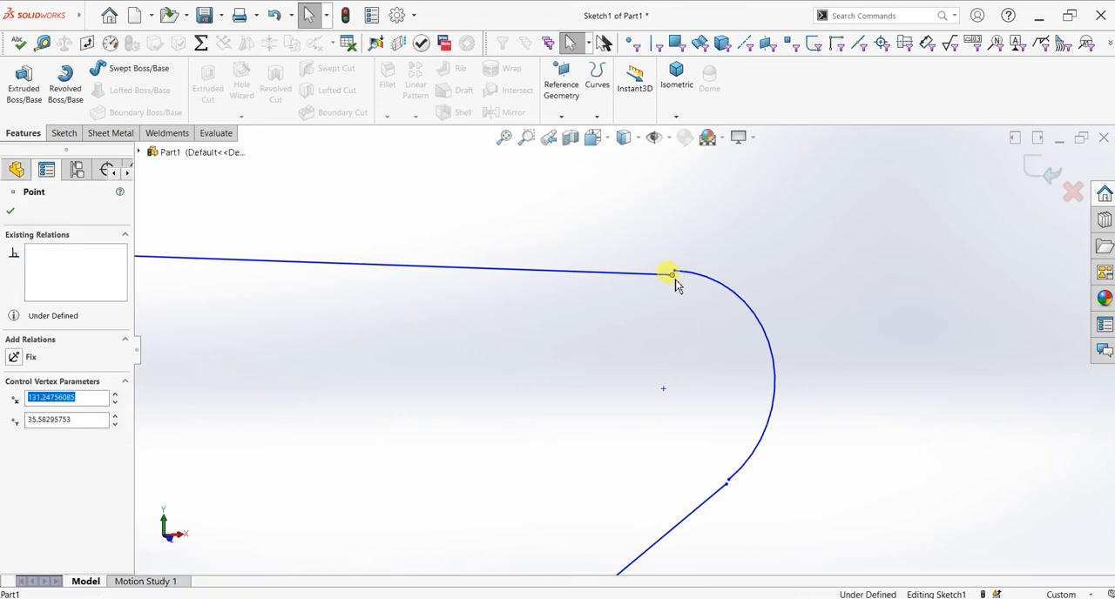
ctrl+click(675, 276)
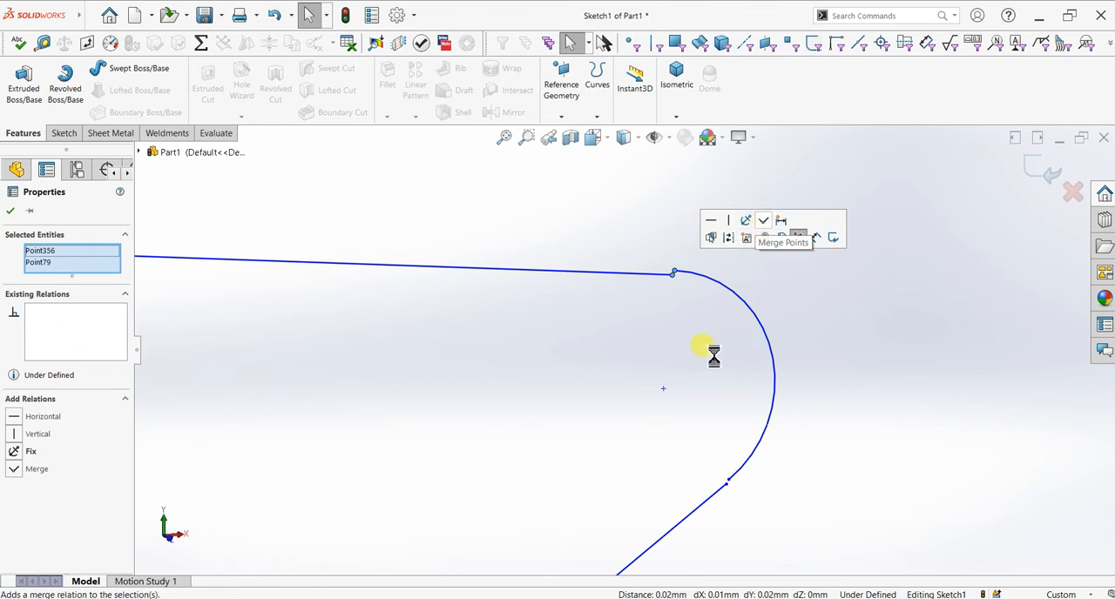
scroll(486, 229, up, 12)
scroll(460, 273, up, 5)
scroll(392, 372, up, 6)
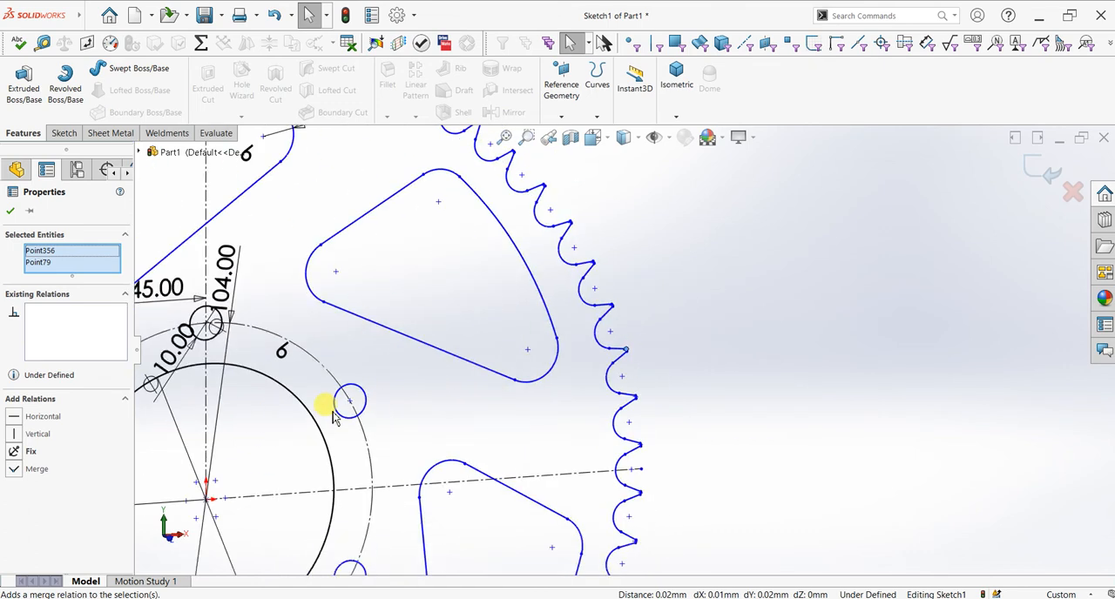
click(10, 212)
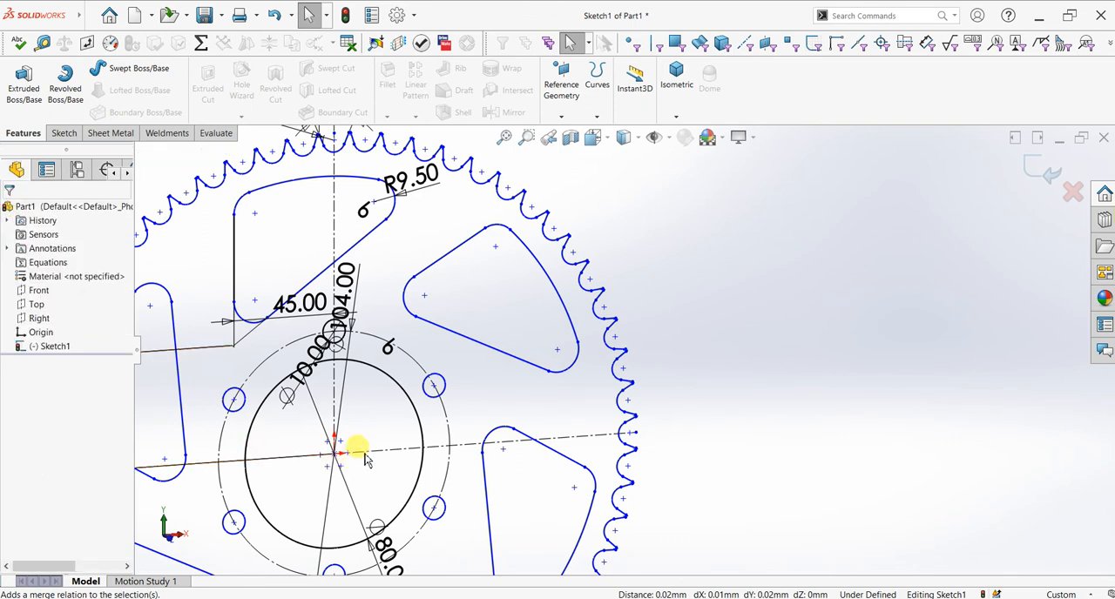
Step: Examine the joints around the tooth outline and the window contours for remaining gaps
scroll(360, 454, up, 2)
scroll(226, 497, down, 2)
scroll(290, 443, down, 6)
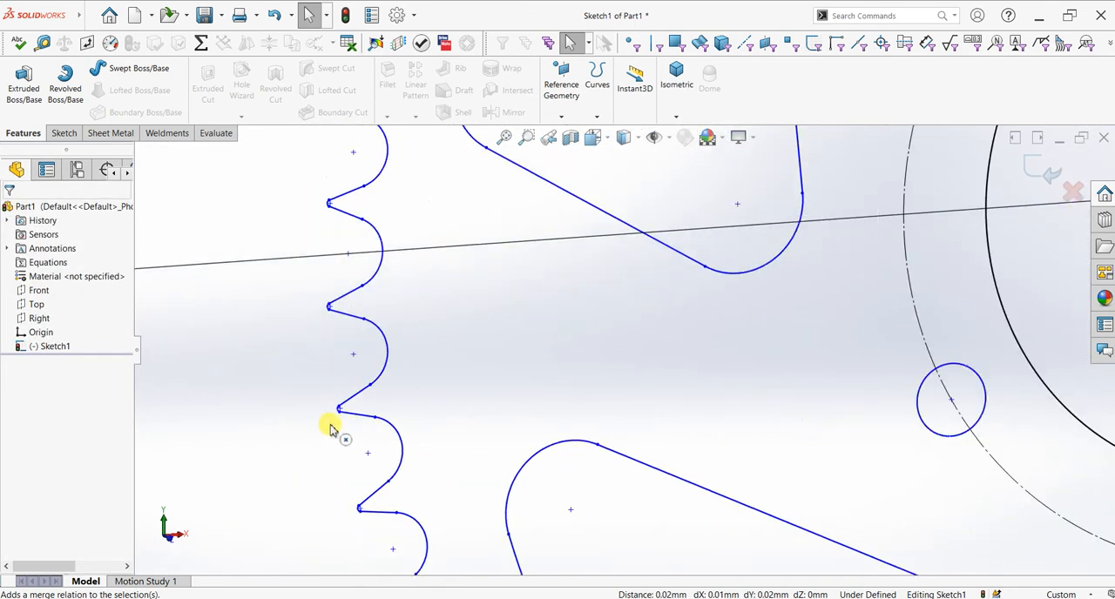
scroll(433, 382, up, 4)
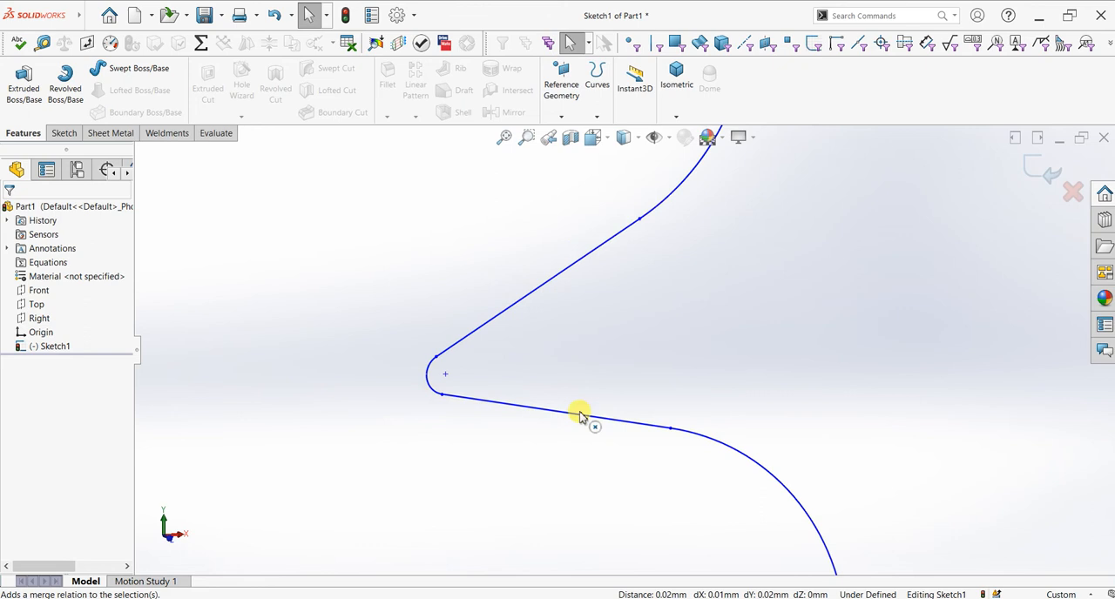
scroll(934, 453, up, 10)
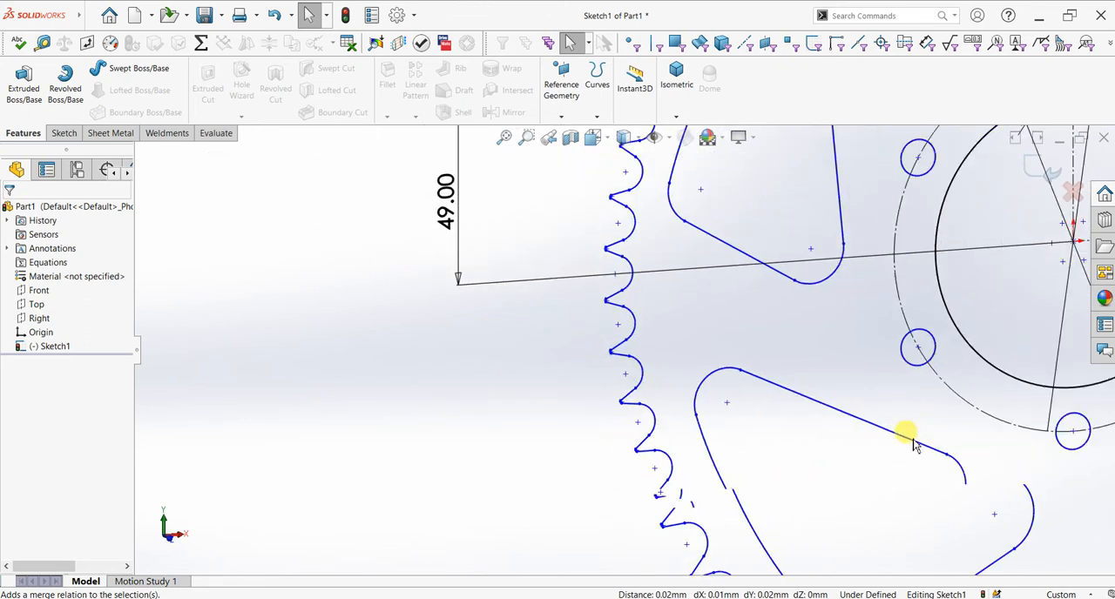
scroll(913, 340, down, 2)
scroll(907, 340, up, 2)
scroll(880, 260, down, 3)
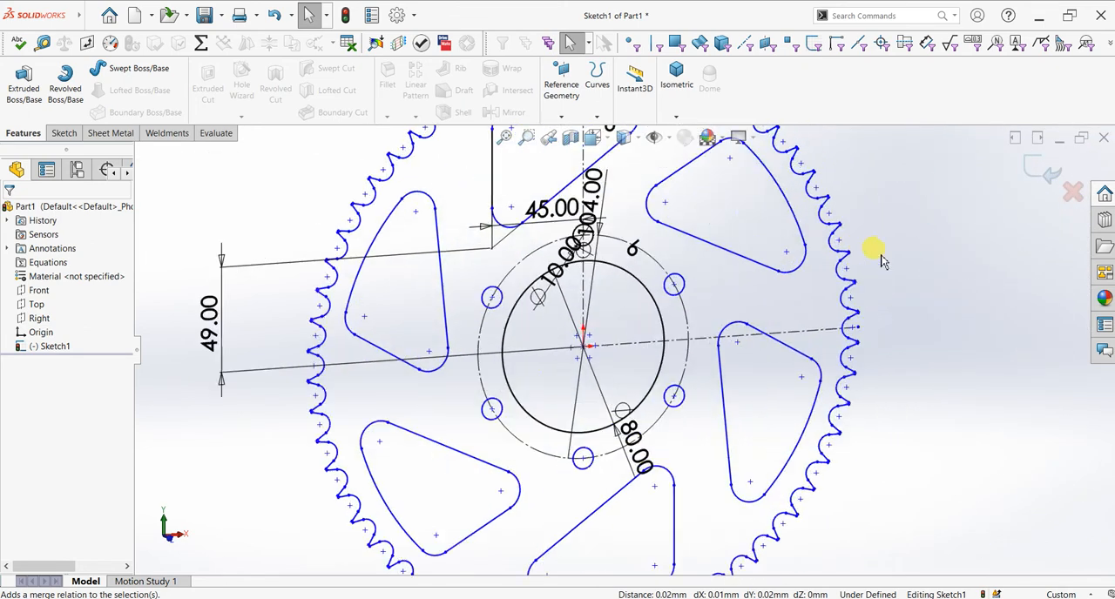
scroll(599, 289, up, 2)
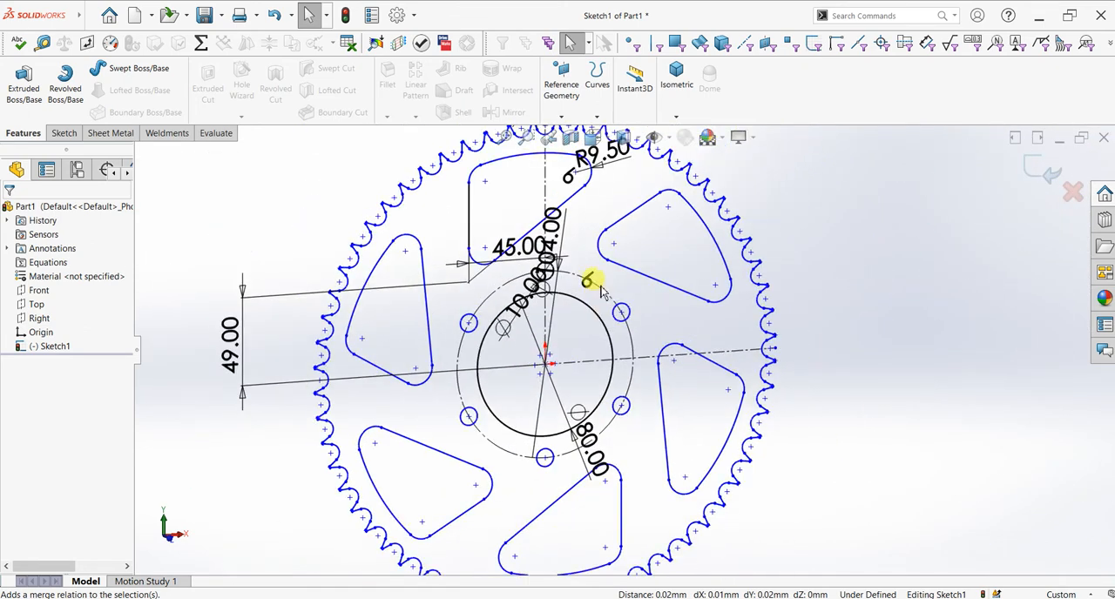
Step: Extrude the gear sketch 10 mm as a boss with the Mid Plane end condition
click(31, 97)
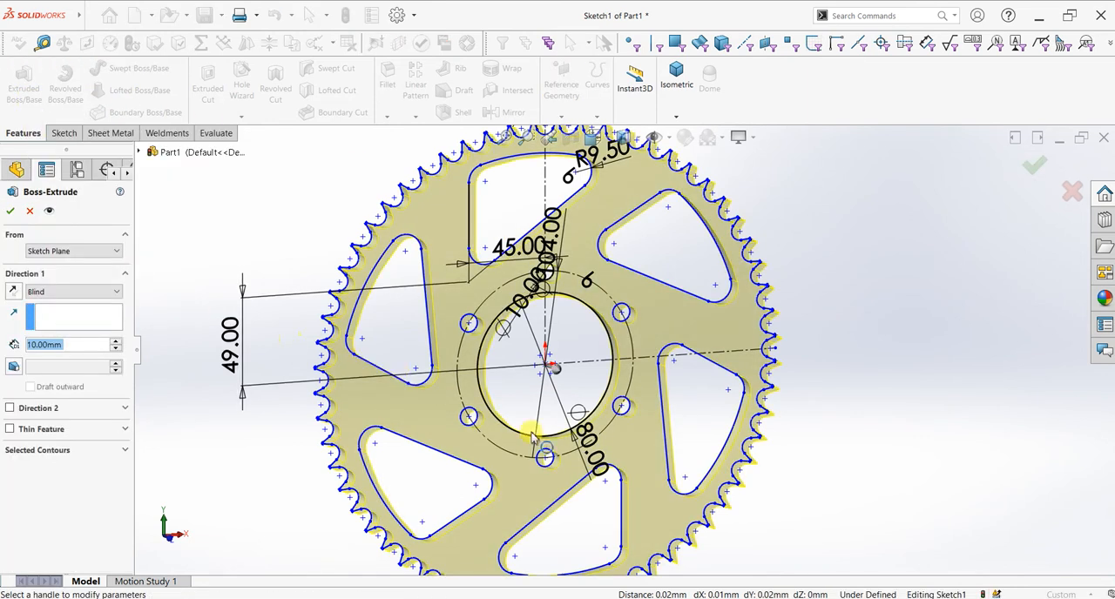
click(43, 294)
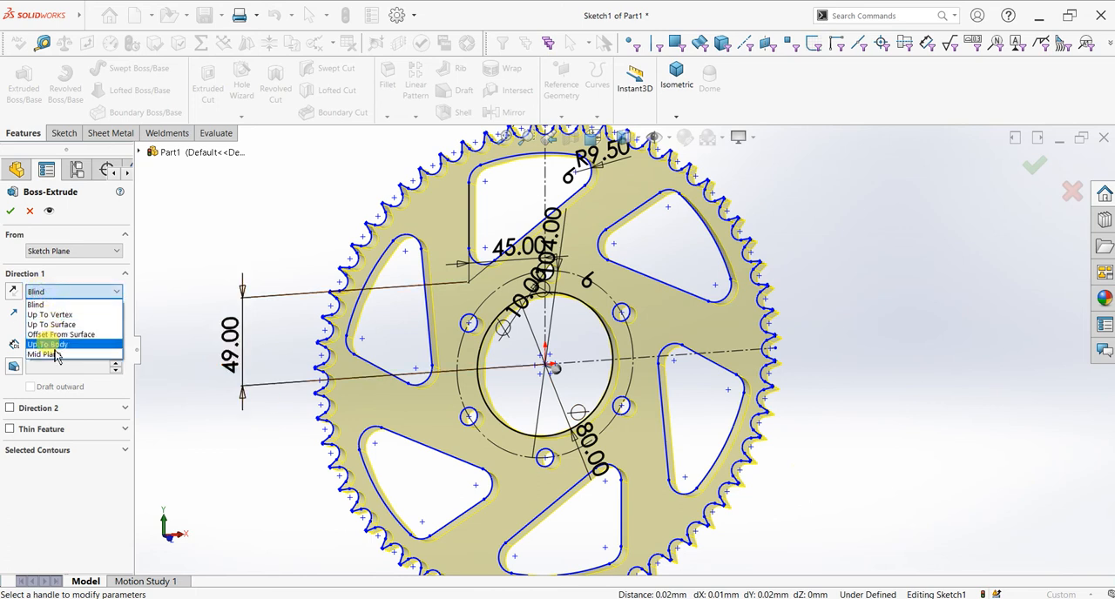
click(43, 354)
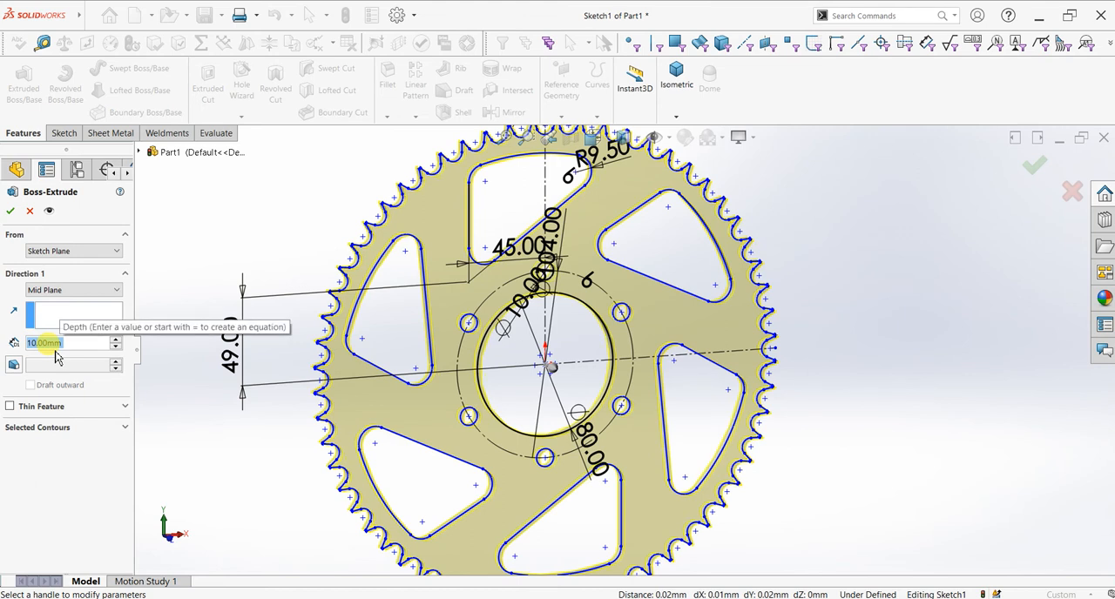
mouse_move(304, 338)
middle_down()
mouse_move(330, 336)
mouse_move(373, 371)
middle_up()
click(49, 212)
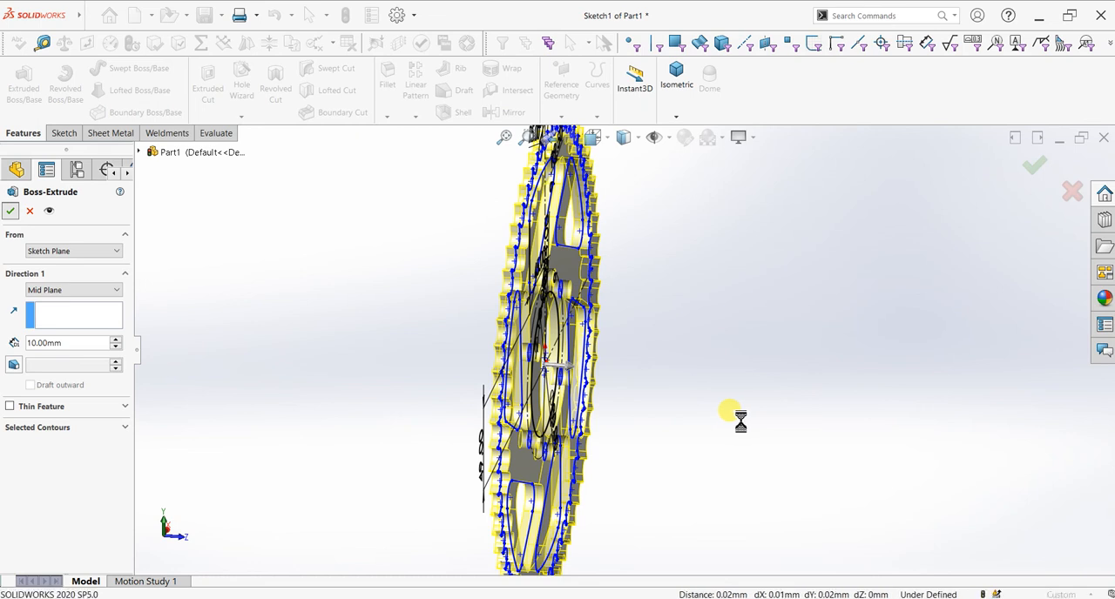
middle_drag(728, 420, 677, 409)
scroll(641, 357, up, 3)
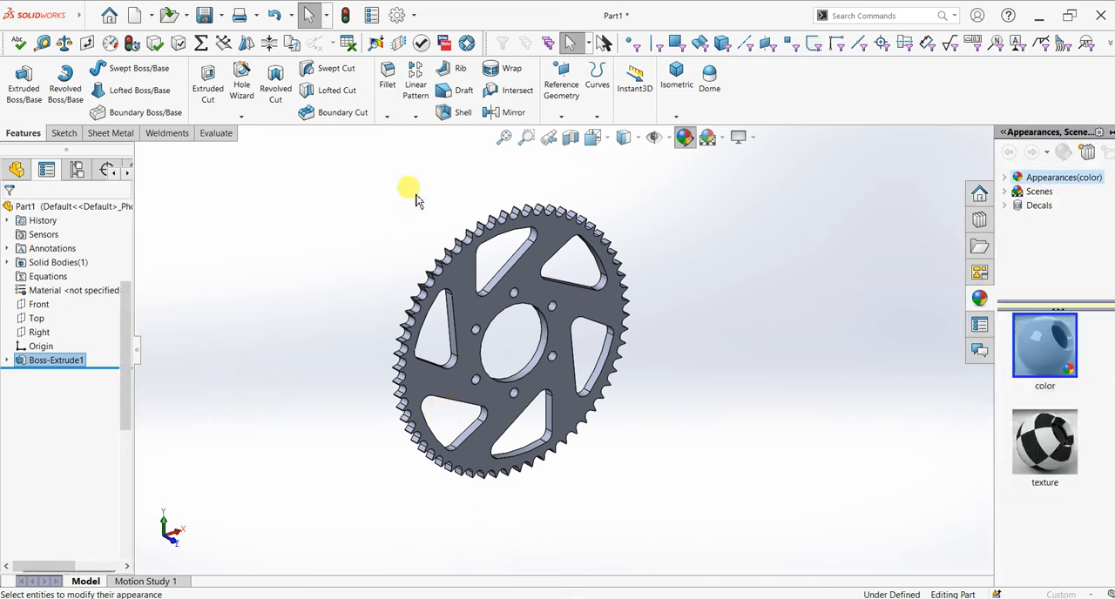
scroll(605, 410, down, 1)
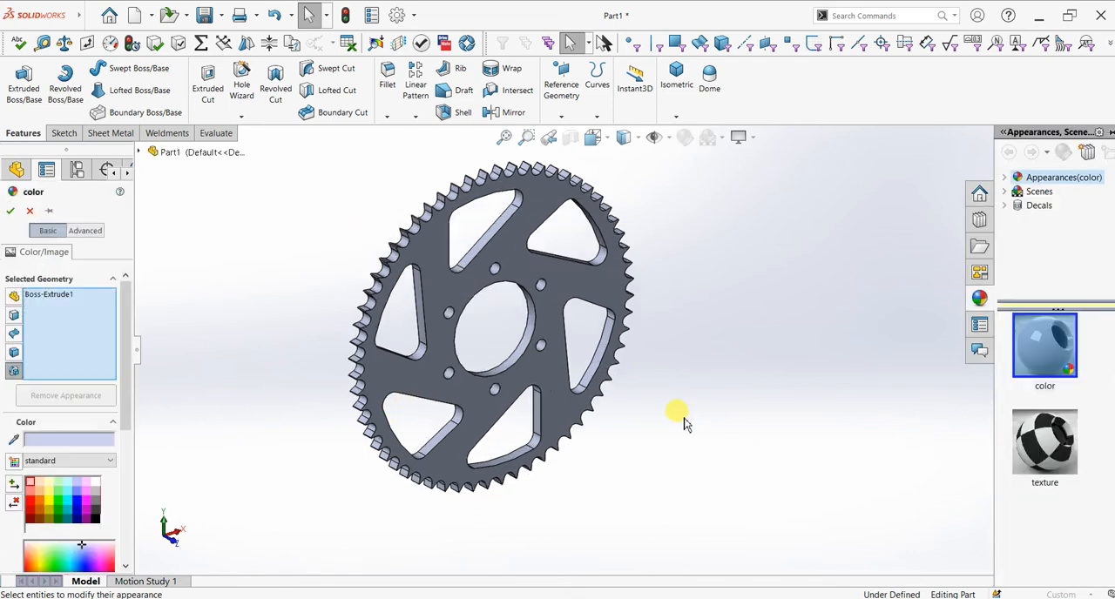
click(12, 213)
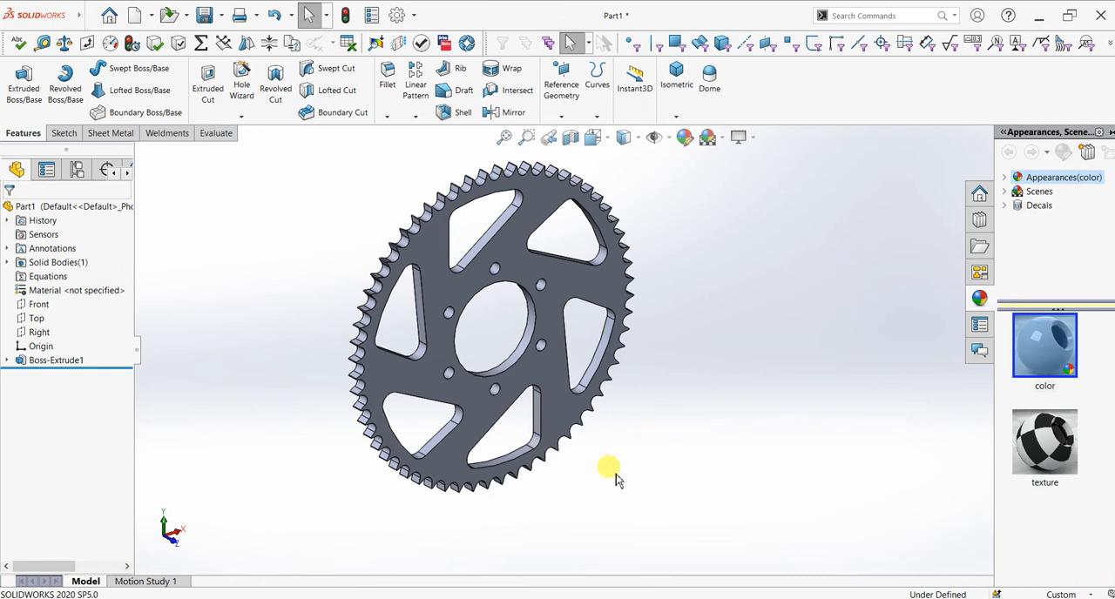
middle_drag(620, 508, 578, 318)
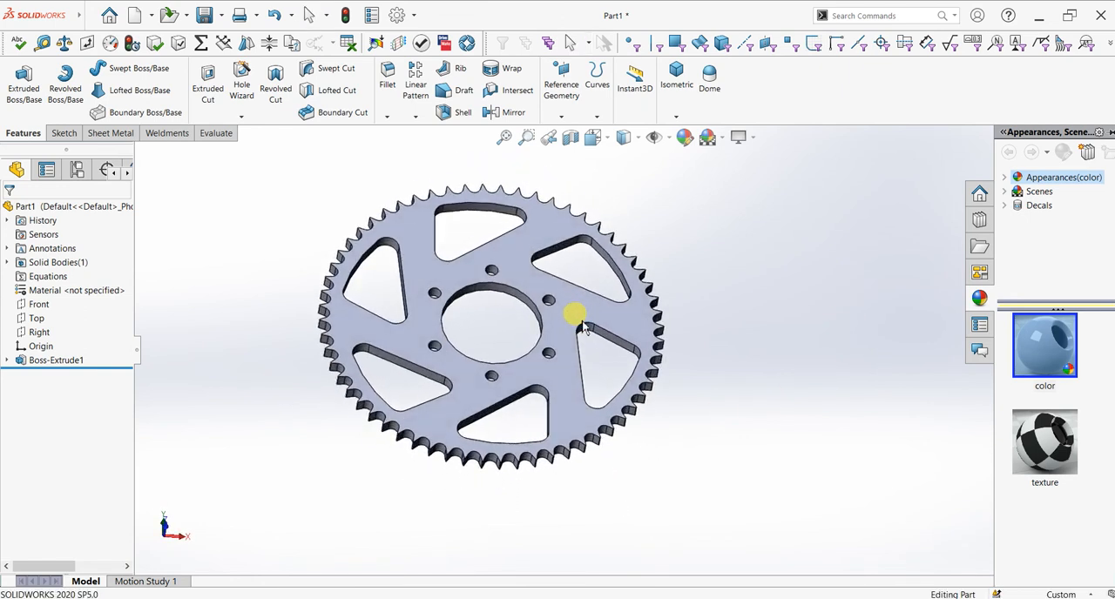
Step: Start a sketch on the Top plane and view the gear edge-on from the Bottom orientation
key(space)
click(482, 495)
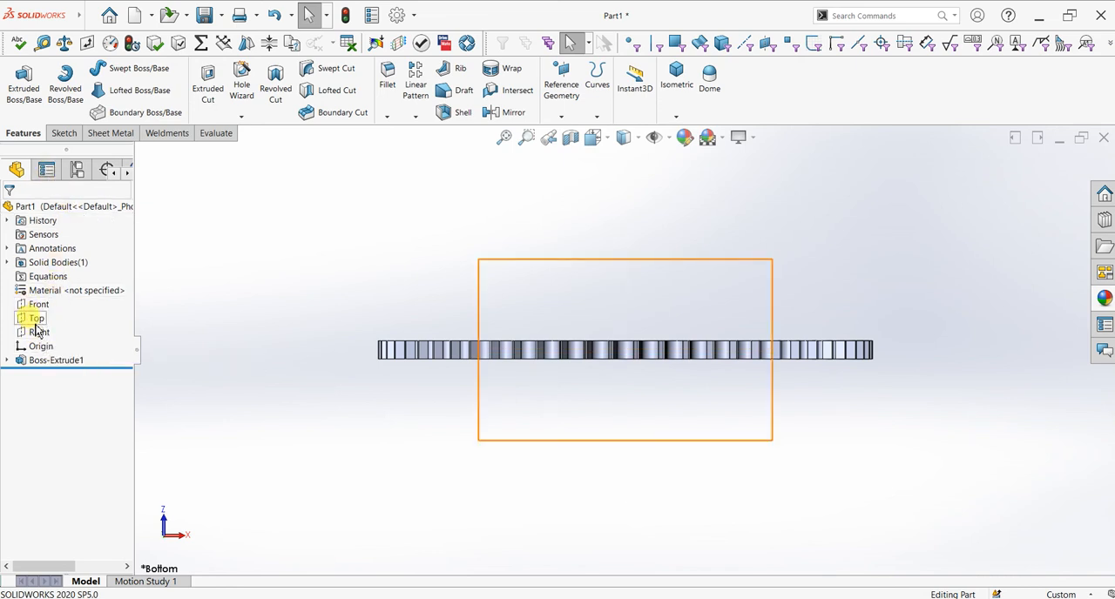
click(36, 324)
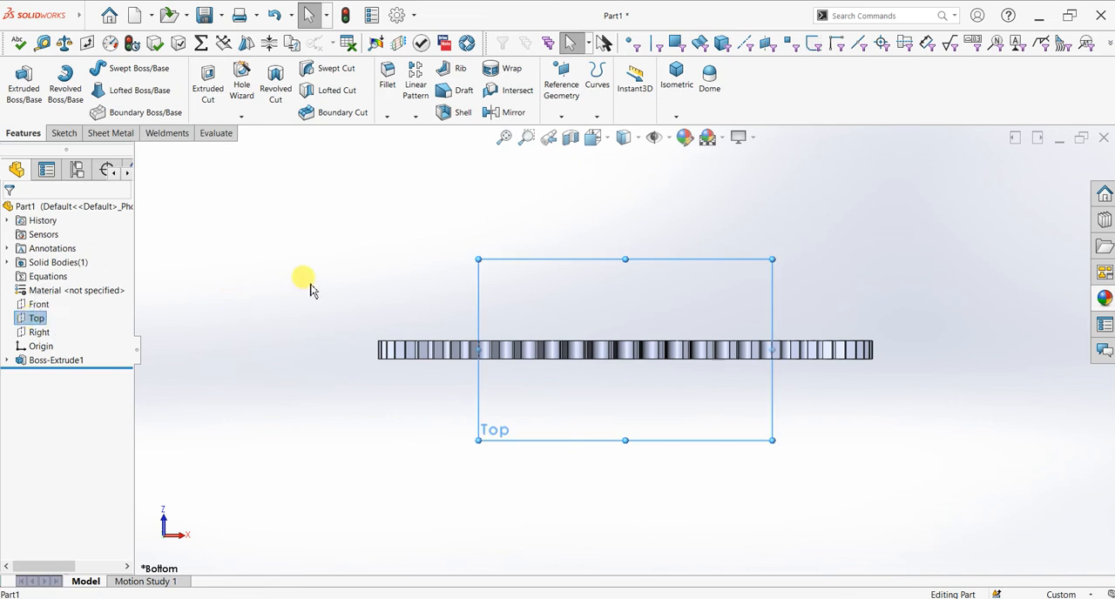
scroll(364, 352, down, 5)
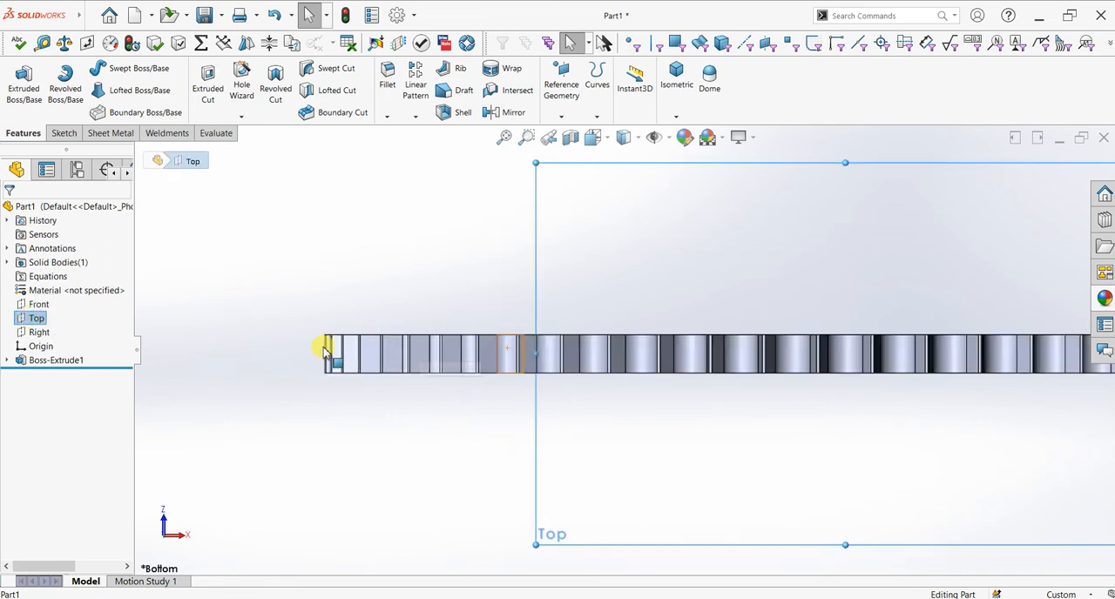
click(63, 132)
click(18, 79)
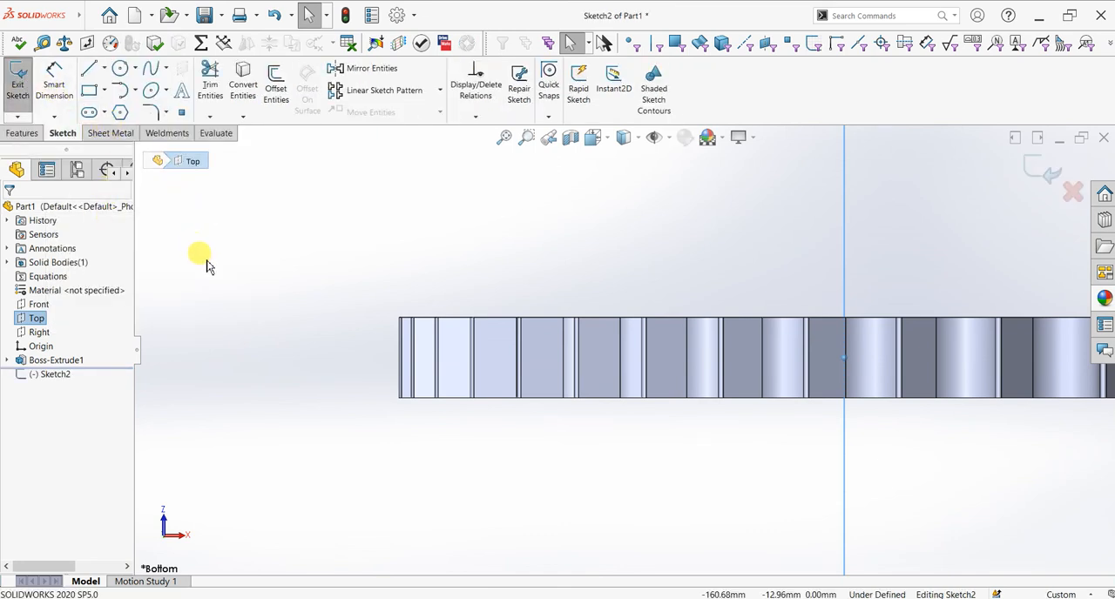
mouse_move(453, 331)
middle_down()
mouse_move(443, 340)
mouse_move(454, 334)
middle_up()
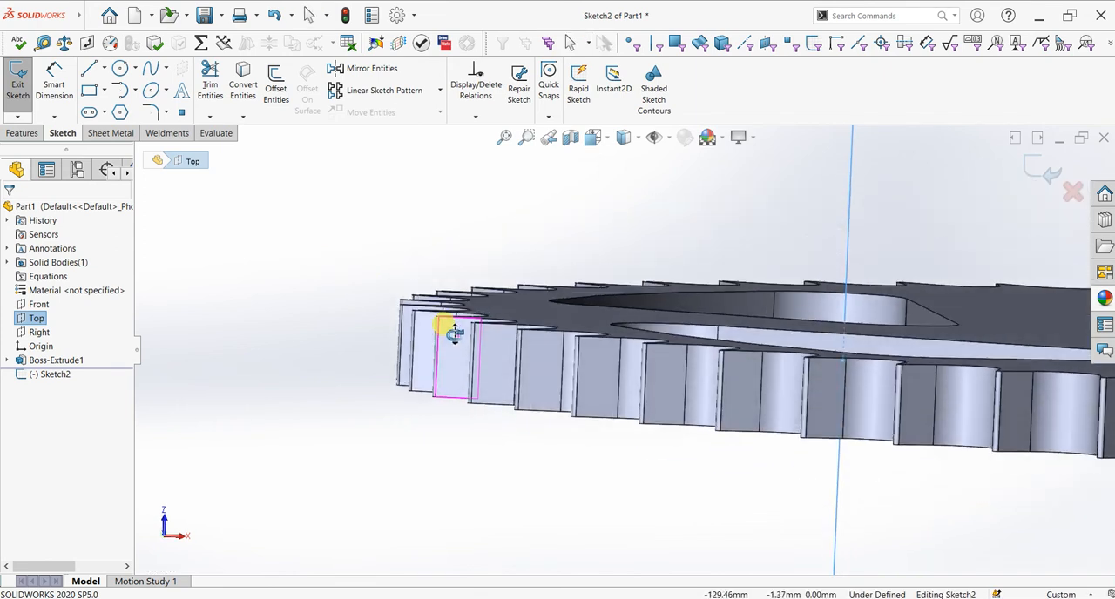
key(space)
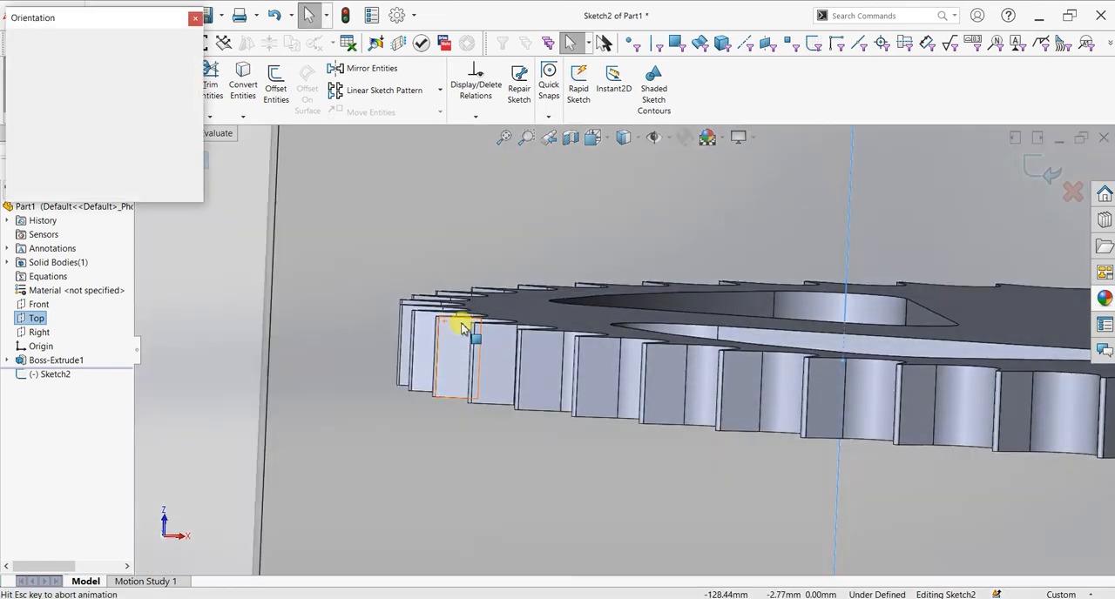
click(511, 413)
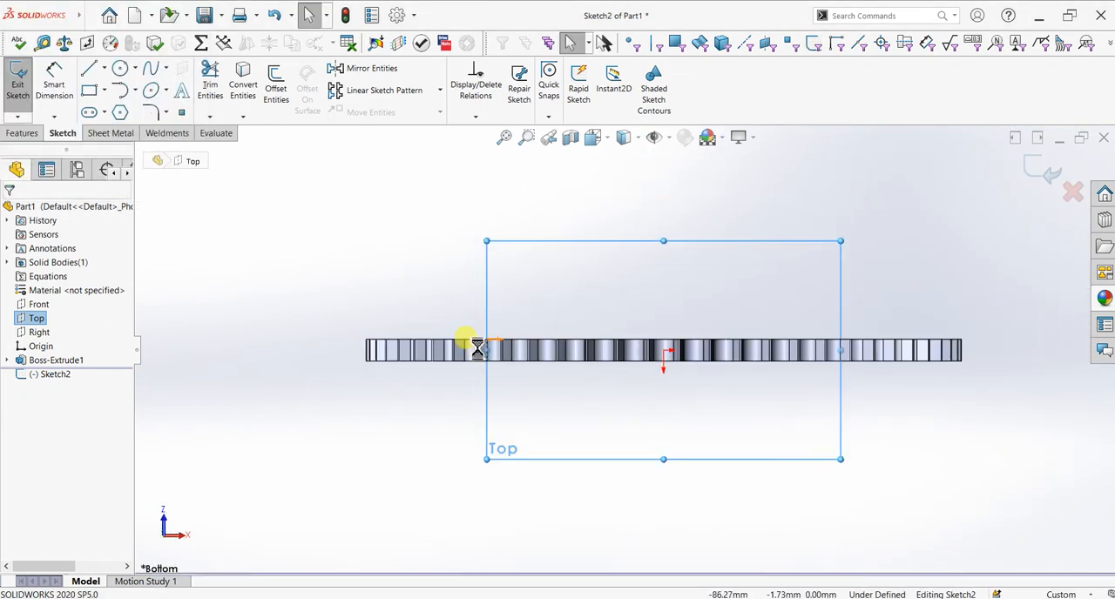
Step: Sketch a tapered profile at the gear's outer rim: two lines about 12 mm long from both face edges, joined by an arc of about 1.1 mm radius
scroll(390, 357, down, 4)
scroll(450, 340, down, 3)
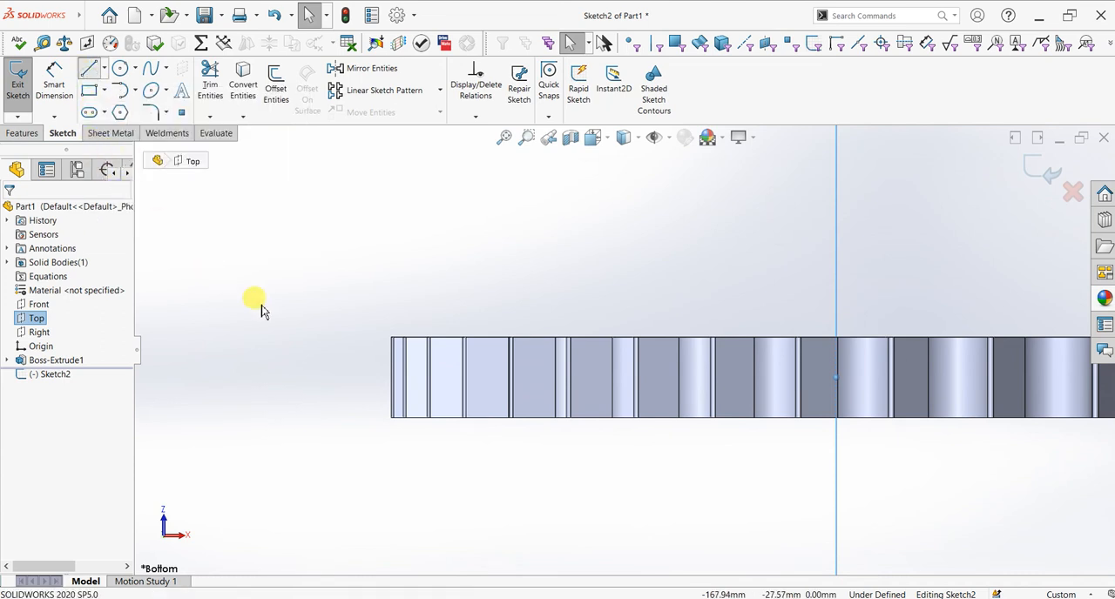
click(485, 337)
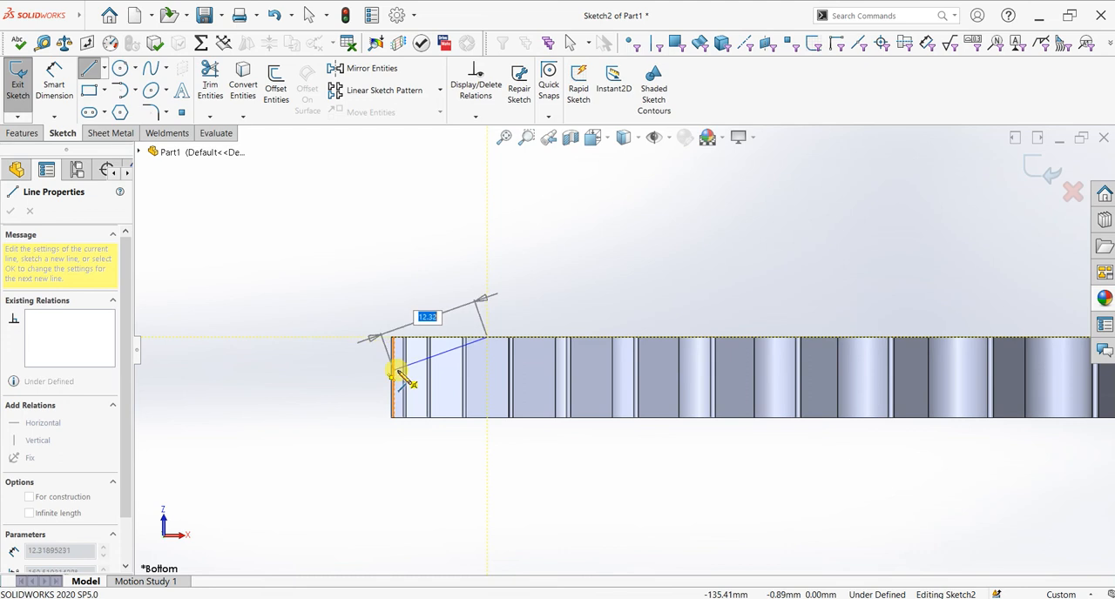
click(399, 371)
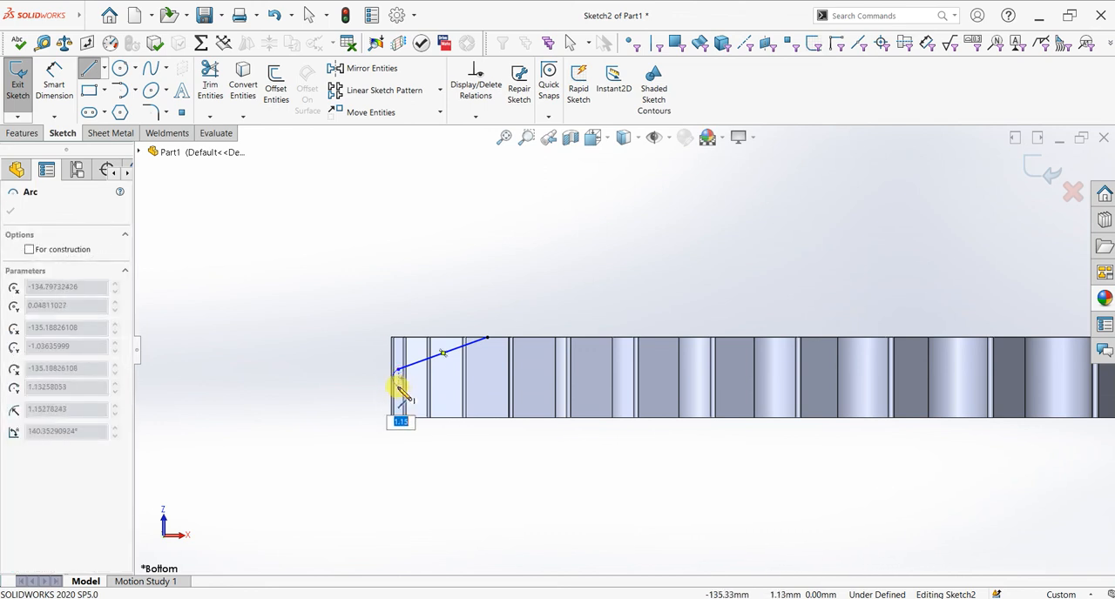
click(398, 384)
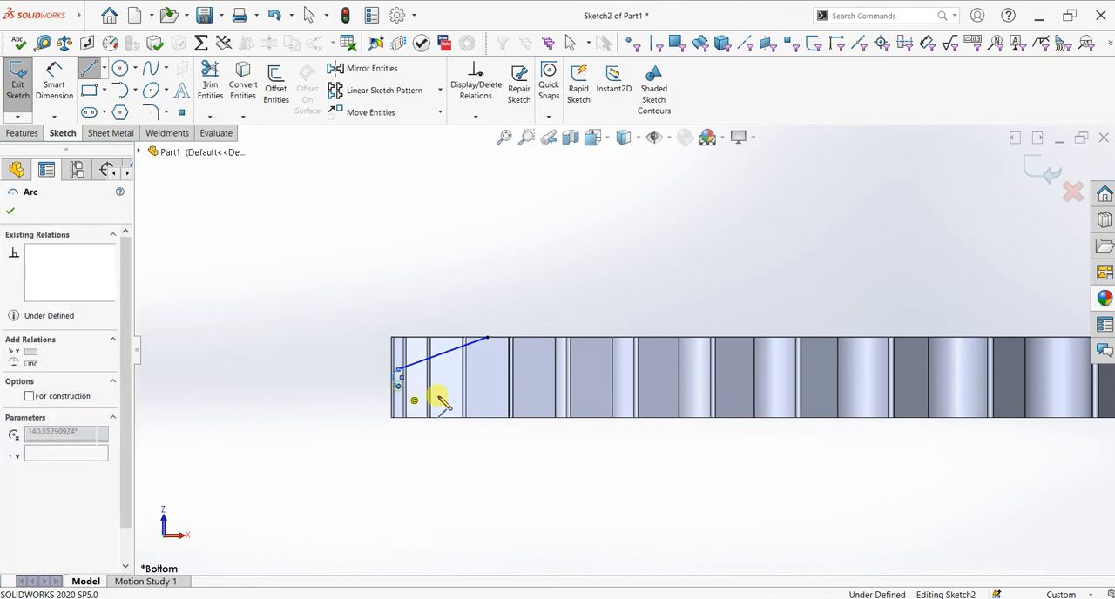
click(487, 417)
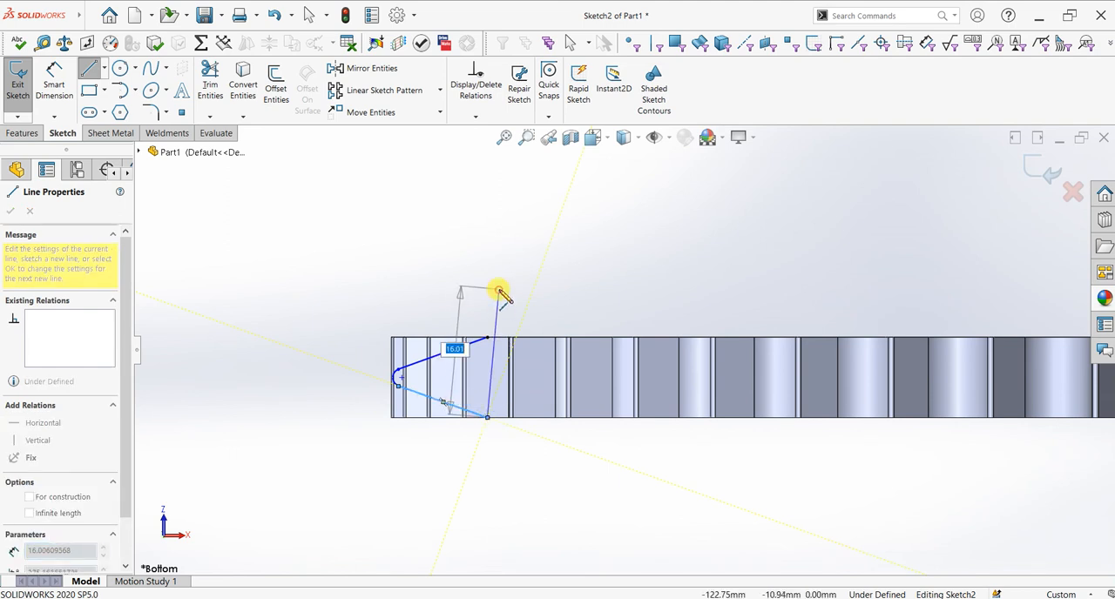
key(Escape)
Step: Move the profile's tip arc closer to the gear's outermost edge, with a radius of about 1.07 mm
scroll(384, 374, down, 6)
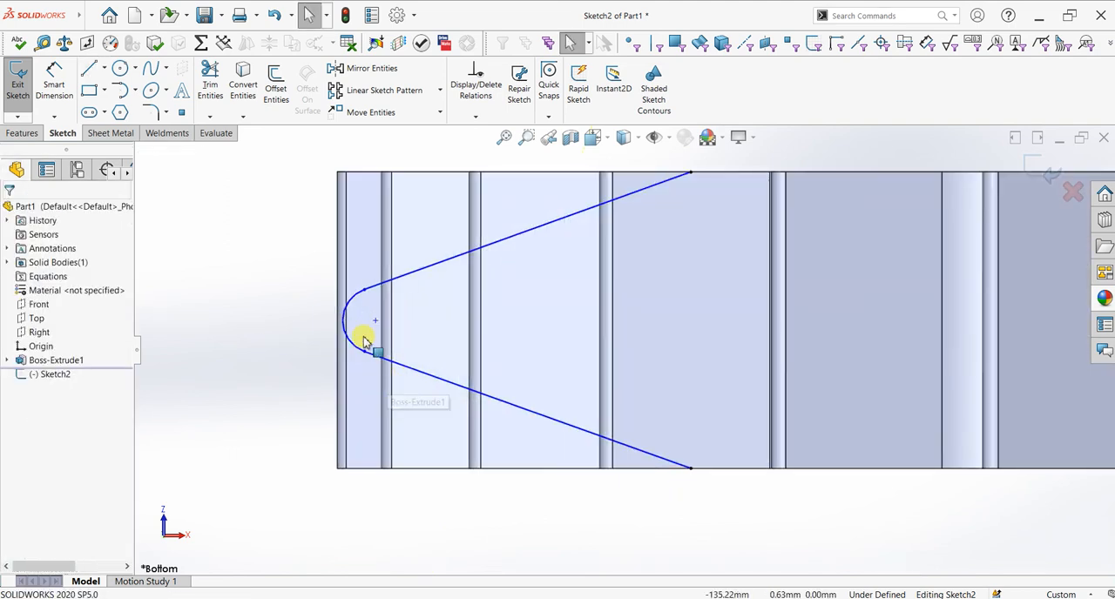
click(341, 324)
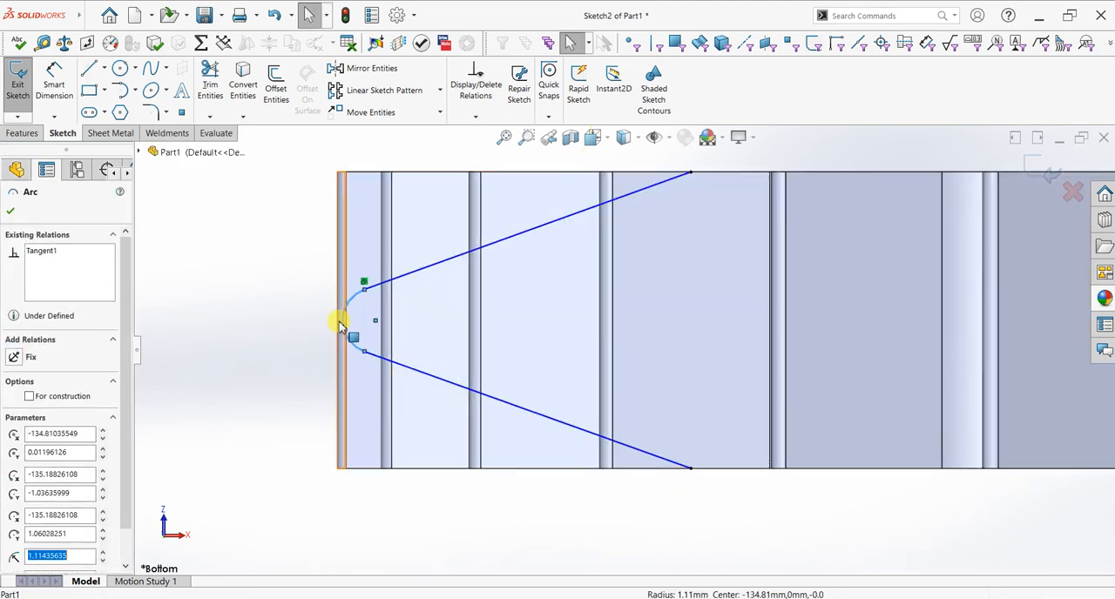
key(Escape)
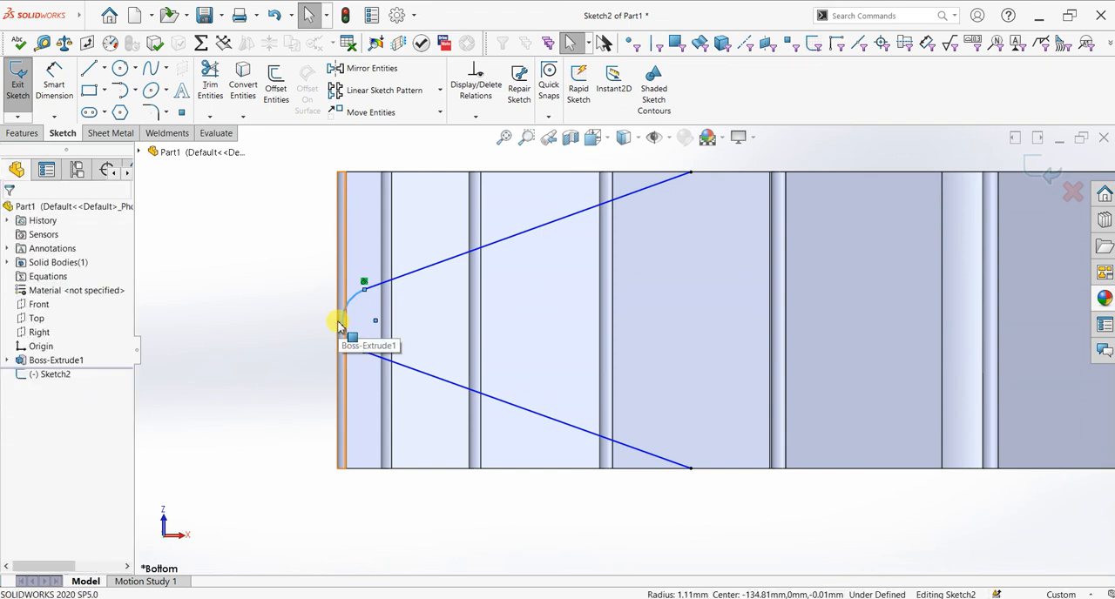
ctrl+click(340, 324)
key(Escape)
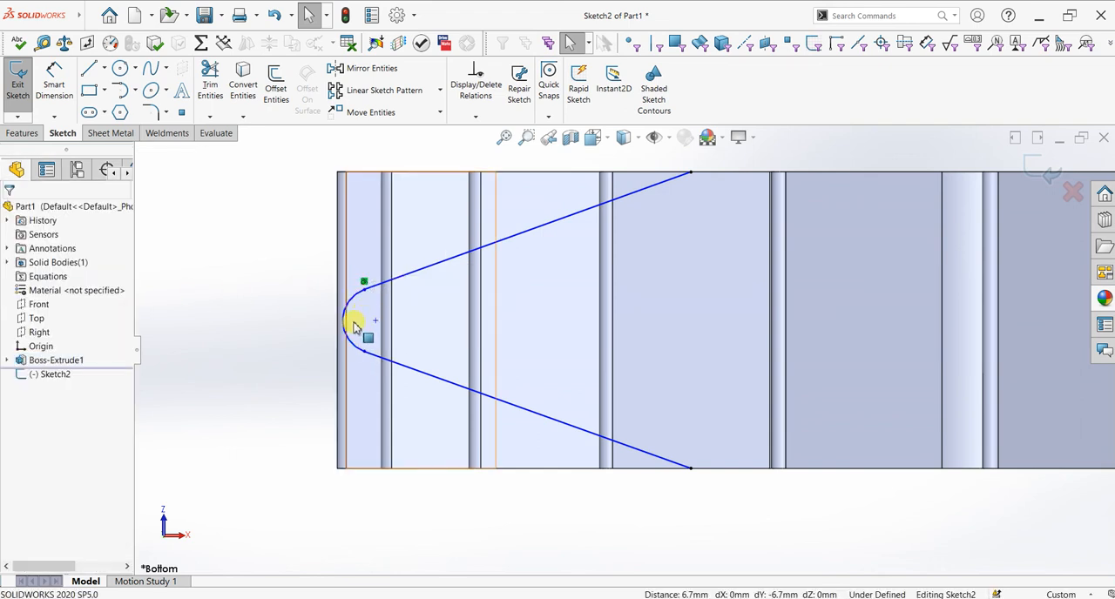
click(340, 324)
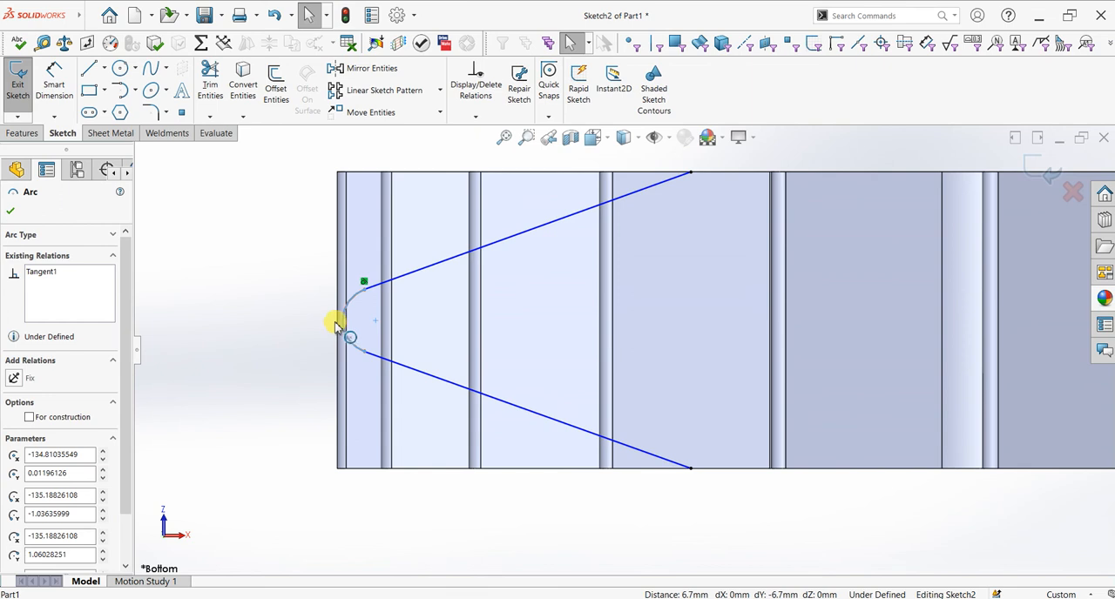
mouse_move(331, 324)
mouse_down()
mouse_move(341, 329)
mouse_move(333, 310)
mouse_up()
scroll(364, 330, down, 5)
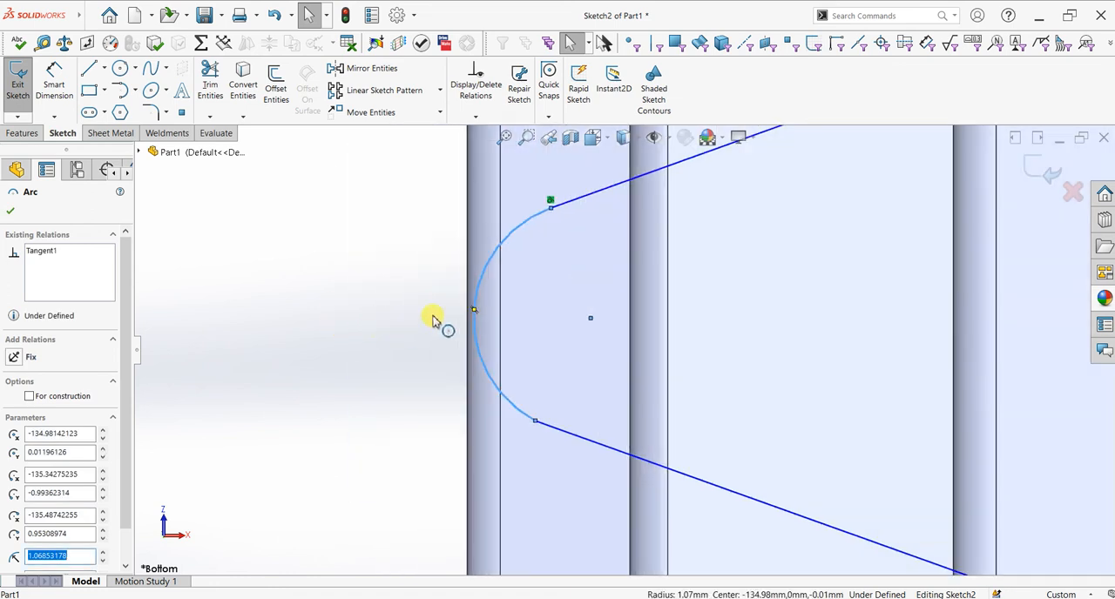
Step: Move the profile's tip arc onto the midpoint of the gear's outermost edge, with a radius of about 1.03 mm
scroll(486, 313, down, 3)
drag(517, 315, 484, 322)
scroll(884, 359, up, 2)
scroll(897, 377, up, 5)
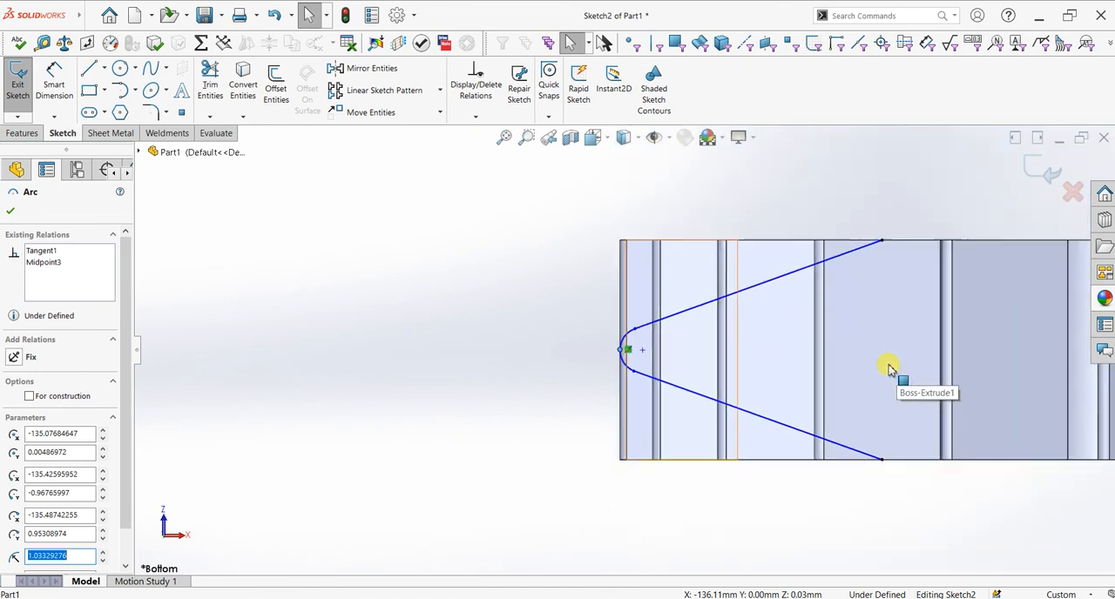
scroll(886, 366, up, 1)
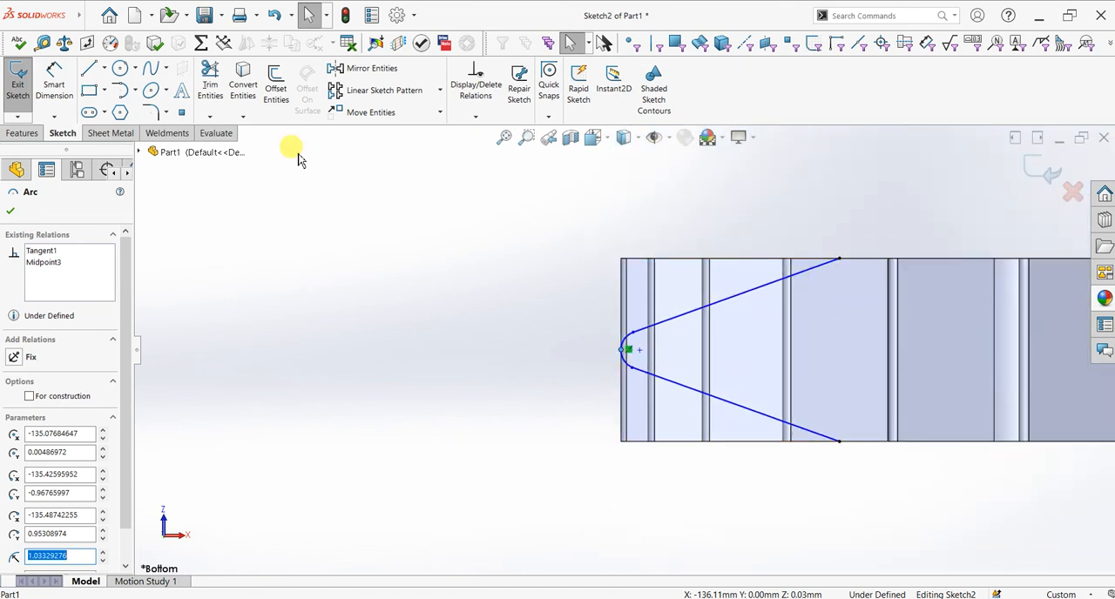
Step: Add a driven horizontal dimension between the gear's outer corner and the upper end of the tapered profile
click(53, 83)
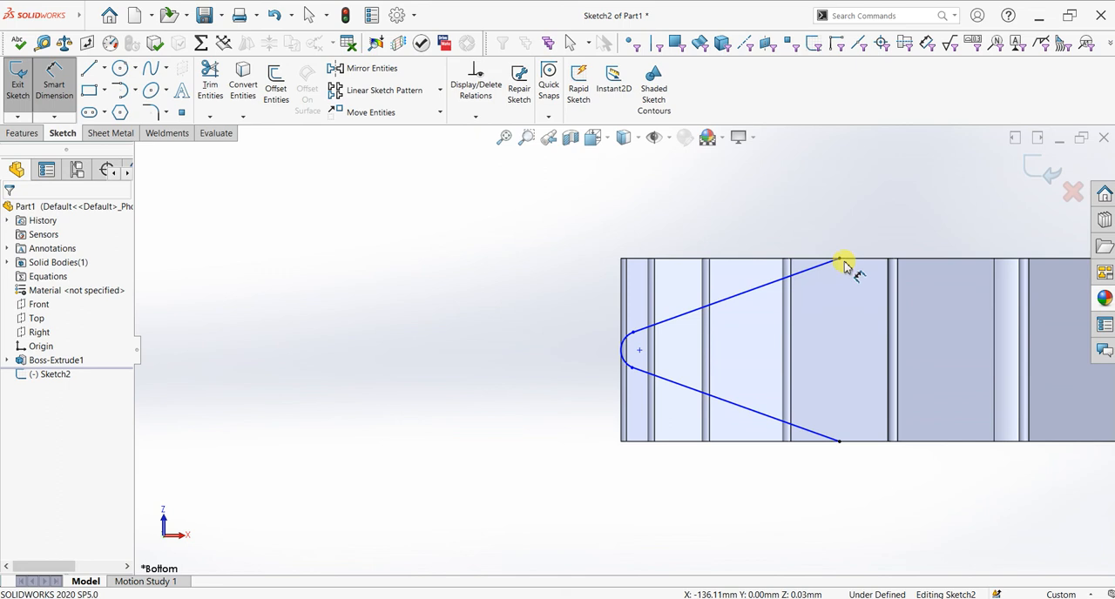
click(624, 261)
click(839, 258)
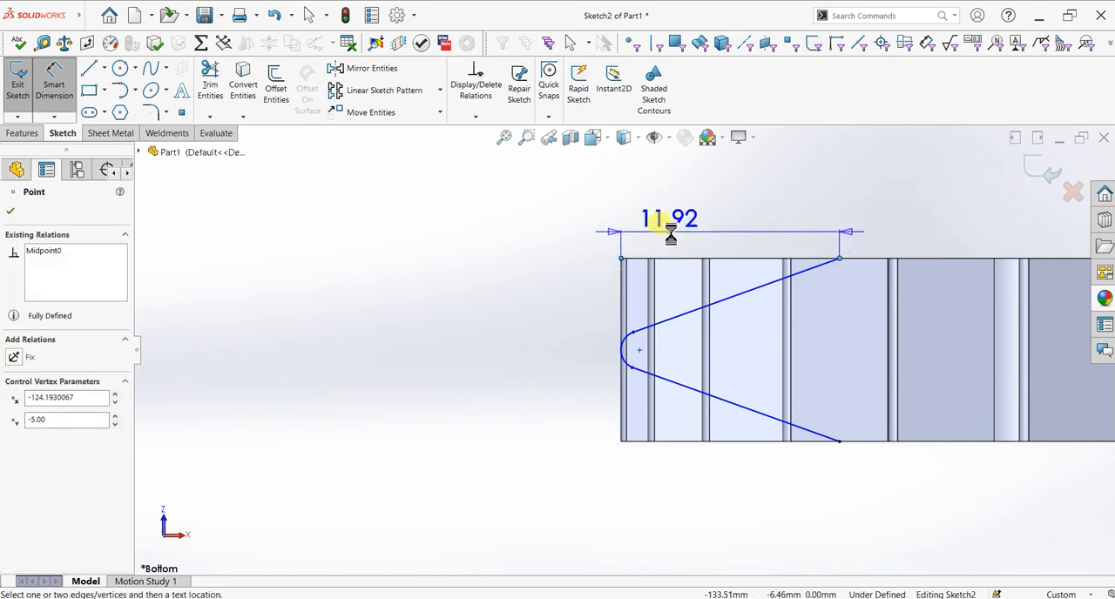
click(671, 233)
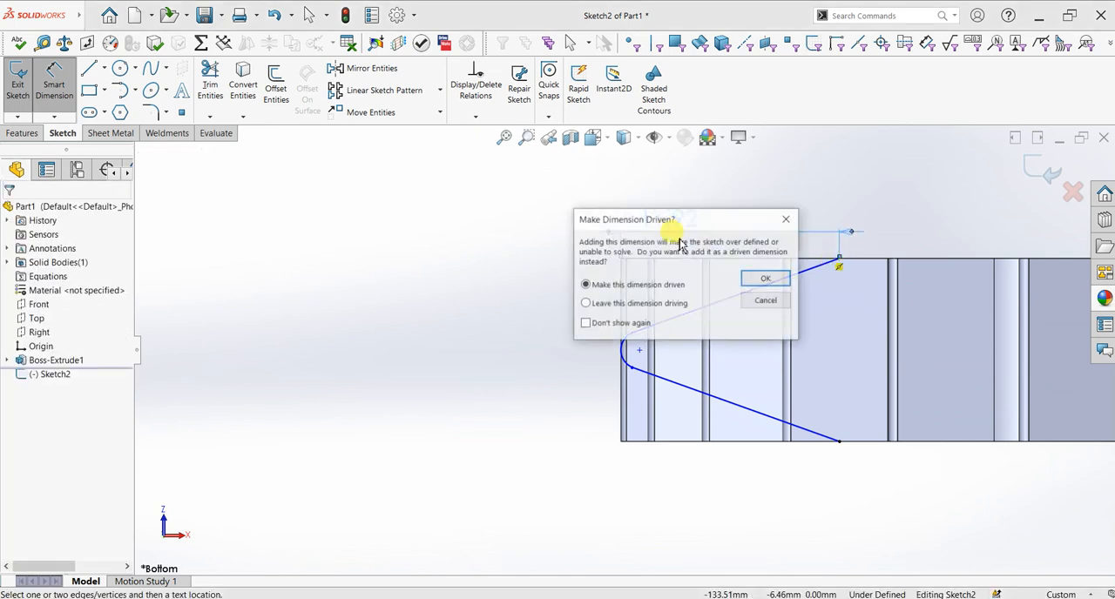
click(766, 278)
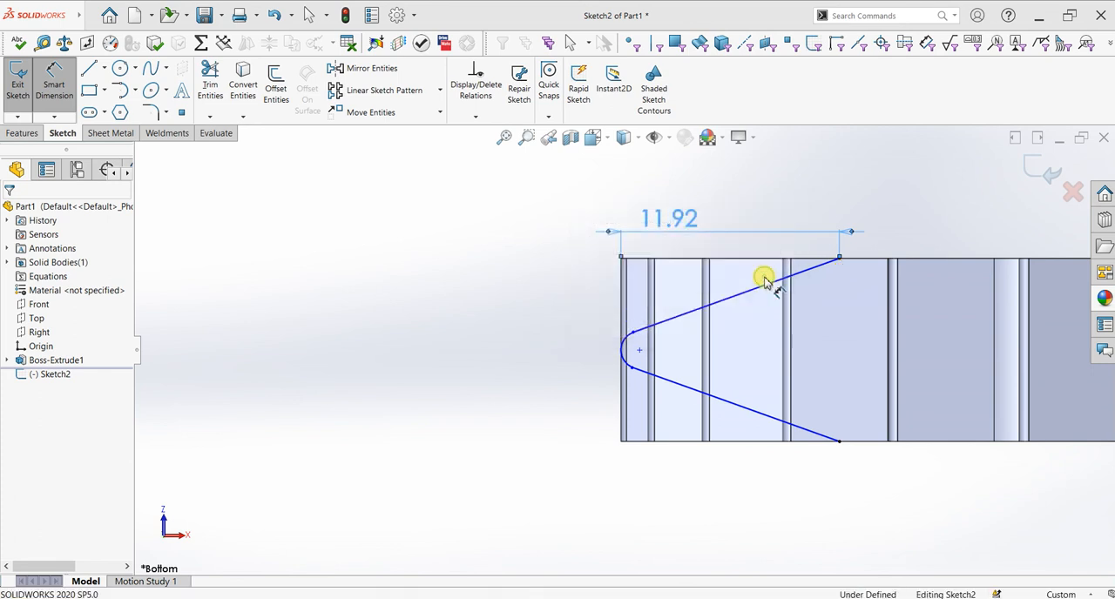
click(684, 234)
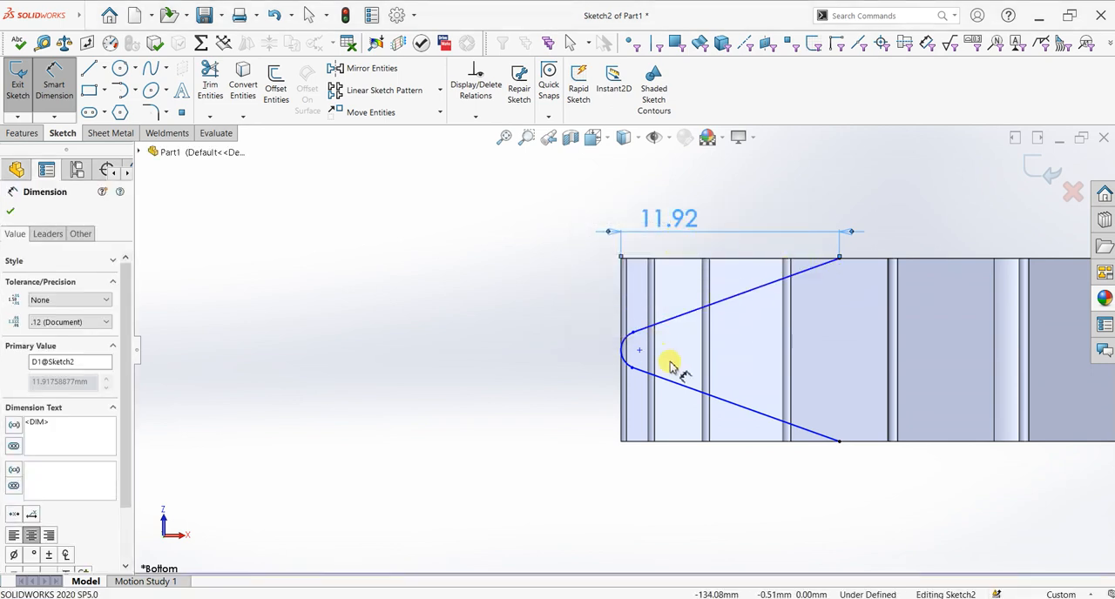
scroll(902, 403, up, 3)
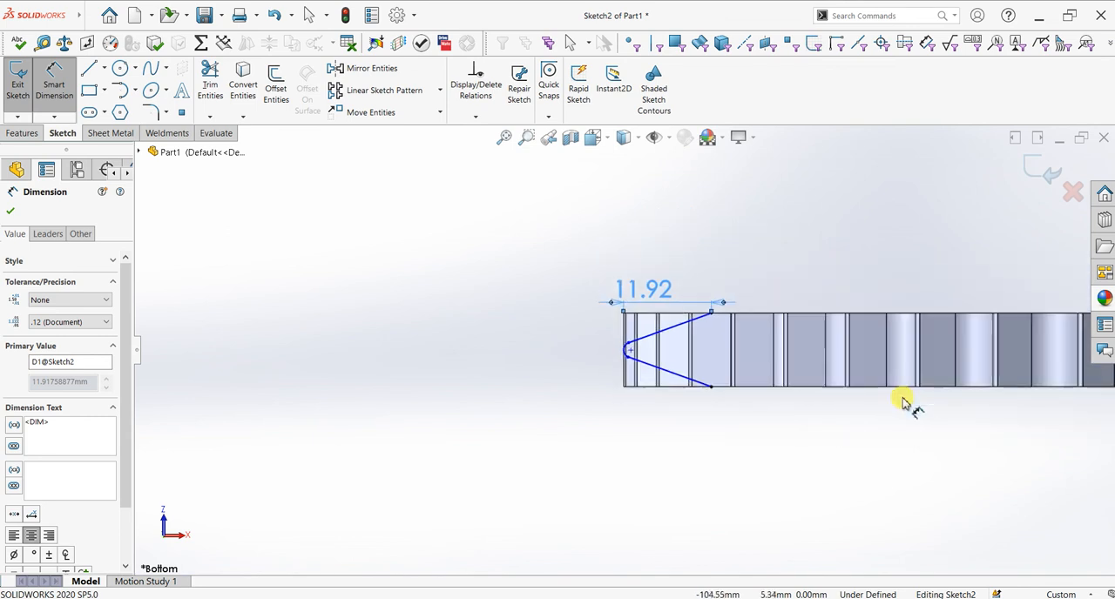
click(12, 211)
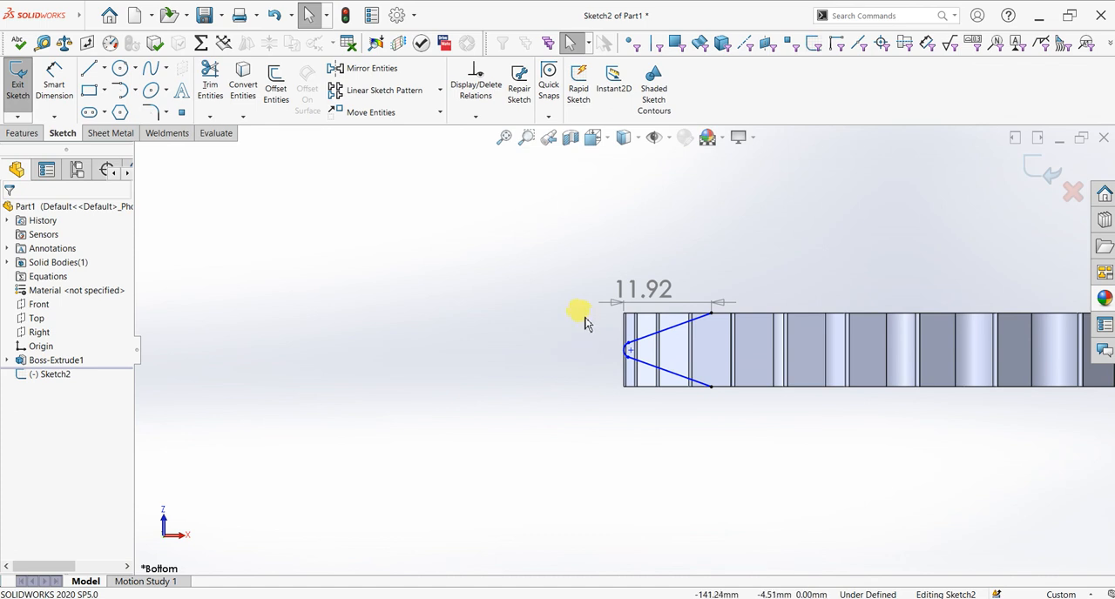
Step: Close the tapered profile with a rectangular outline of lines around the outside of the rim, about 15.2 mm wide, joining both profile ends
scroll(757, 317, down, 3)
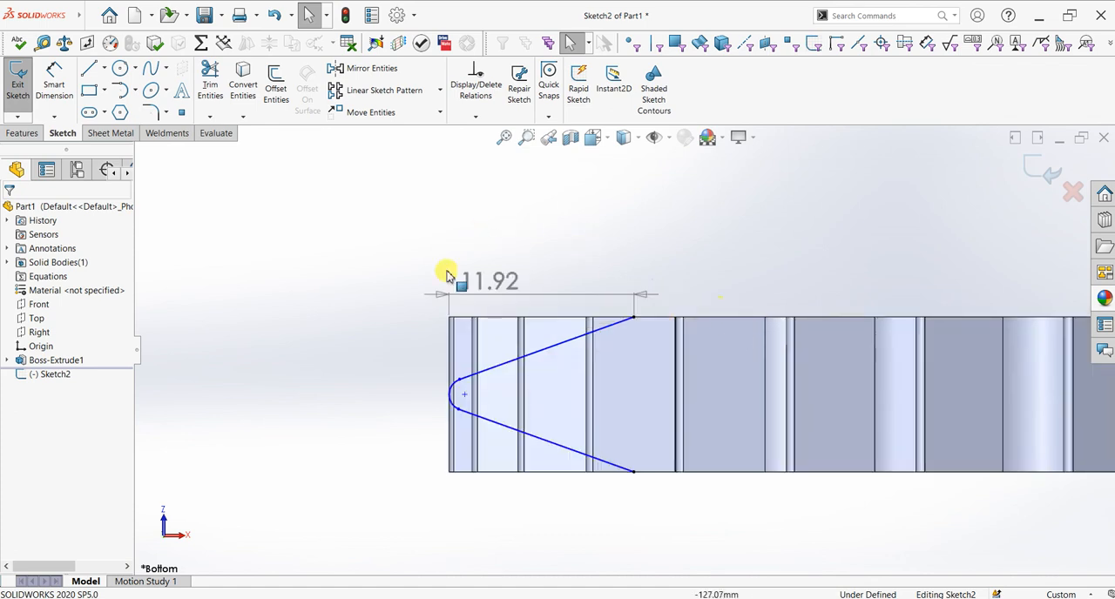
click(91, 72)
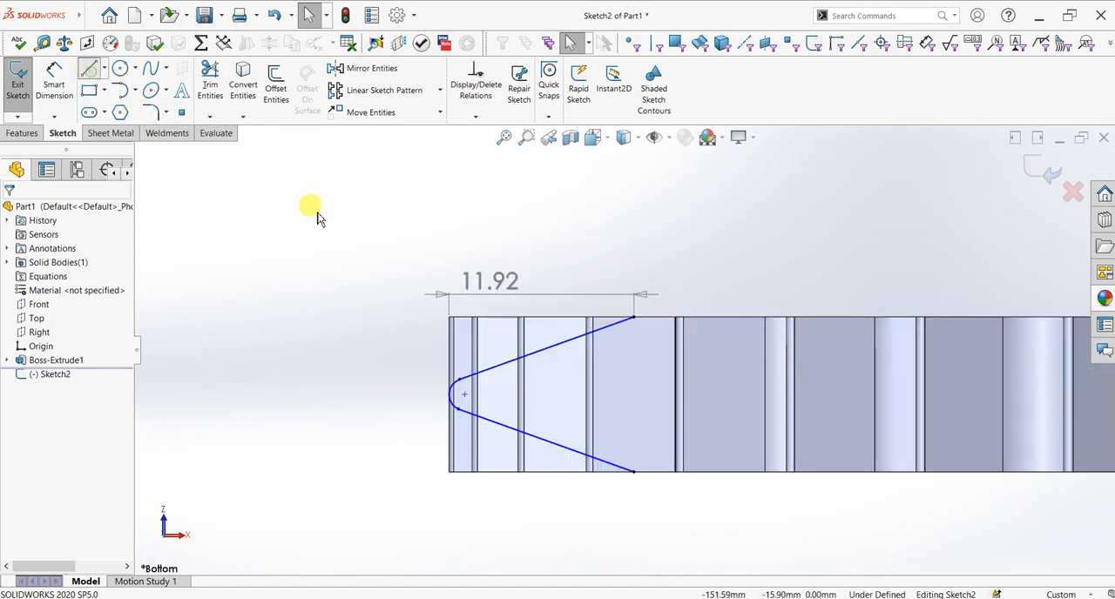
click(634, 317)
click(634, 284)
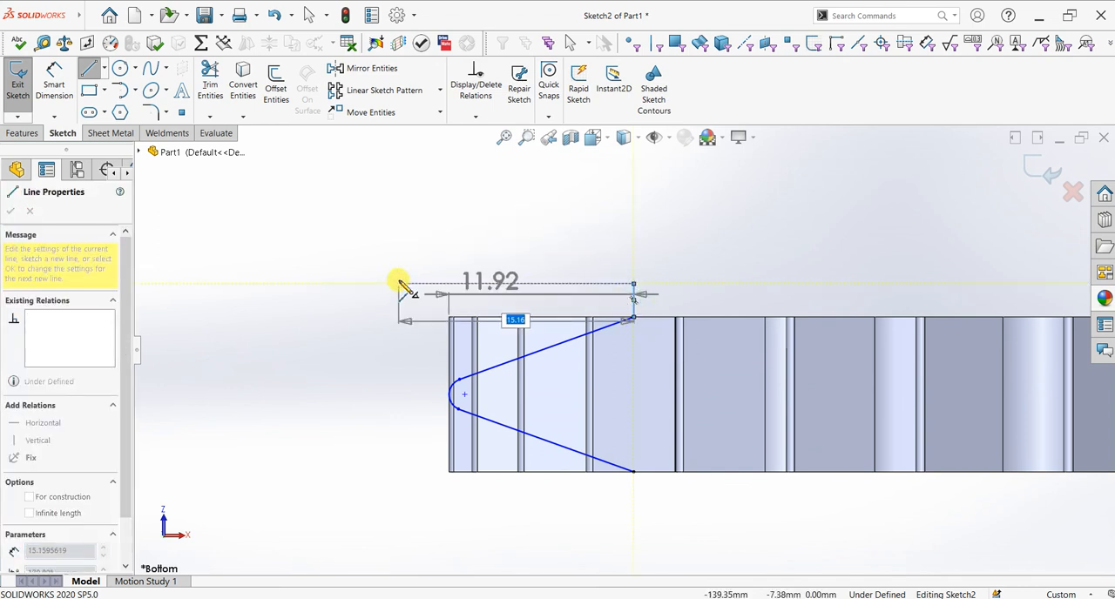
click(400, 283)
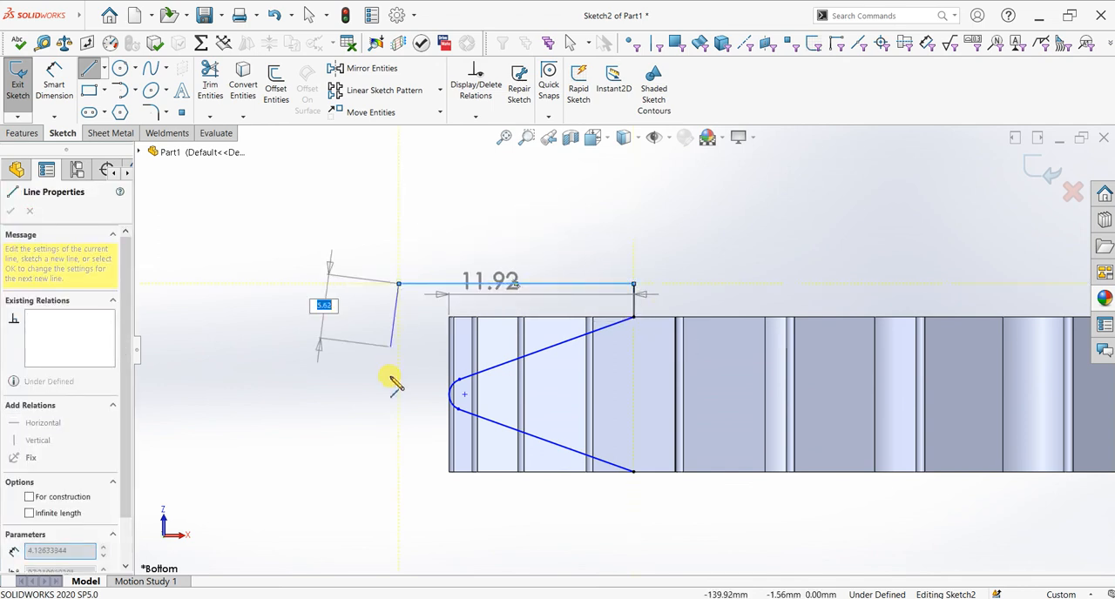
click(399, 496)
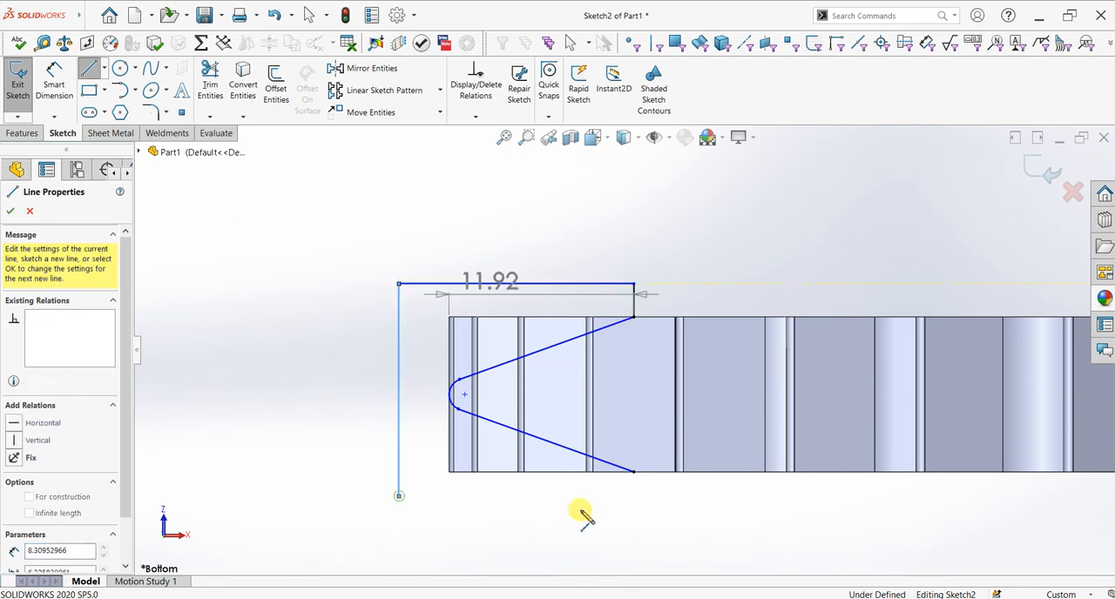
click(634, 472)
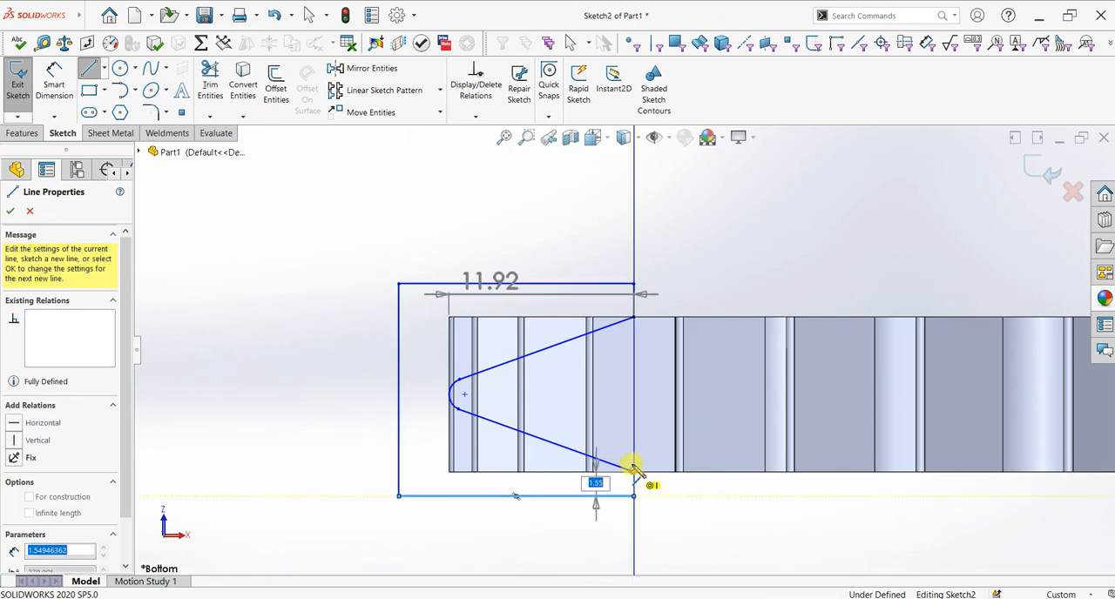
right_click(699, 245)
click(746, 284)
Step: Sketch a vertical centerline from the origin up past the gear's upper face
scroll(771, 313, up, 5)
scroll(816, 348, up, 3)
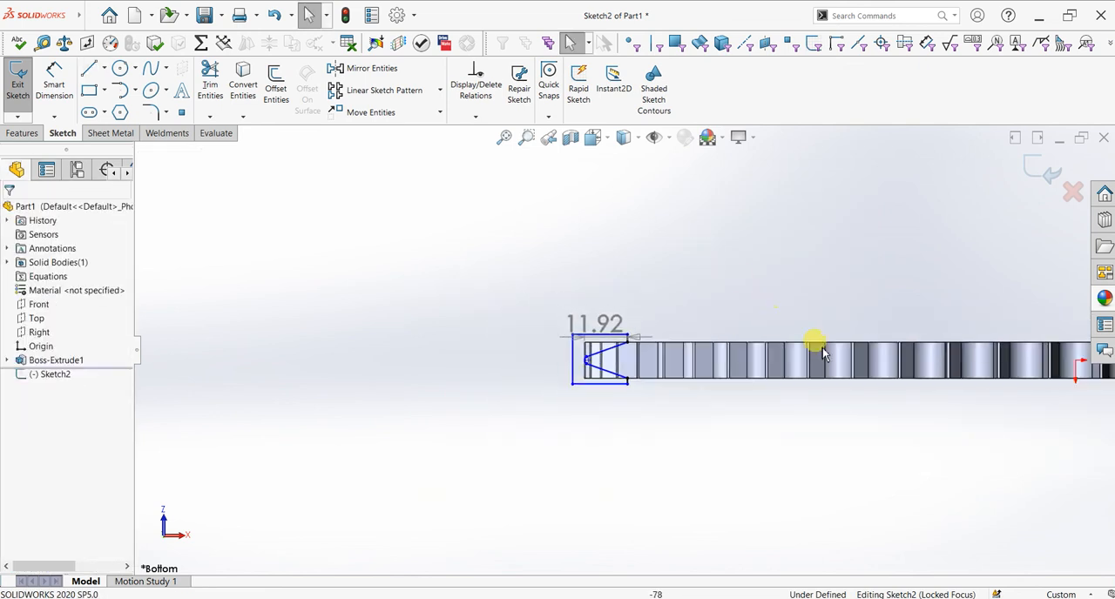
click(103, 68)
click(112, 104)
scroll(862, 316, down, 2)
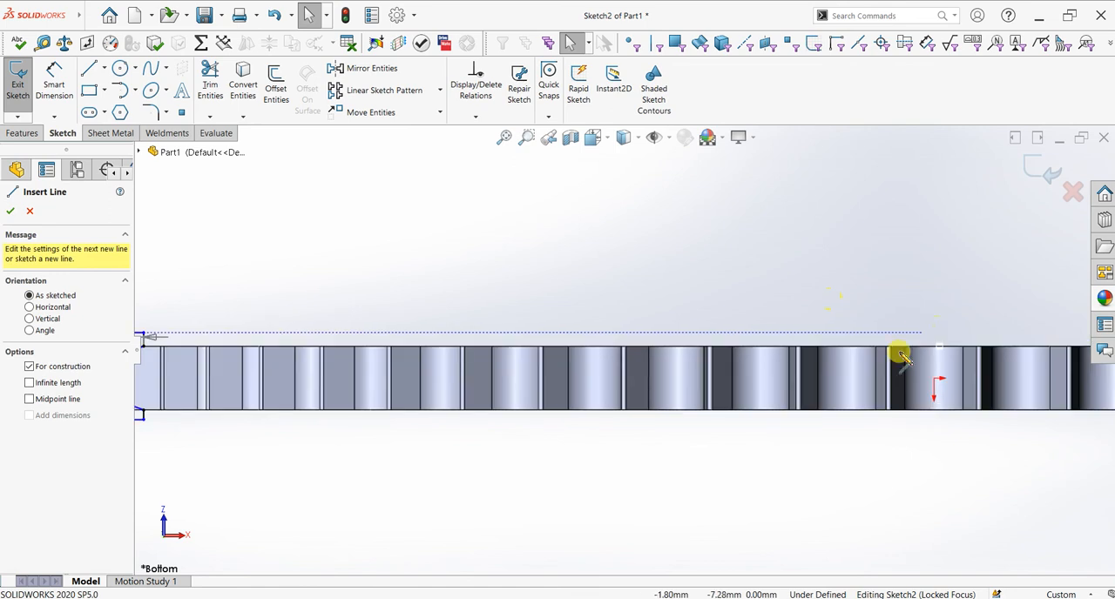
click(933, 305)
right_click(935, 296)
click(961, 311)
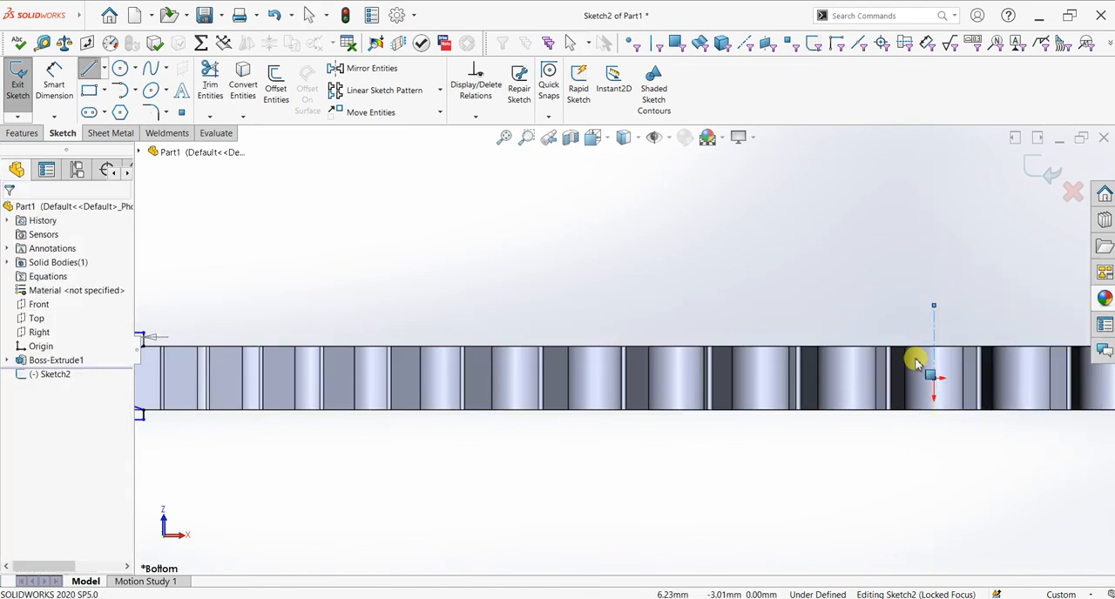
scroll(734, 365, up, 3)
scroll(877, 371, down, 2)
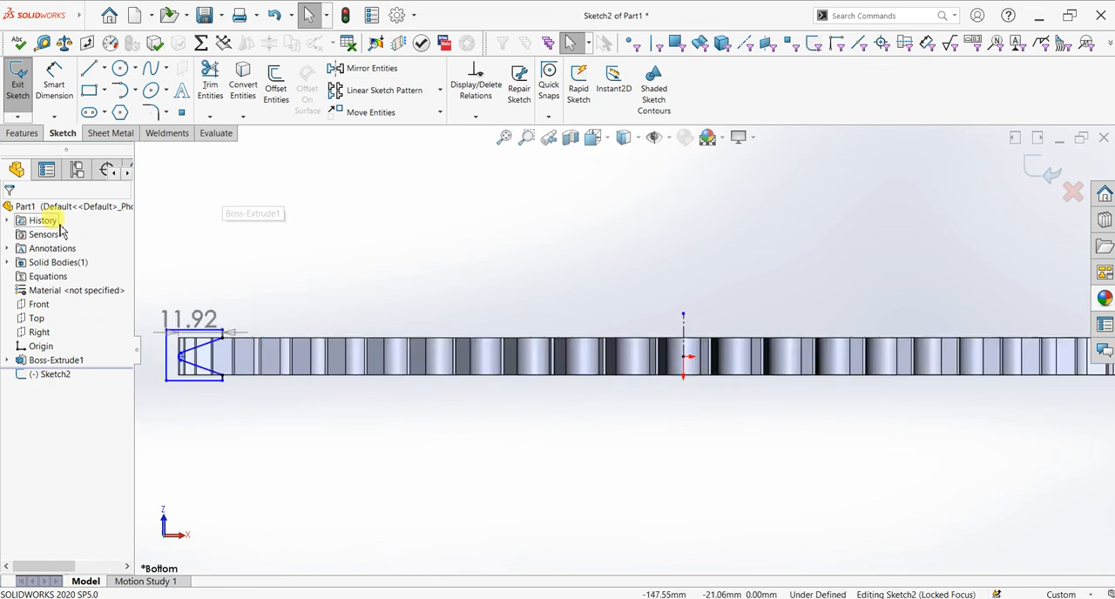
Step: Create a Revolved Cut of the closed rim profile about the vertical centerline to taper the gear teeth
click(22, 133)
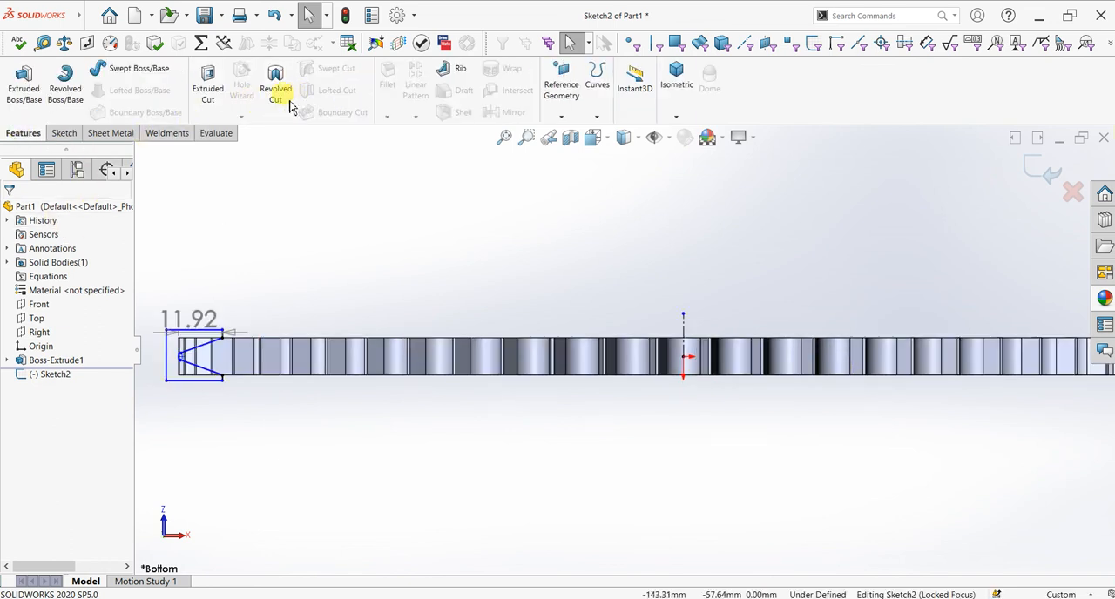
click(286, 104)
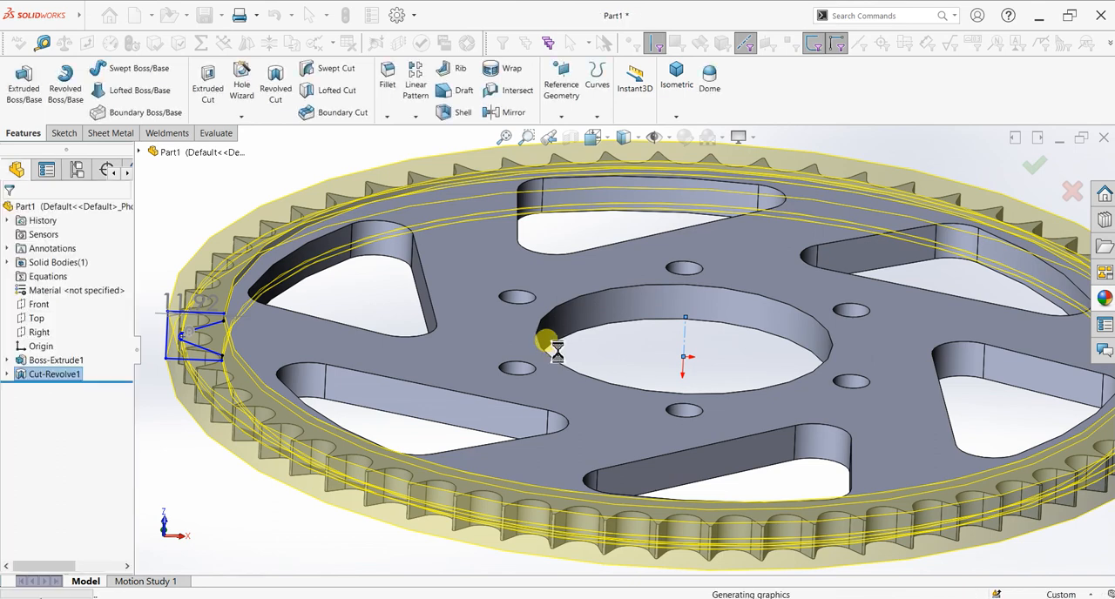
middle_drag(557, 357, 798, 459)
scroll(858, 377, up, 3)
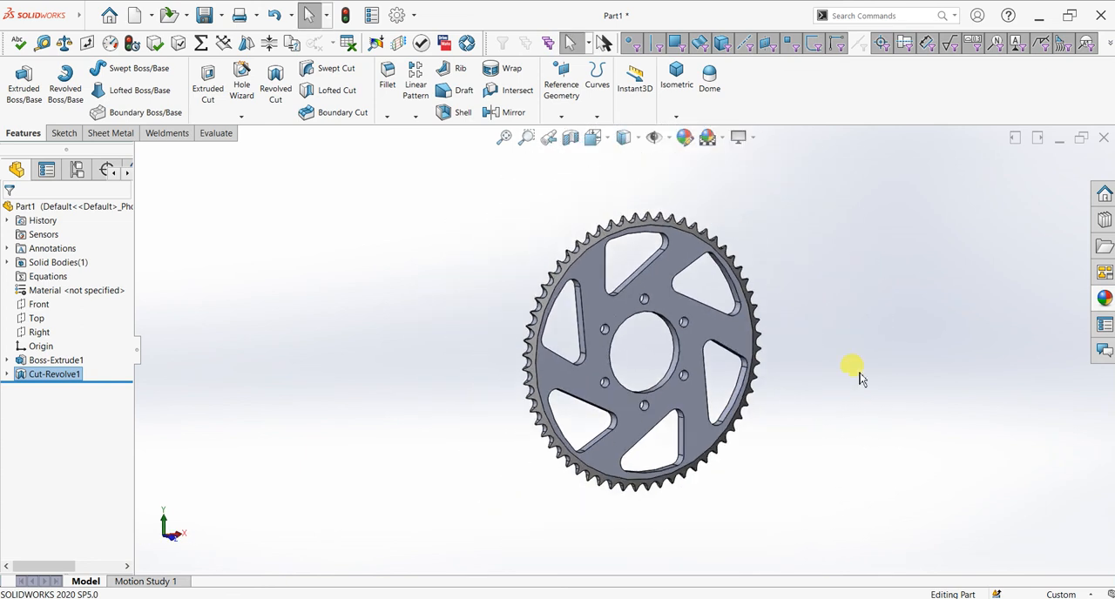
Step: Apply an appearance from the Metal category to the gear
click(1104, 299)
click(1006, 177)
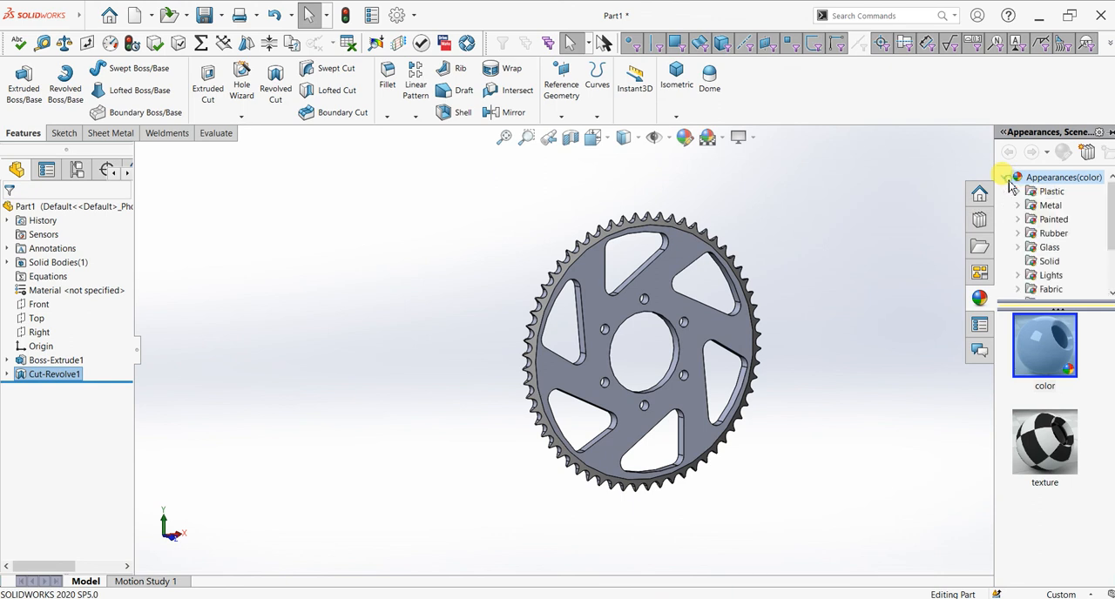
click(1018, 206)
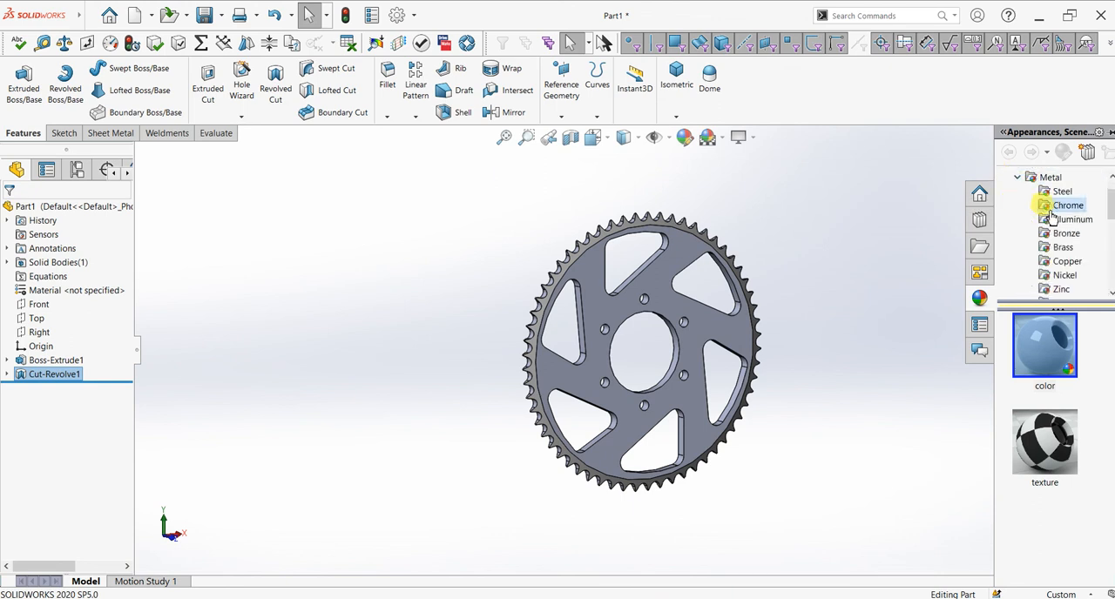
drag(1036, 348, 723, 331)
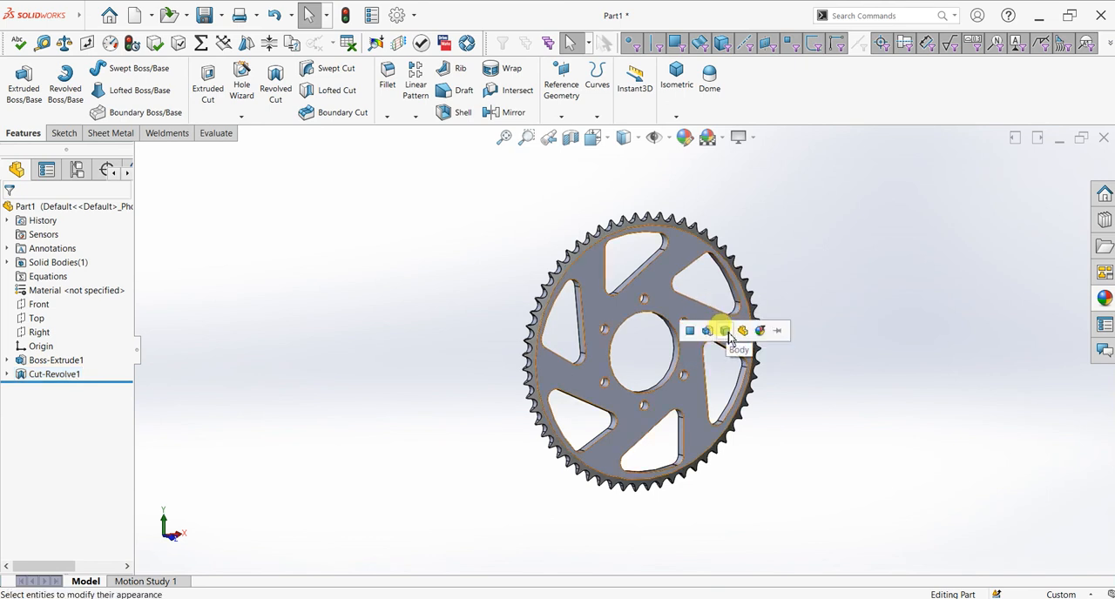
Step: Turn on RealView graphics and shadows in shaded mode for the gear display
click(753, 139)
click(762, 154)
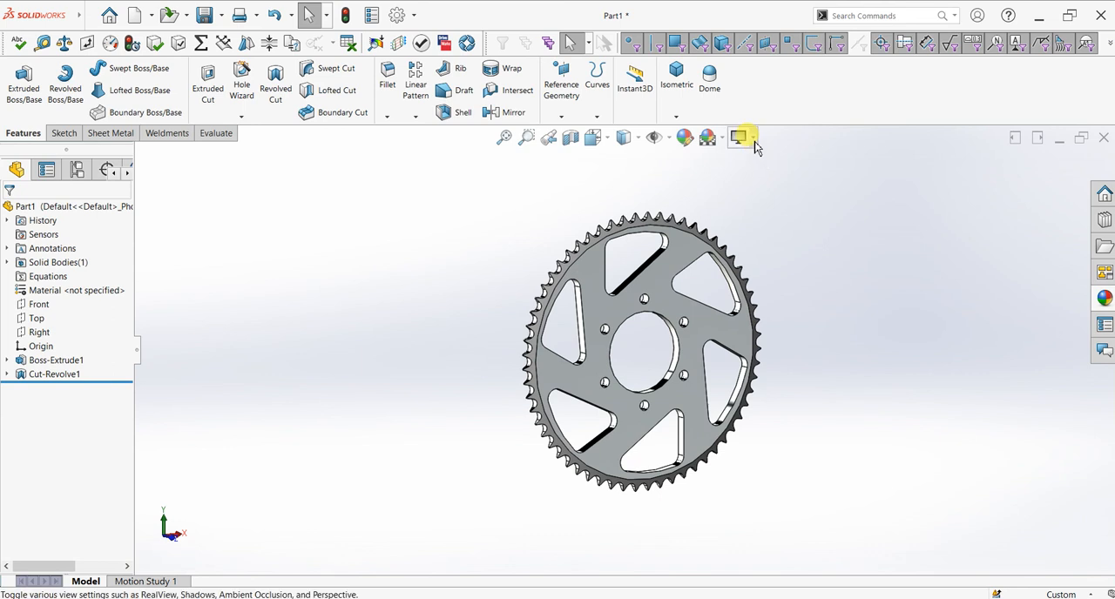
click(753, 139)
click(761, 173)
middle_drag(834, 357, 754, 366)
Step: Set the gear to the Isometric orientation and turn off shadows in shaded mode
key(space)
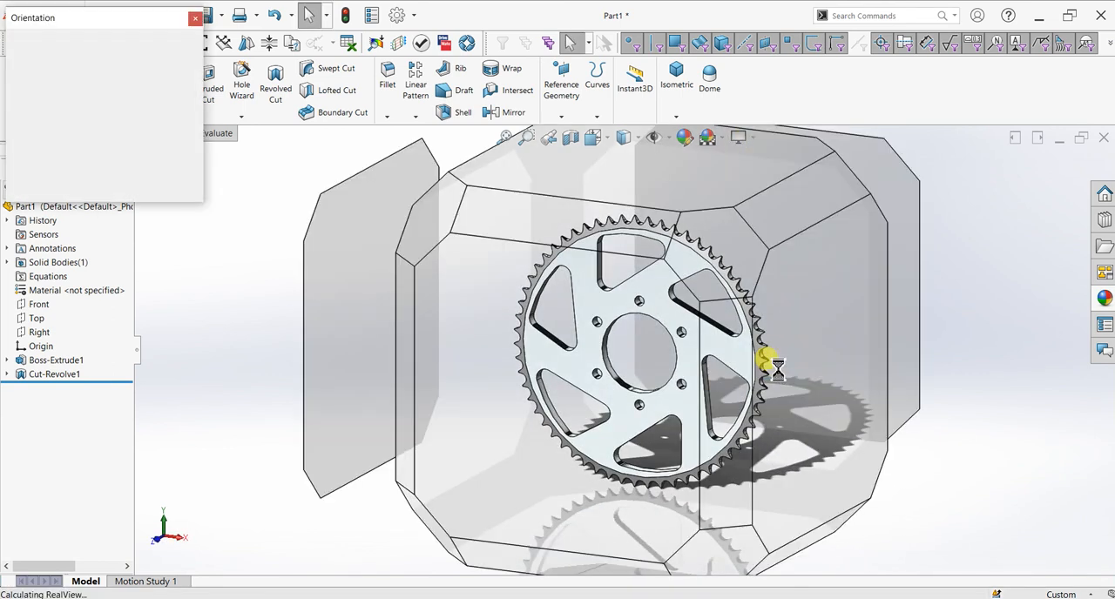
click(525, 354)
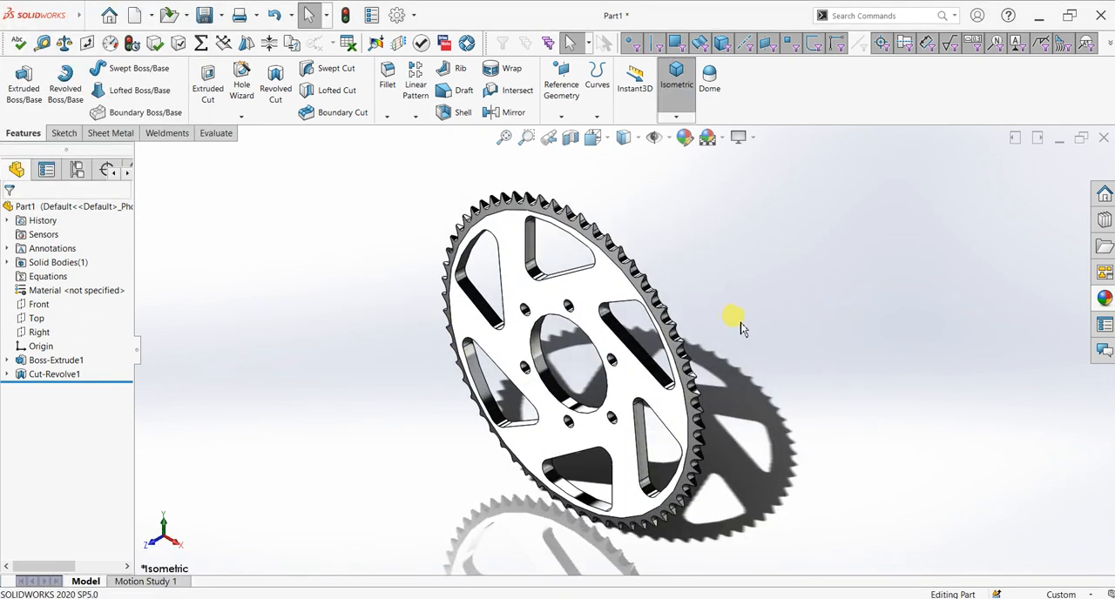
click(740, 140)
click(755, 174)
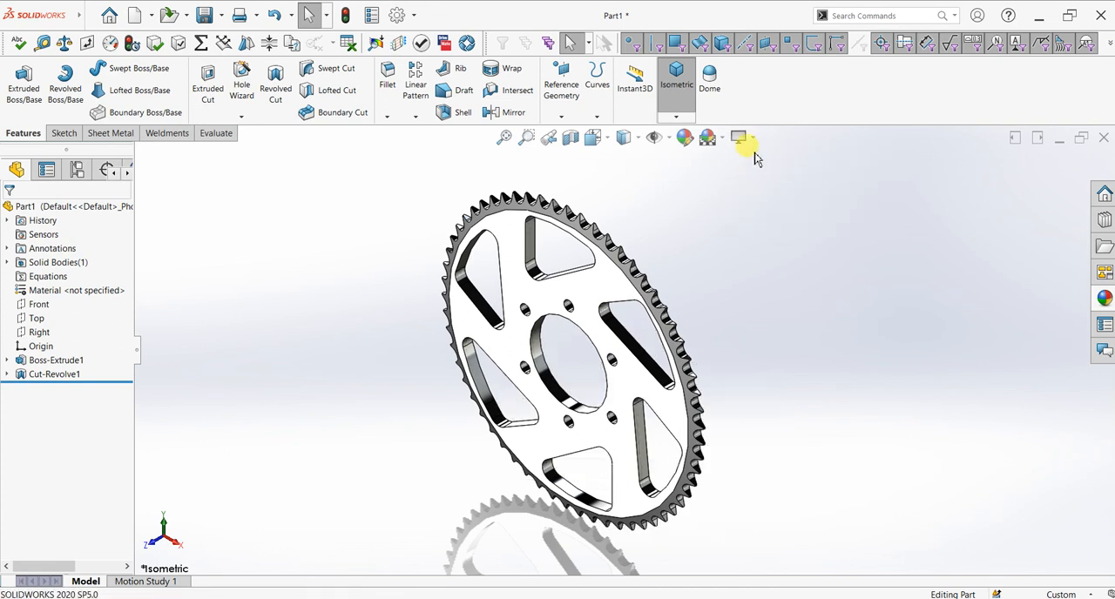